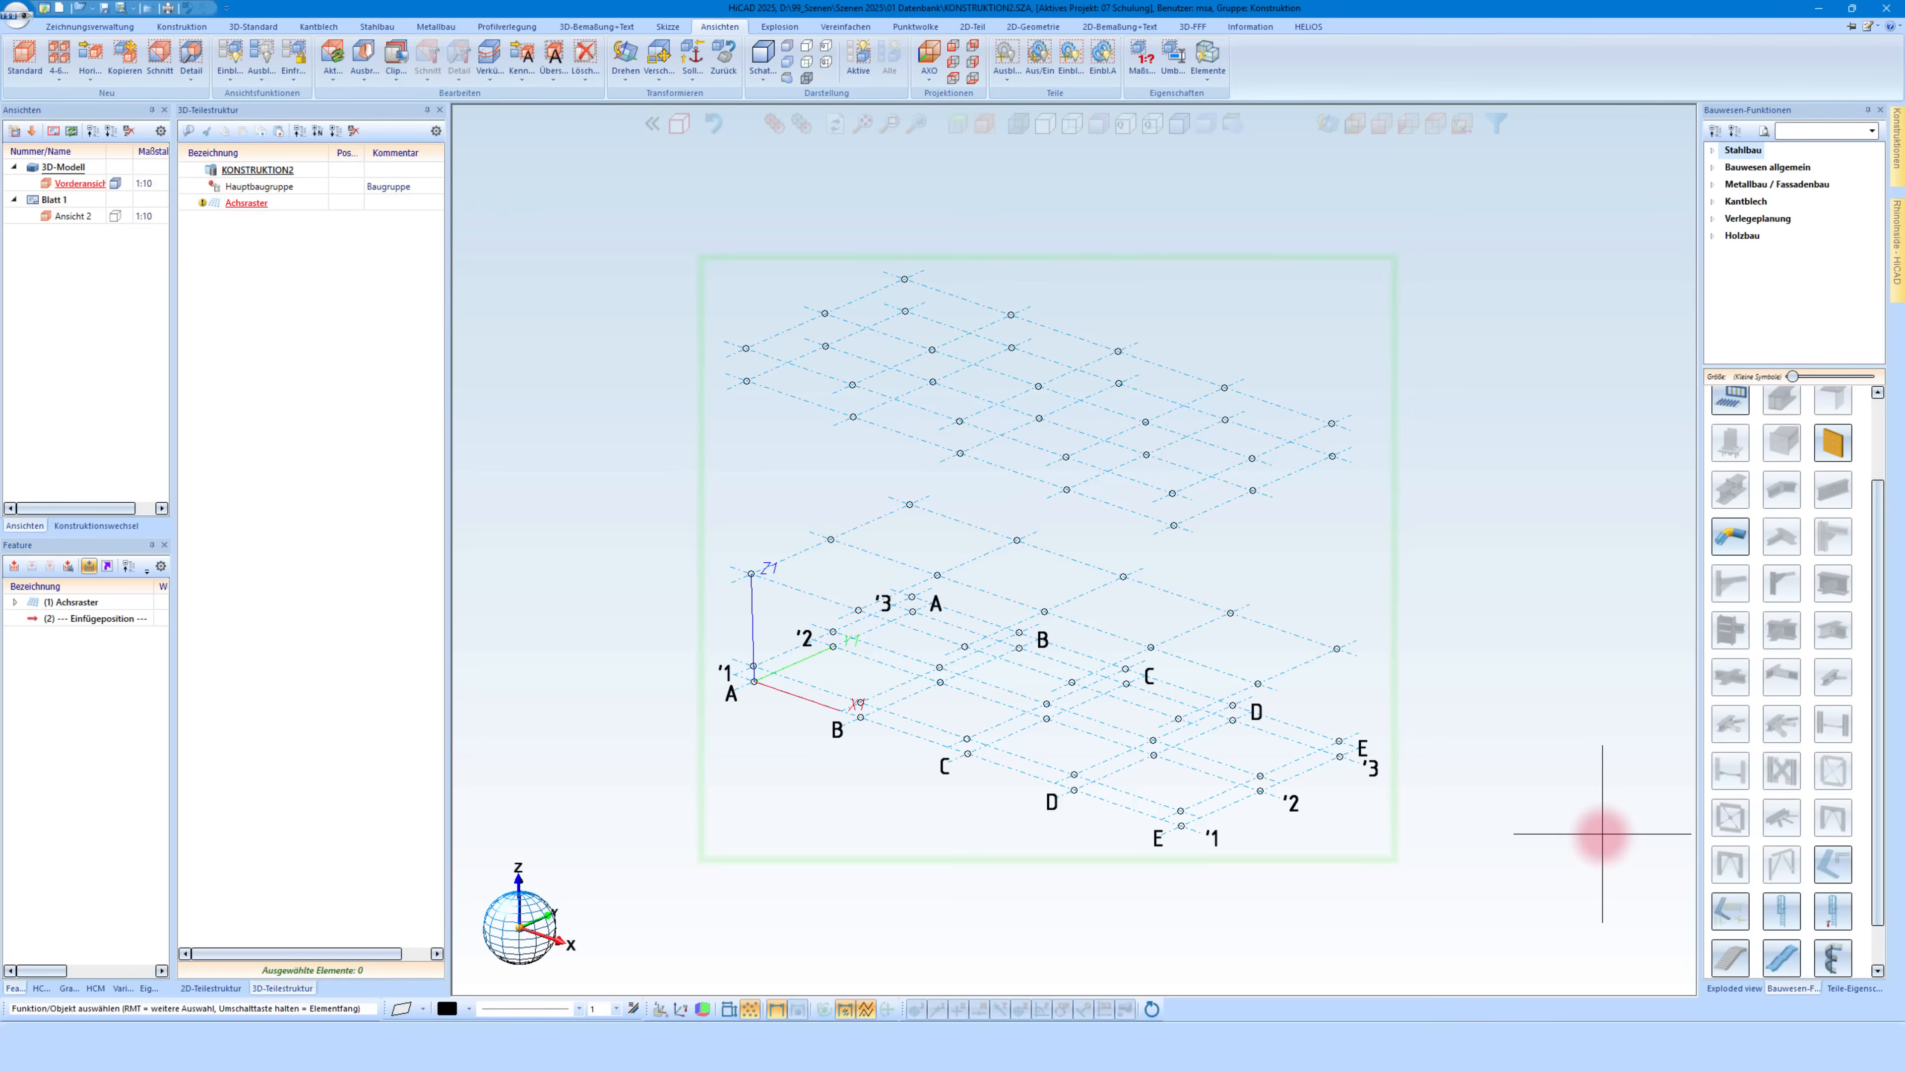
{"action": "right_click", "coordinate": [551, 393]}
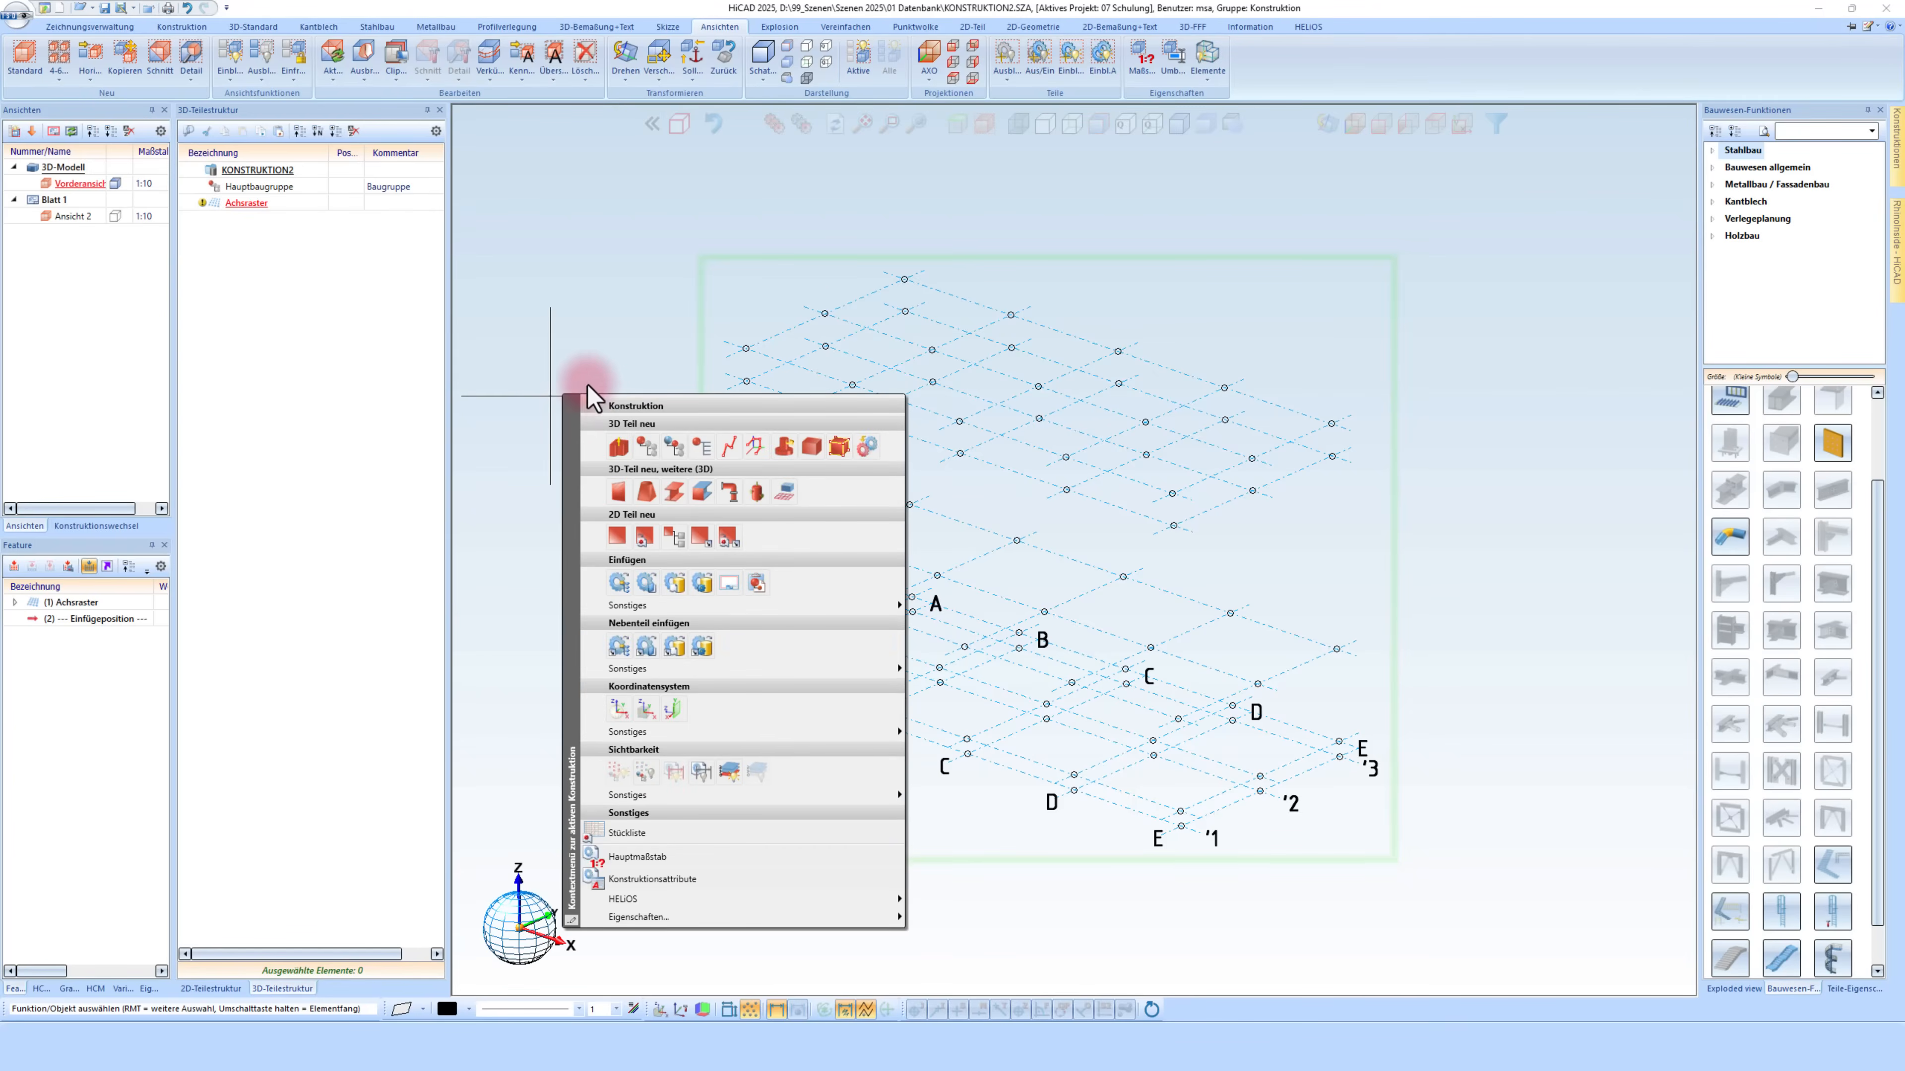
{"action": "left_click", "coordinate": [789, 501]}
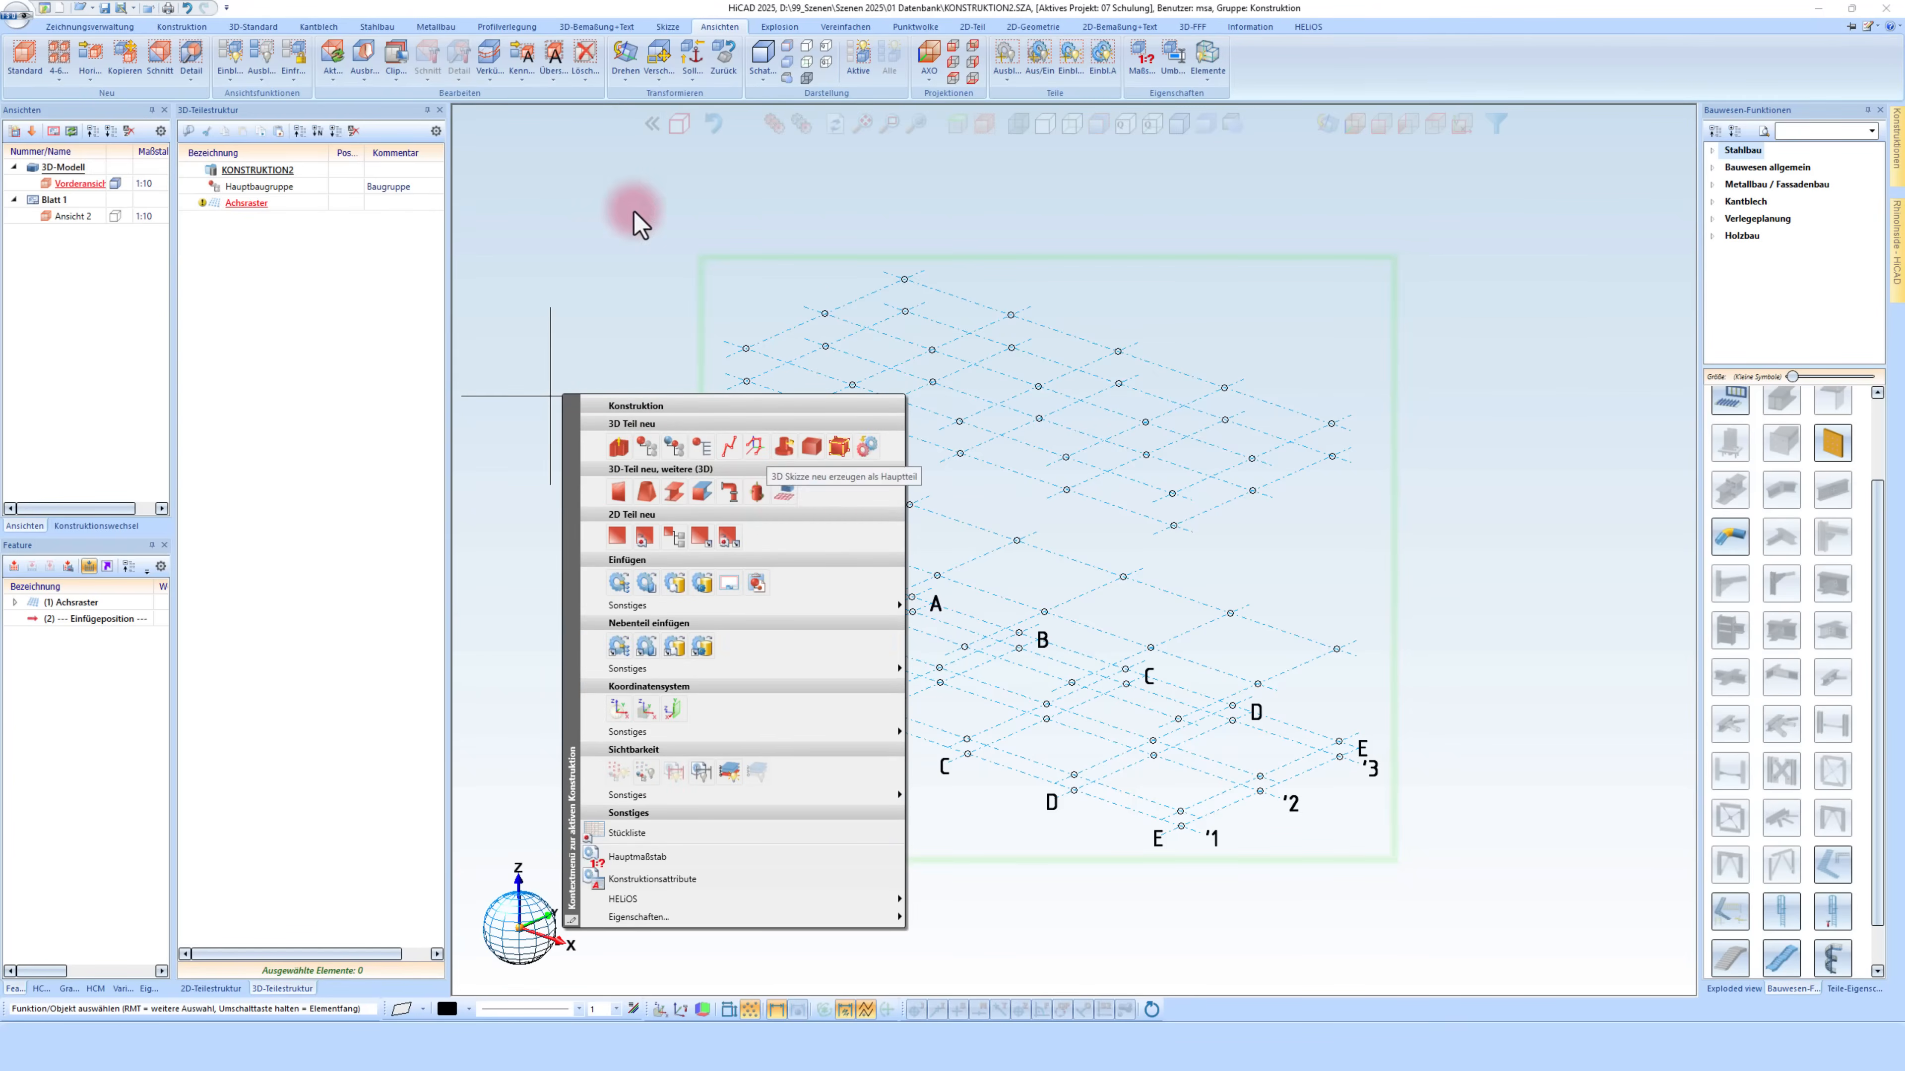
{"action": "left_click", "coordinate": [255, 27]}
{"action": "left_click", "coordinate": [185, 60]}
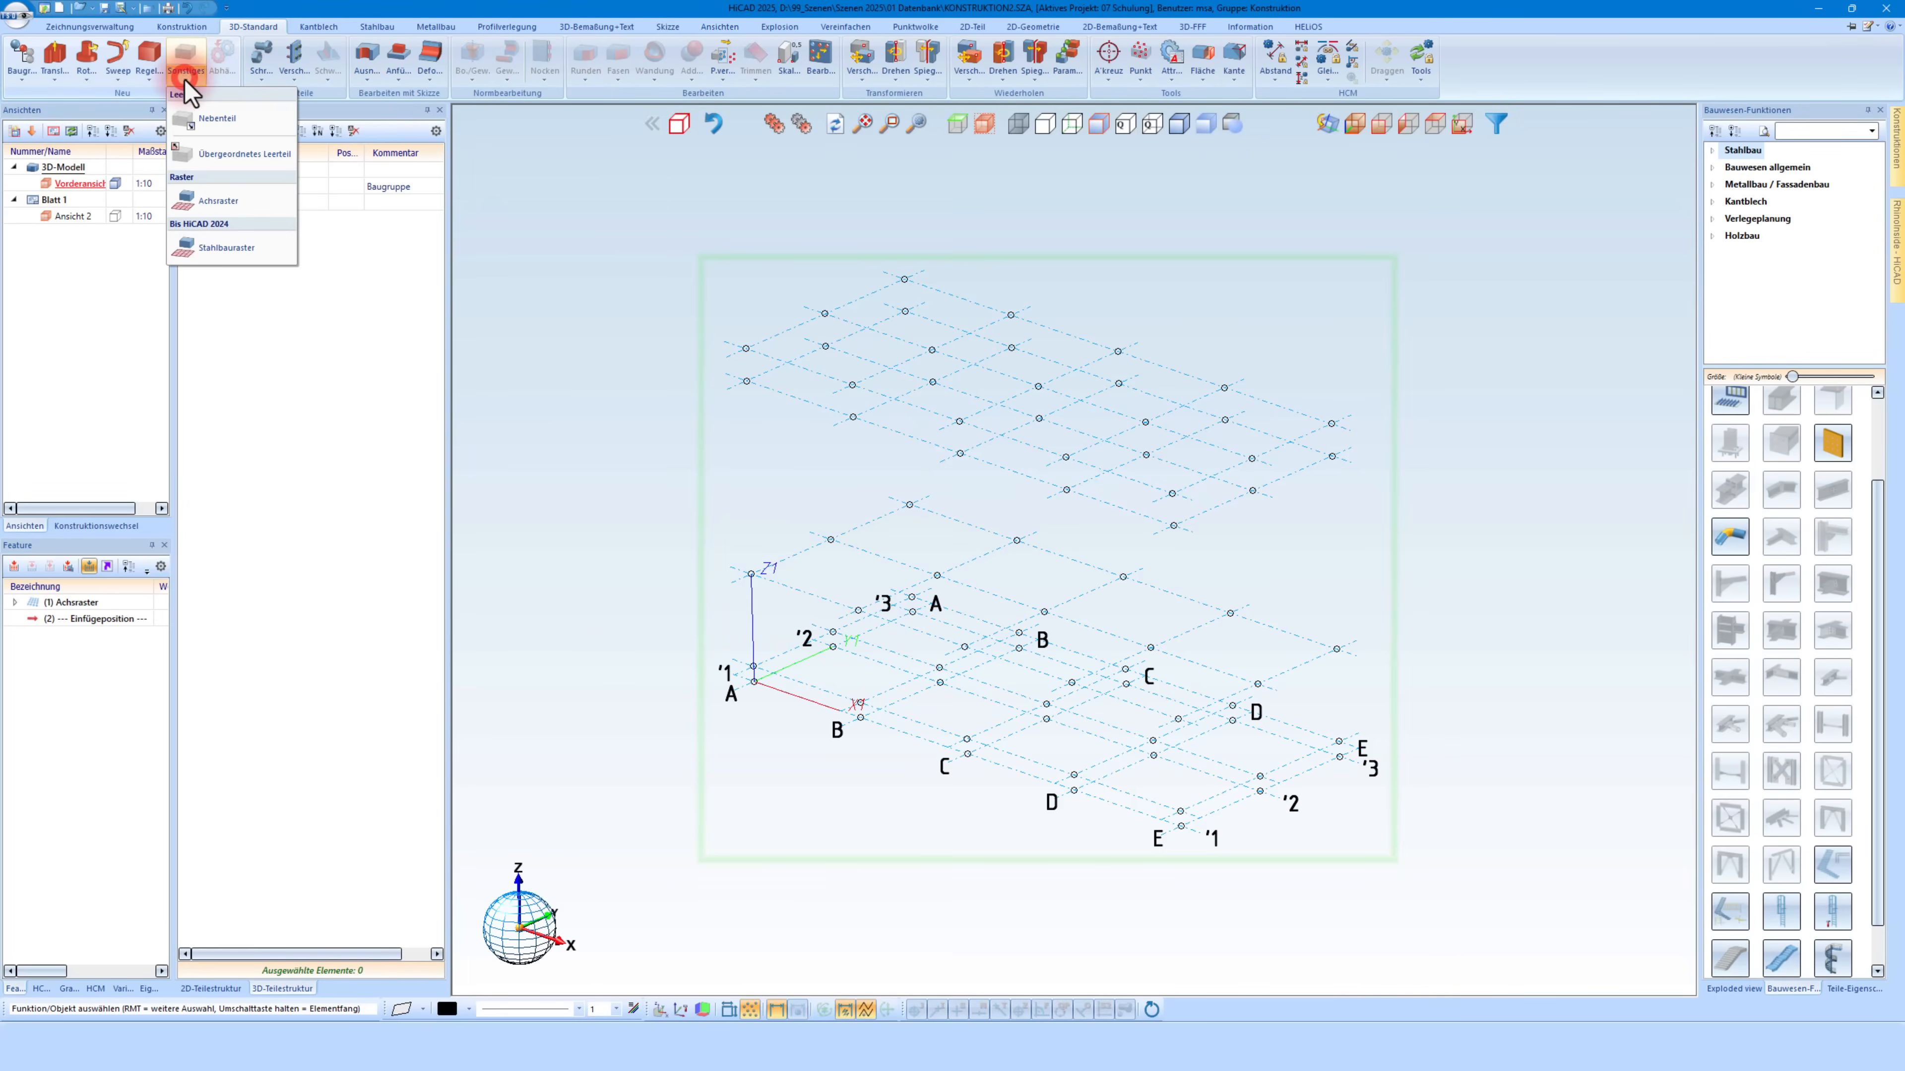
{"action": "left_click", "coordinate": [233, 203]}
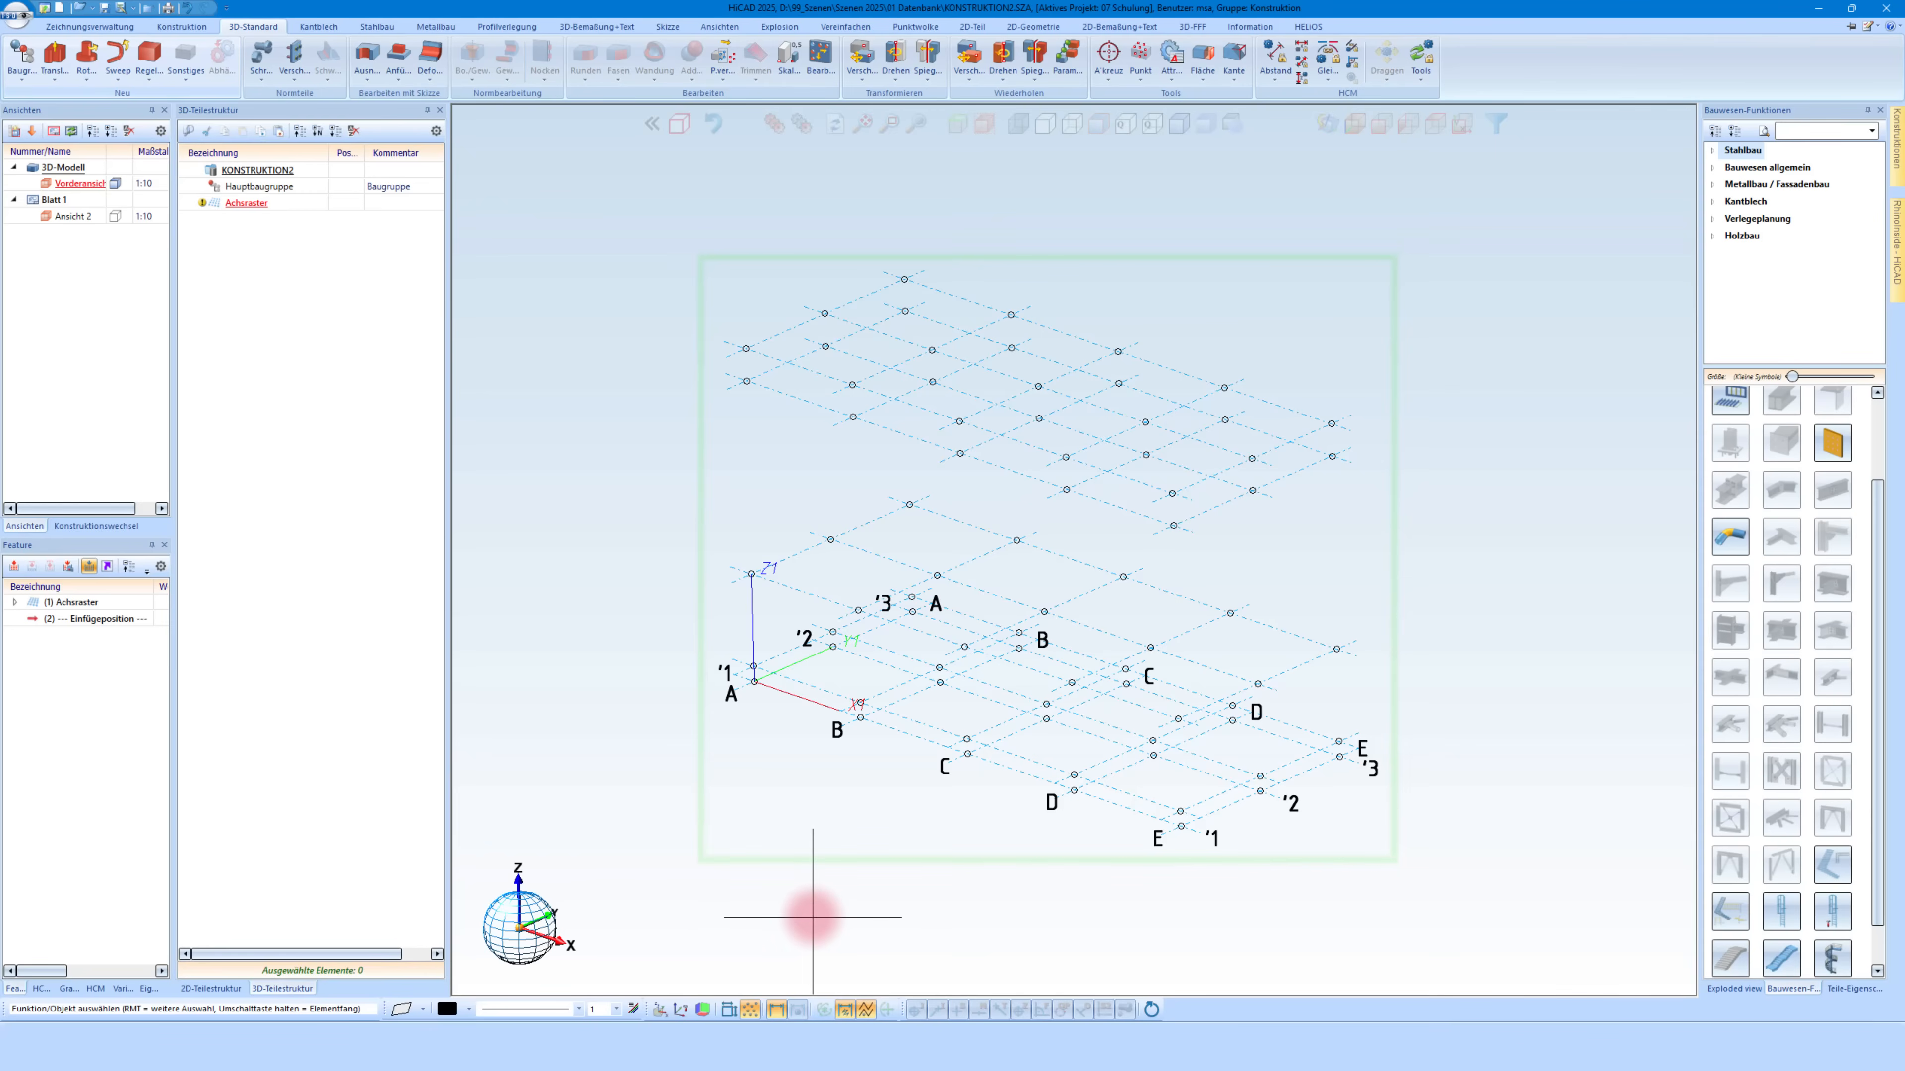
Open the existing Achsraster feature for editing and highlight its planes FFOK, Meterriss, DUK and DOK one after another in the model
{"action": "left_click", "coordinate": [64, 604]}
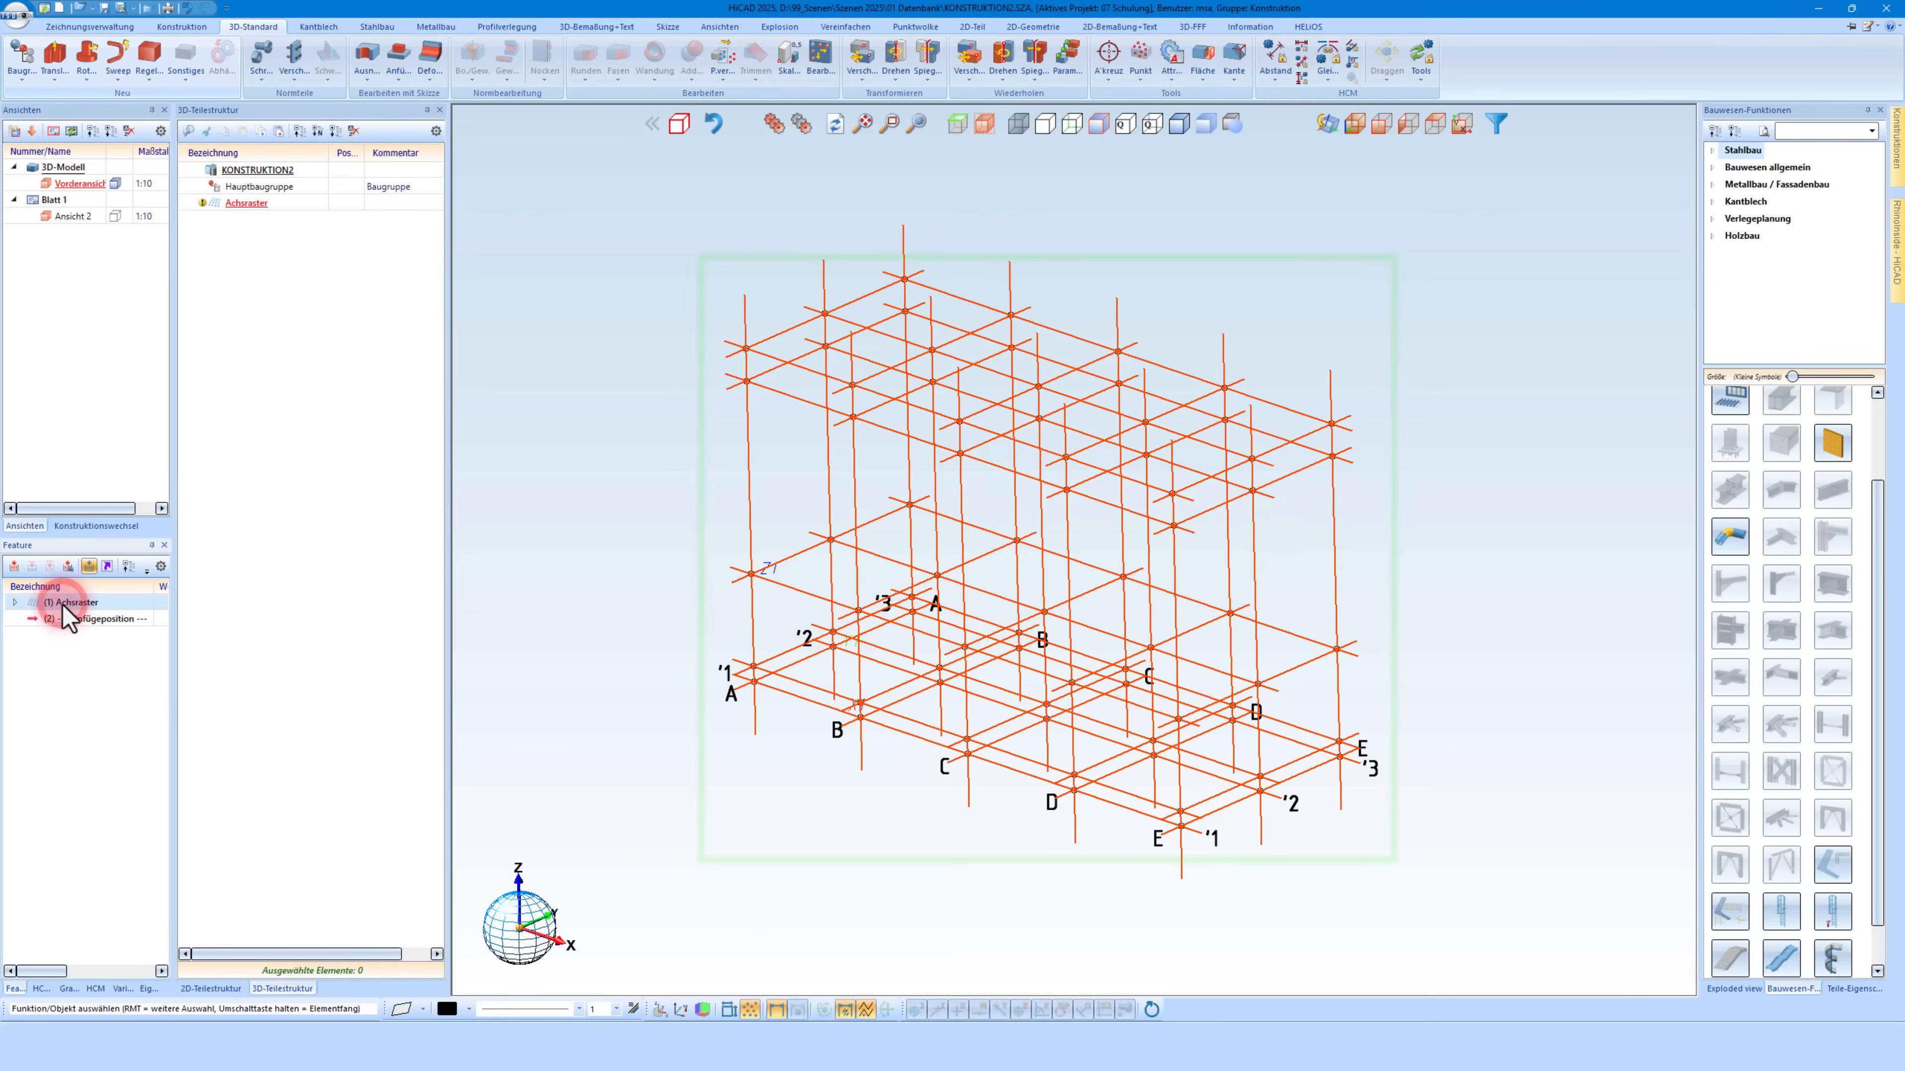
{"action": "double_click", "coordinate": [66, 602]}
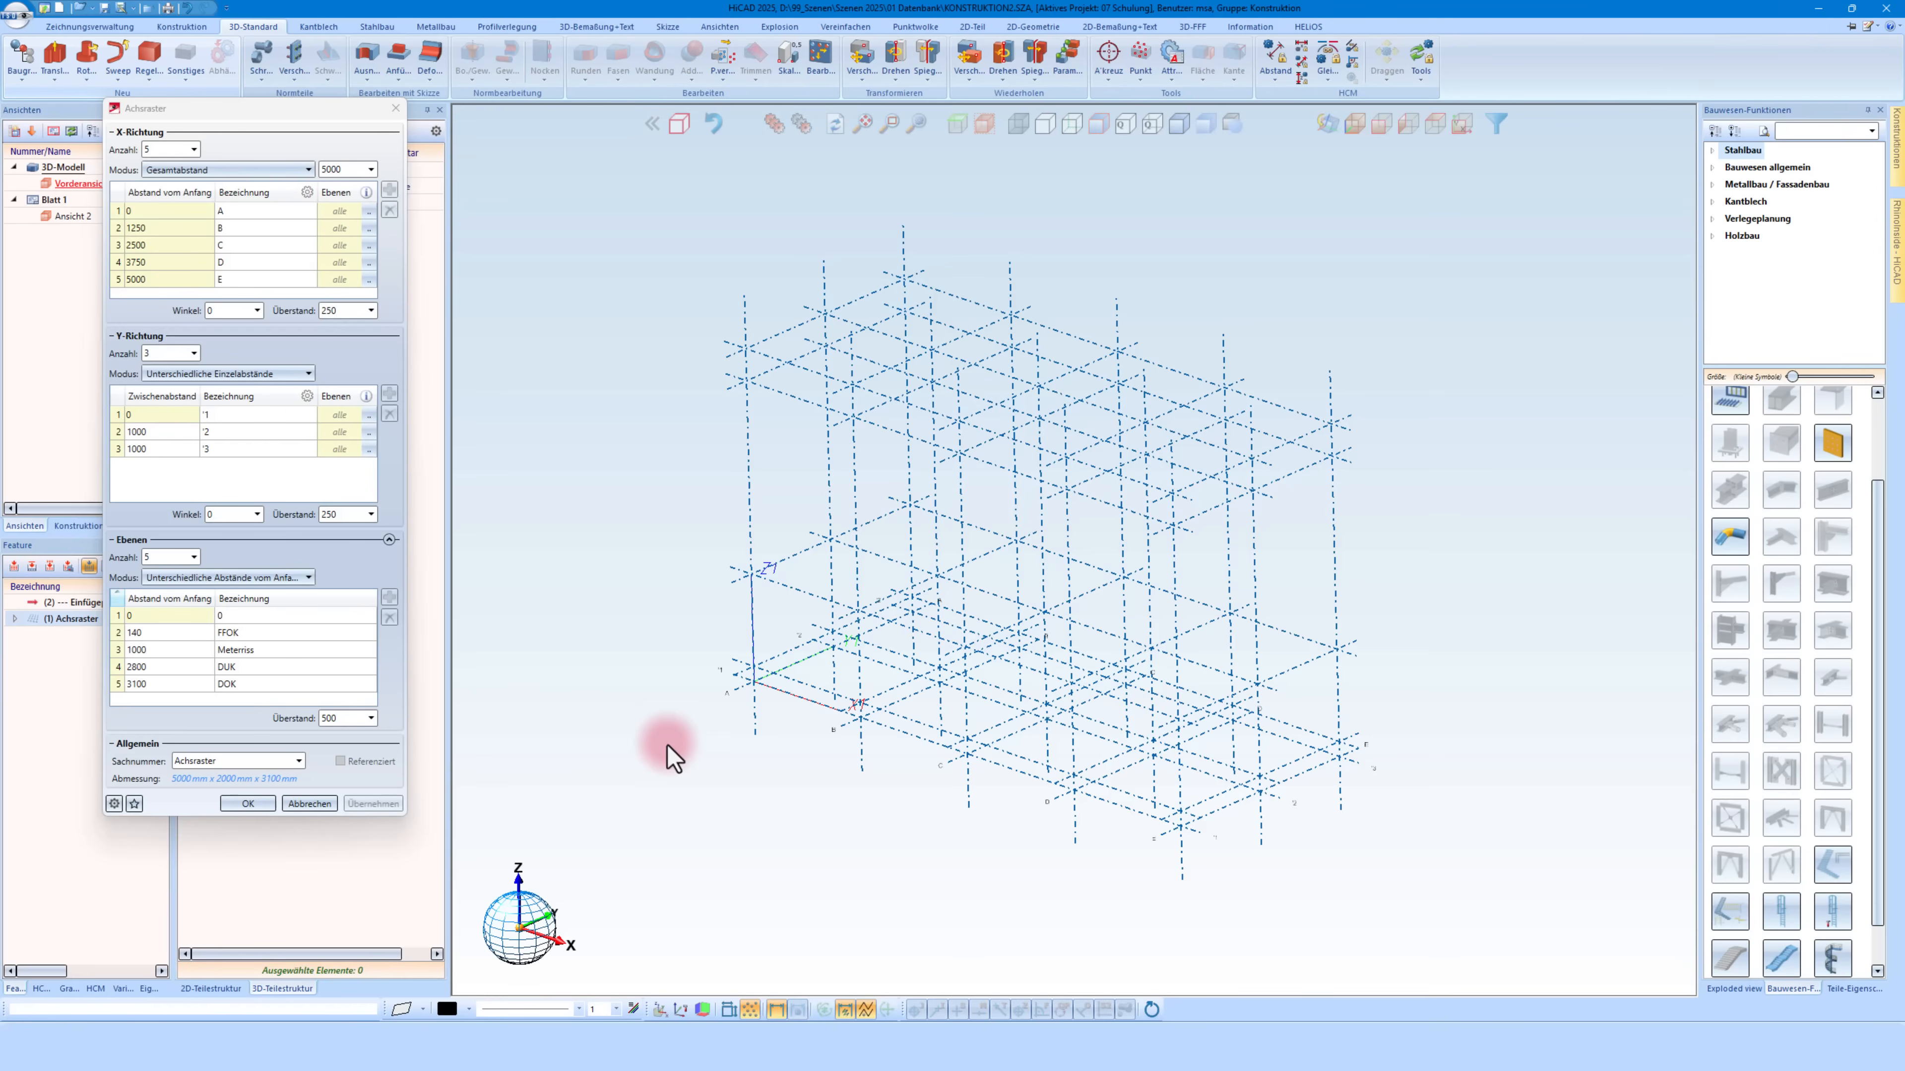
{"action": "left_click", "coordinate": [240, 633]}
{"action": "left_click", "coordinate": [248, 655]}
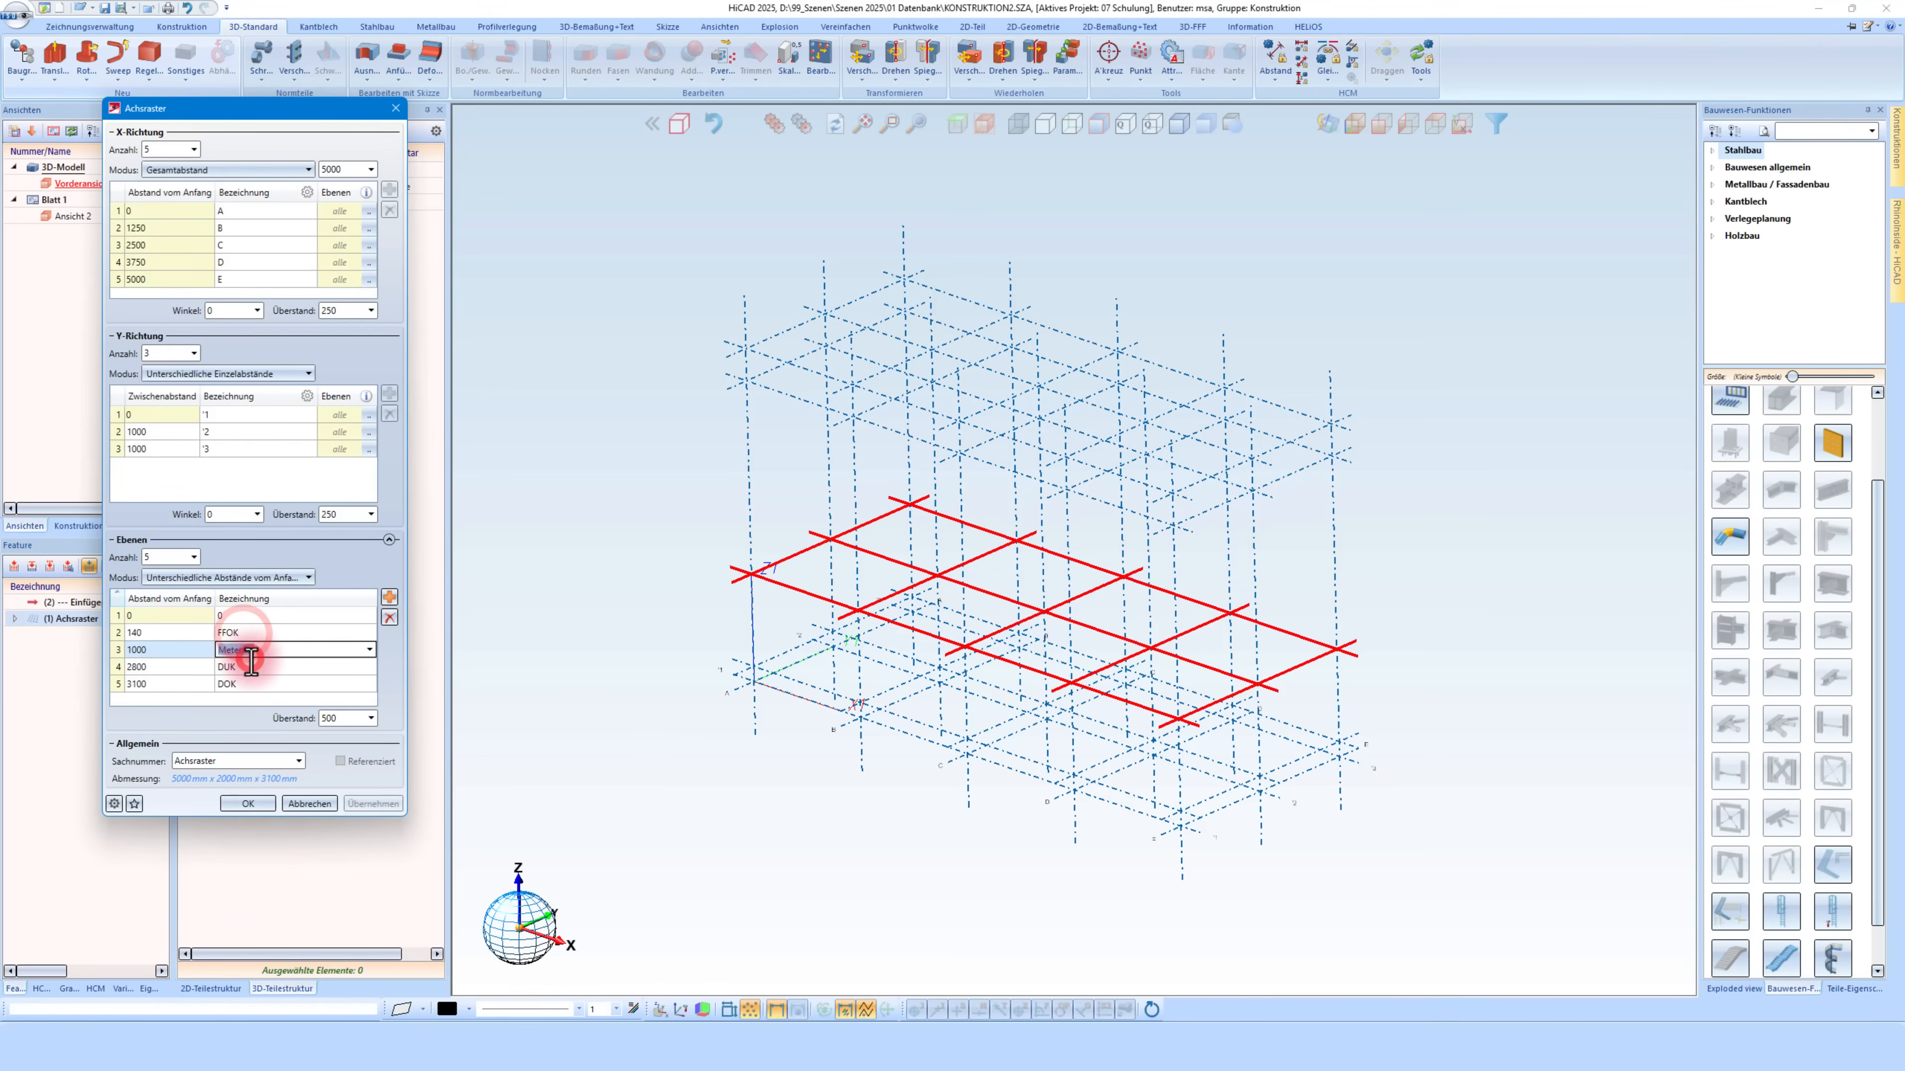
{"action": "left_click", "coordinate": [262, 668]}
{"action": "left_click", "coordinate": [255, 684]}
{"action": "left_click", "coordinate": [255, 667]}
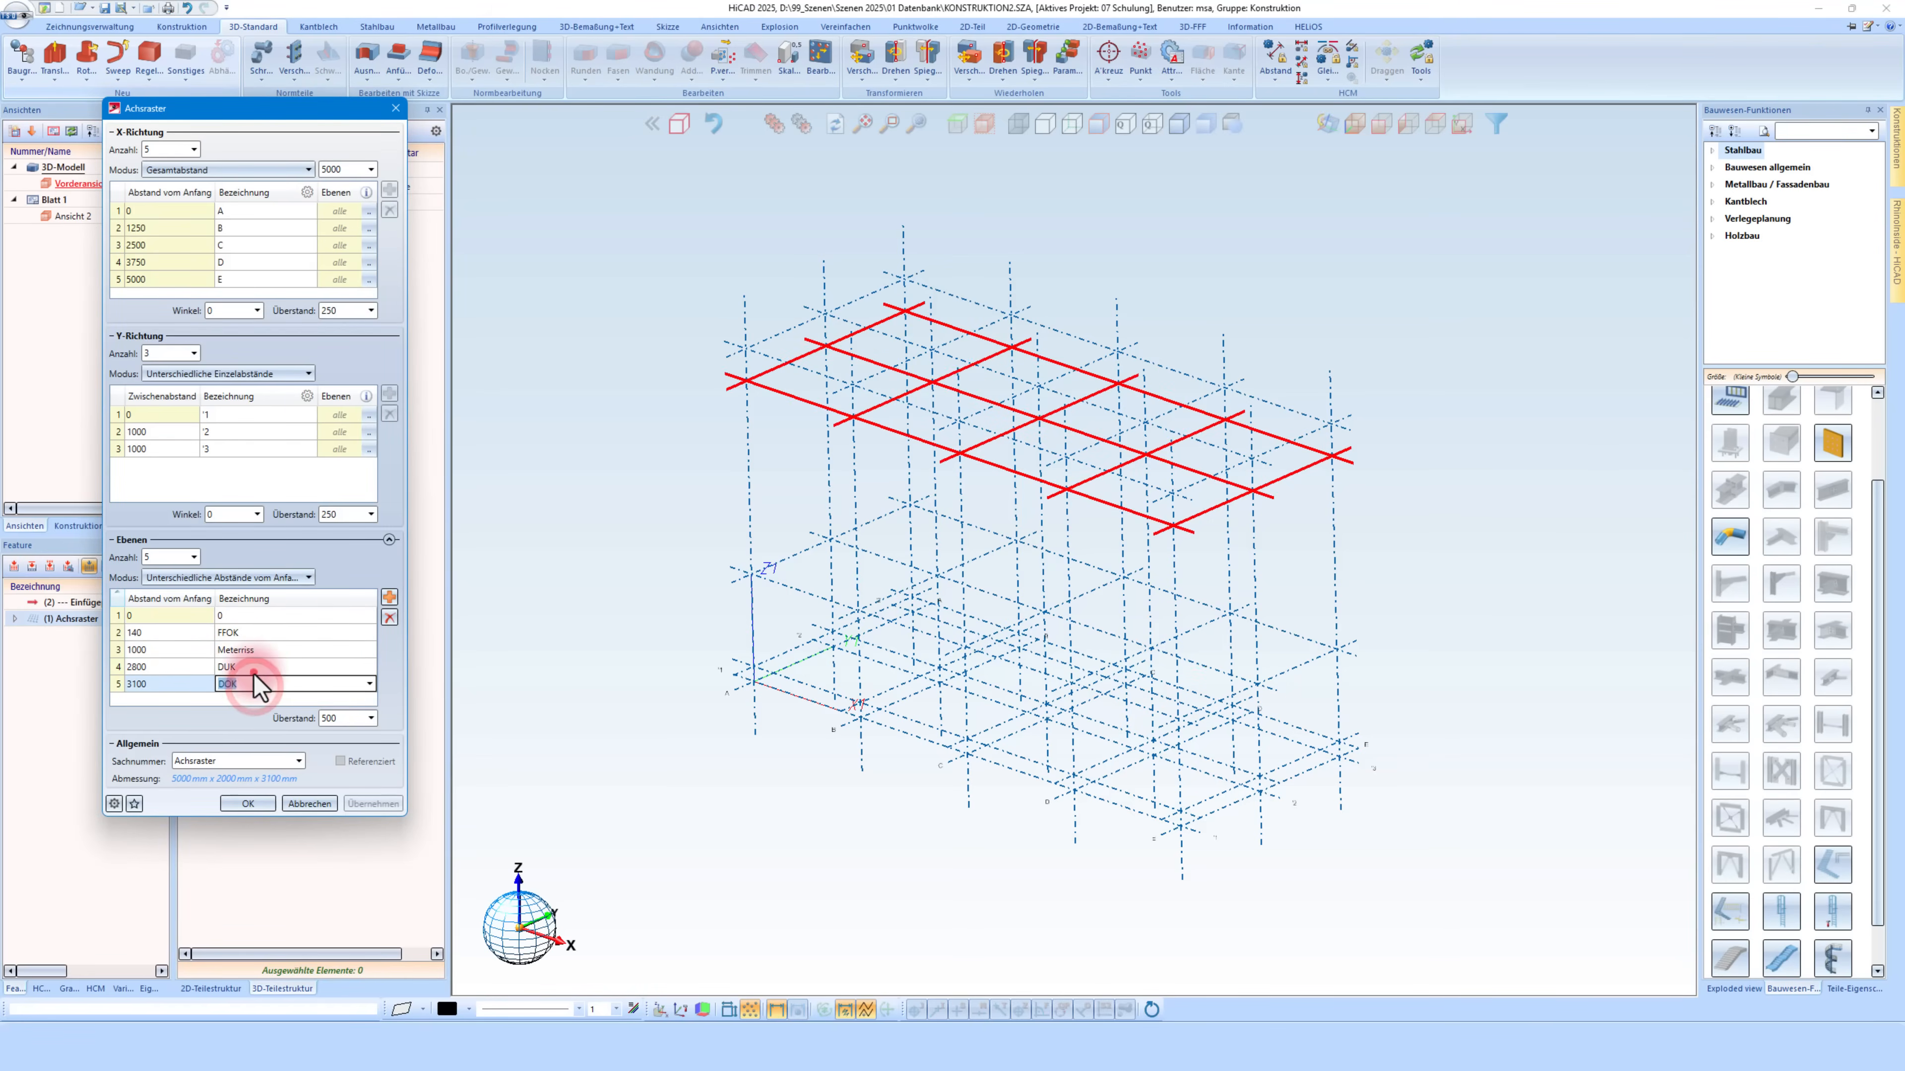
{"action": "left_click", "coordinate": [257, 653]}
{"action": "left_click", "coordinate": [259, 634]}
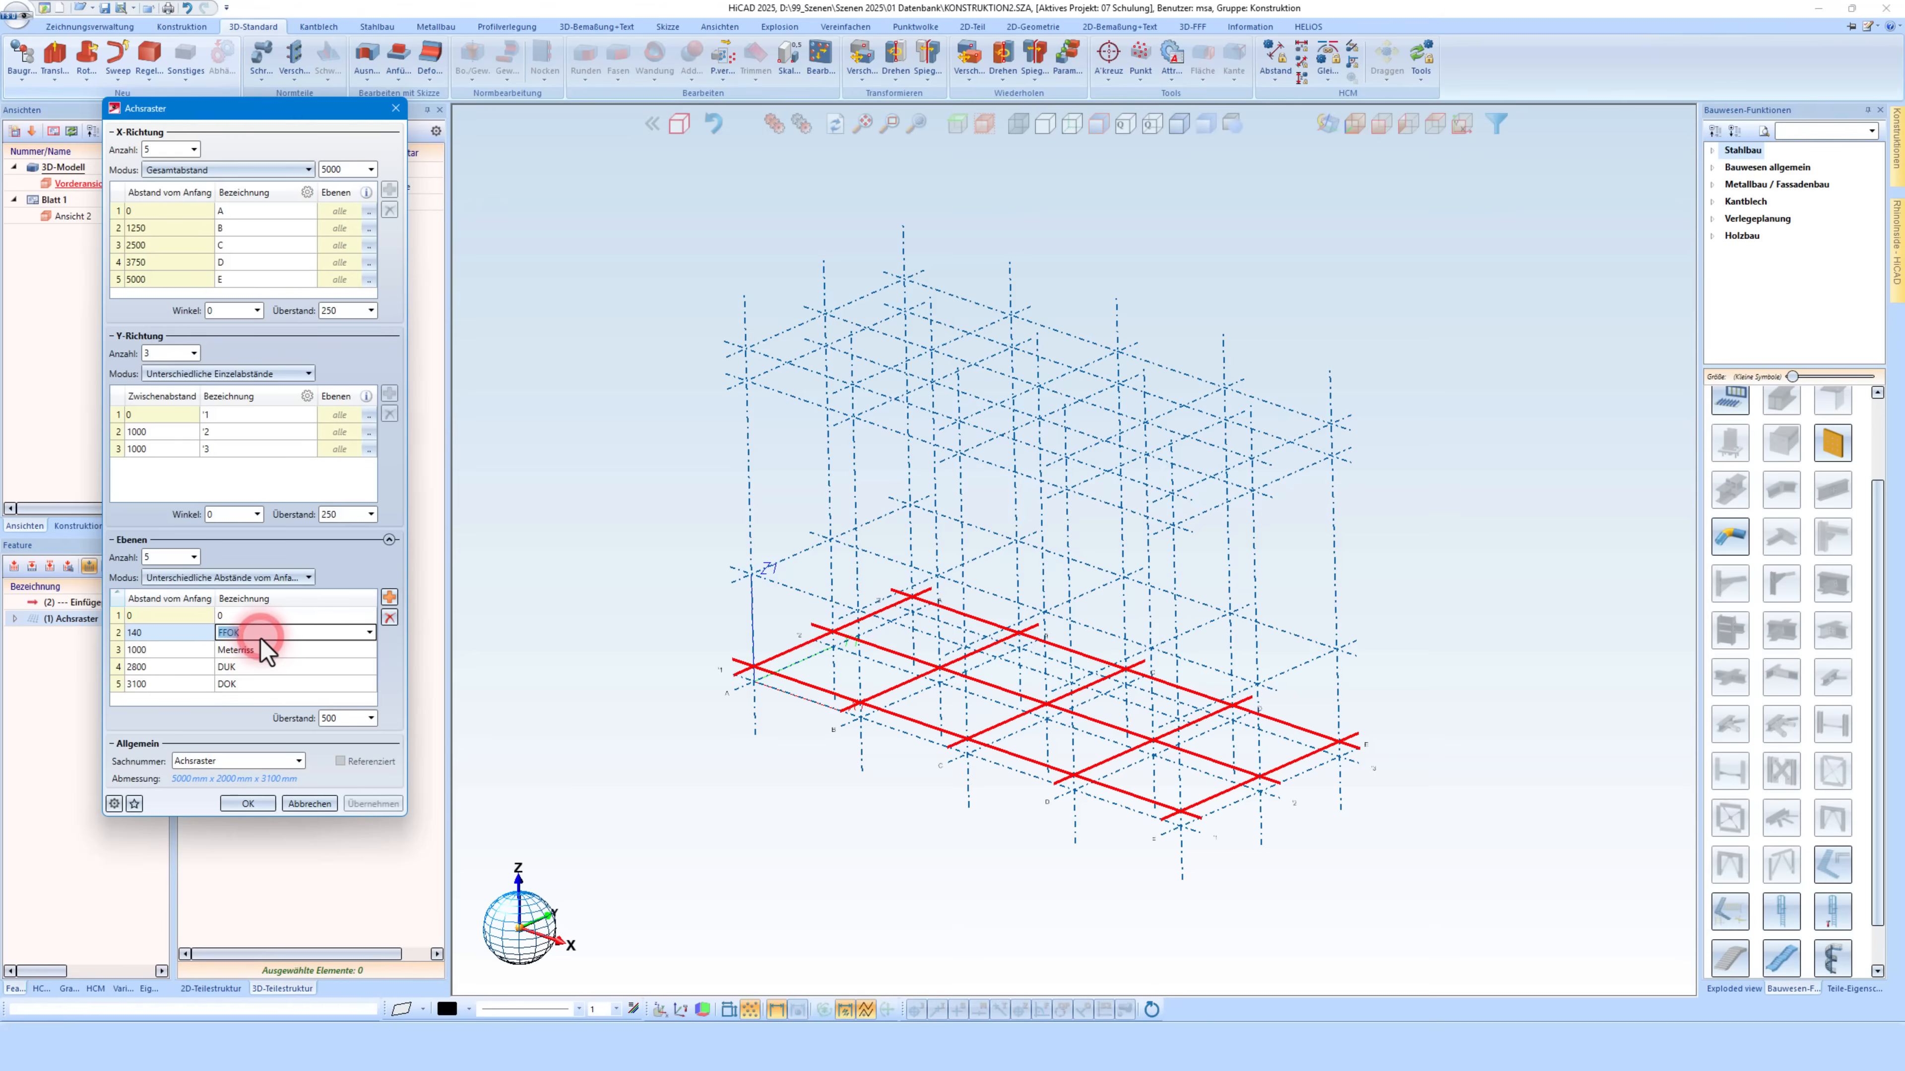
Highlight the individual Y-direction and X-direction axes of the grid to see where each one lies in the model
{"action": "left_click", "coordinate": [242, 449]}
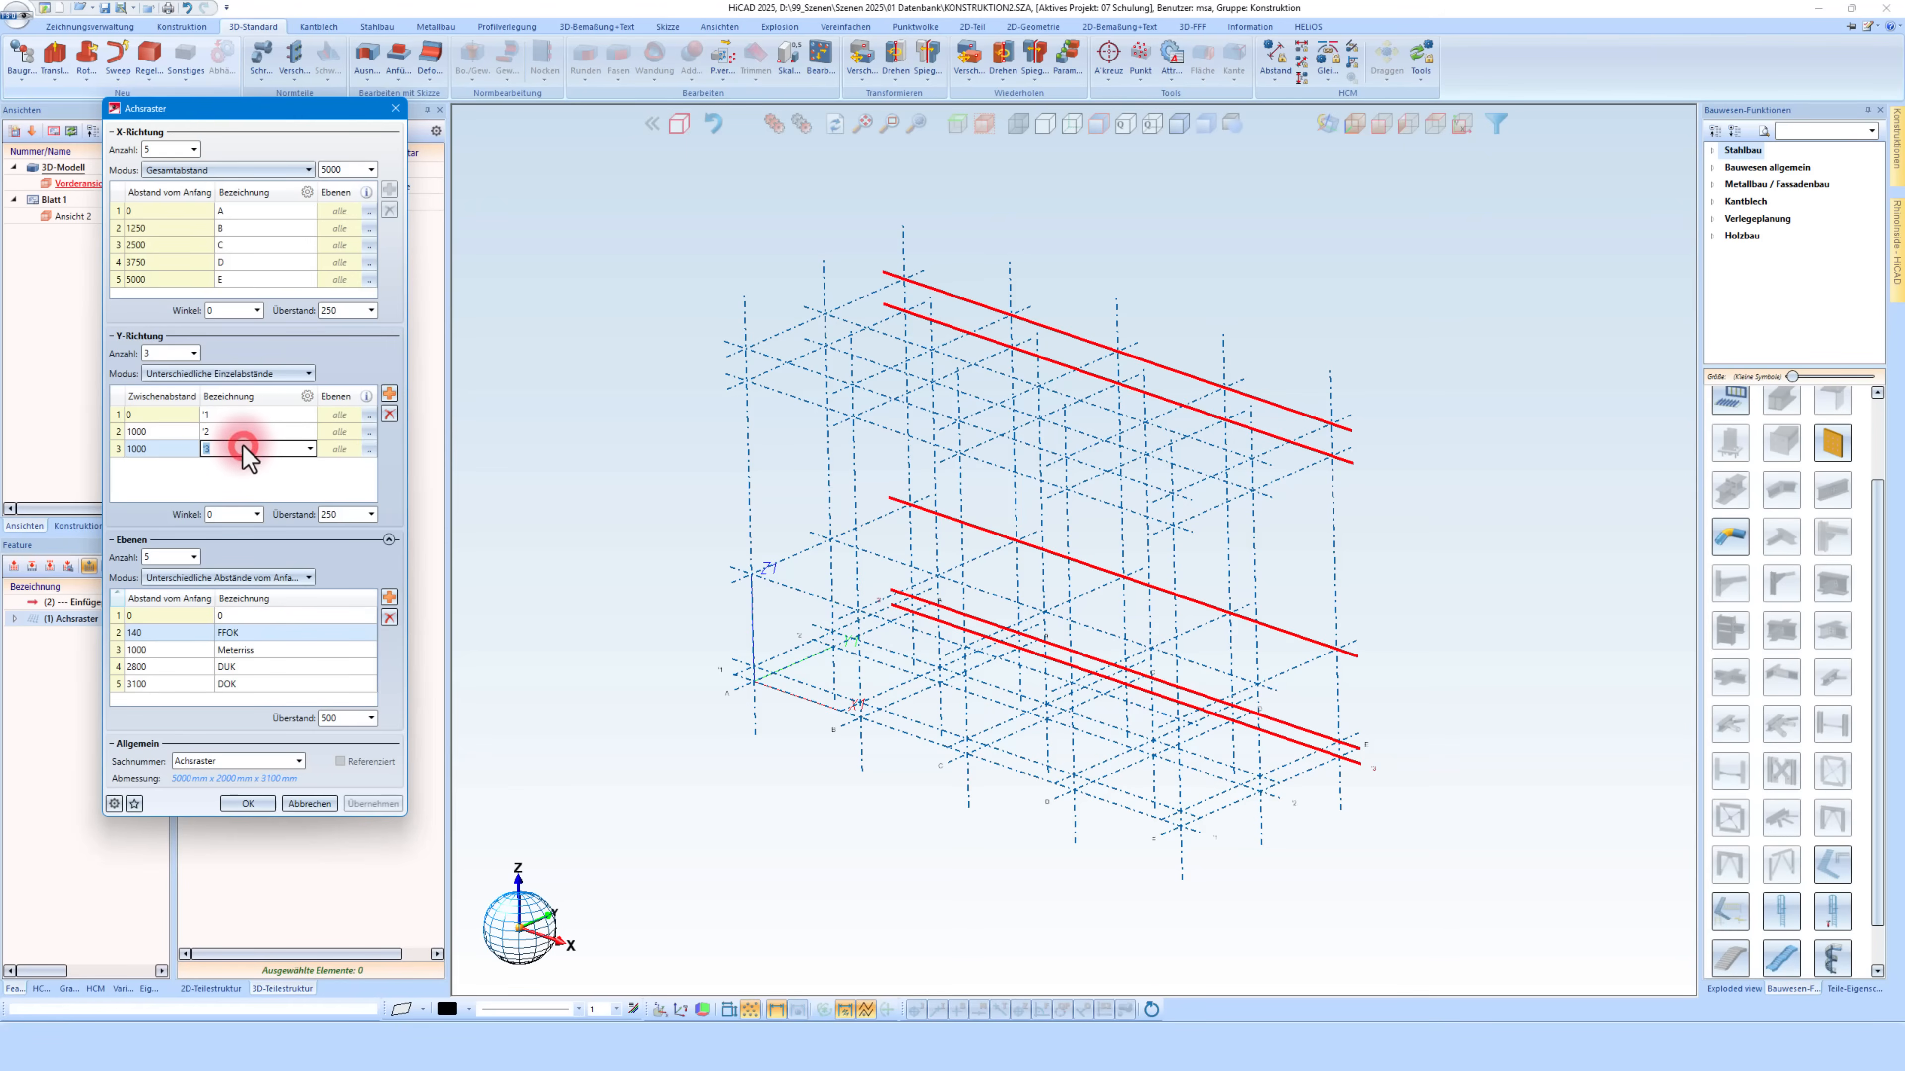
{"action": "left_click", "coordinate": [242, 431]}
{"action": "left_click", "coordinate": [242, 416]}
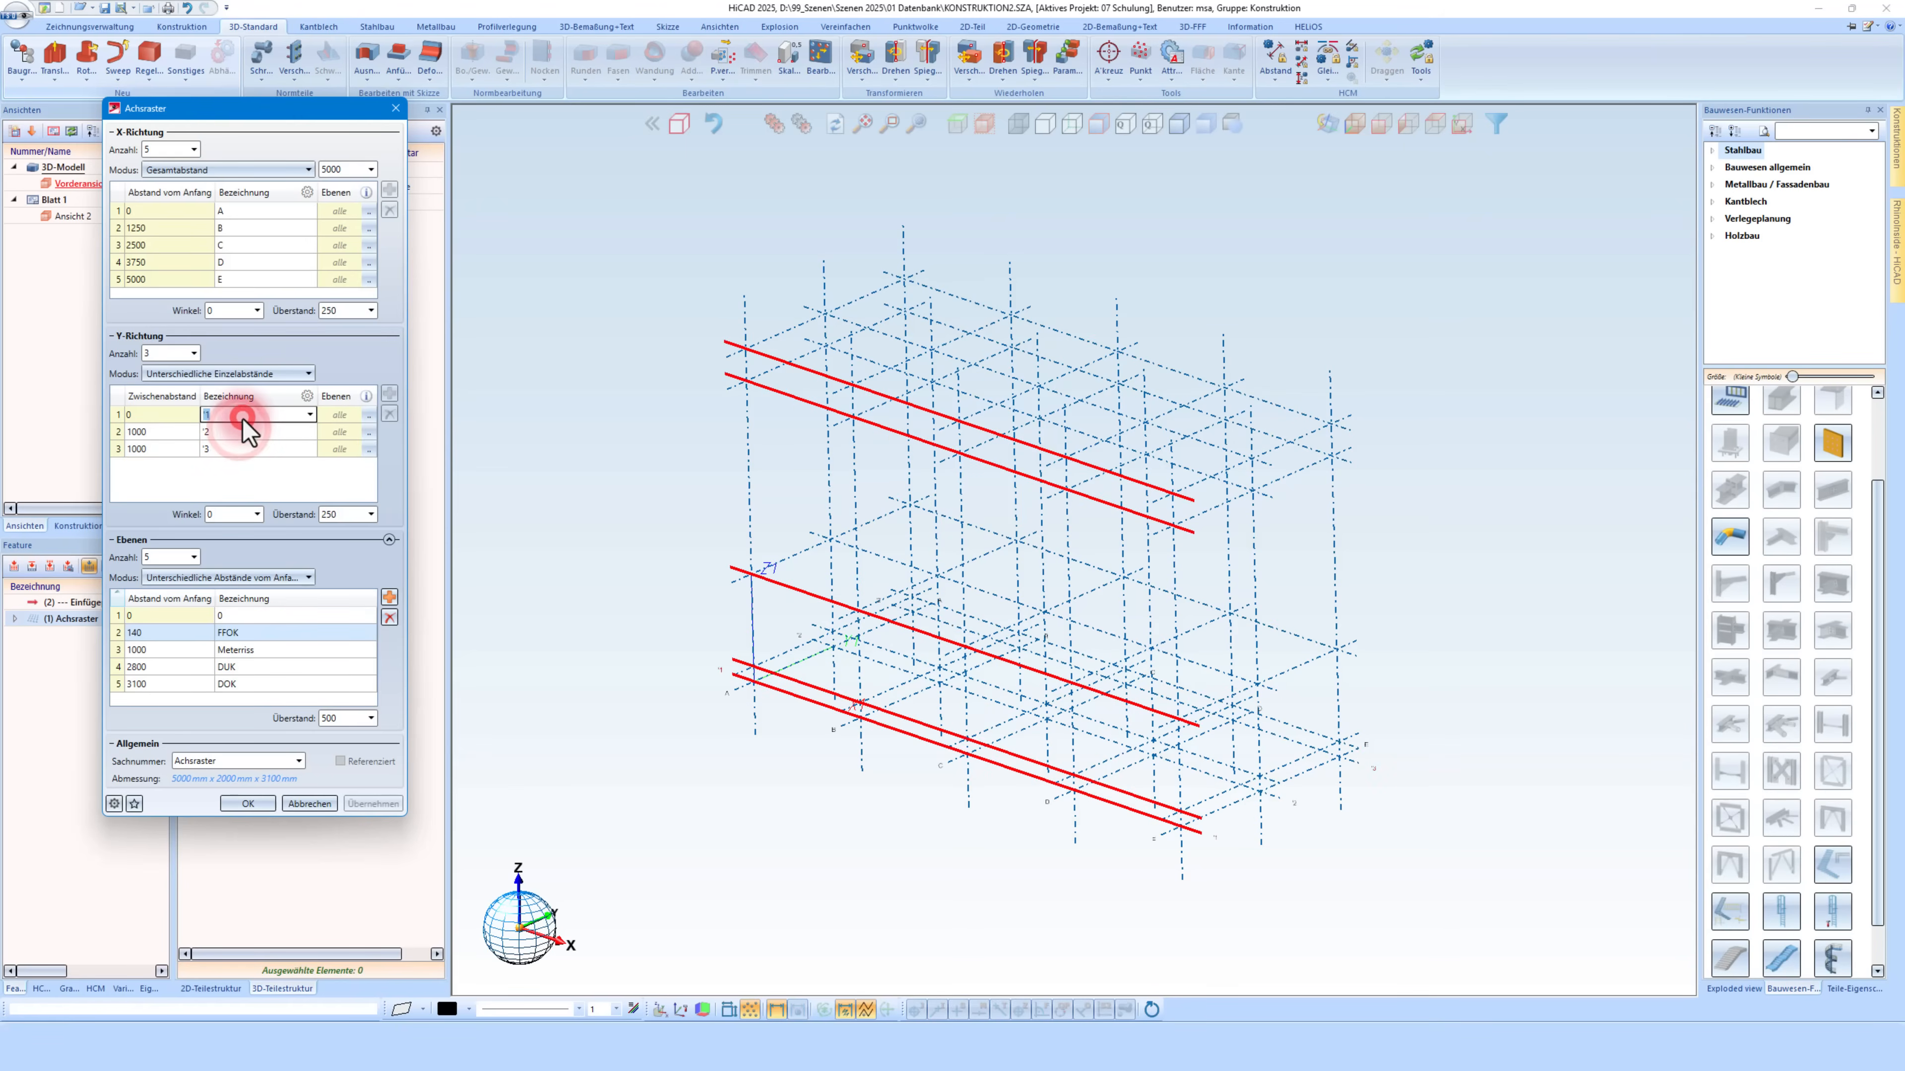
{"action": "left_click", "coordinate": [280, 279]}
{"action": "left_click", "coordinate": [270, 262]}
{"action": "left_click", "coordinate": [266, 245]}
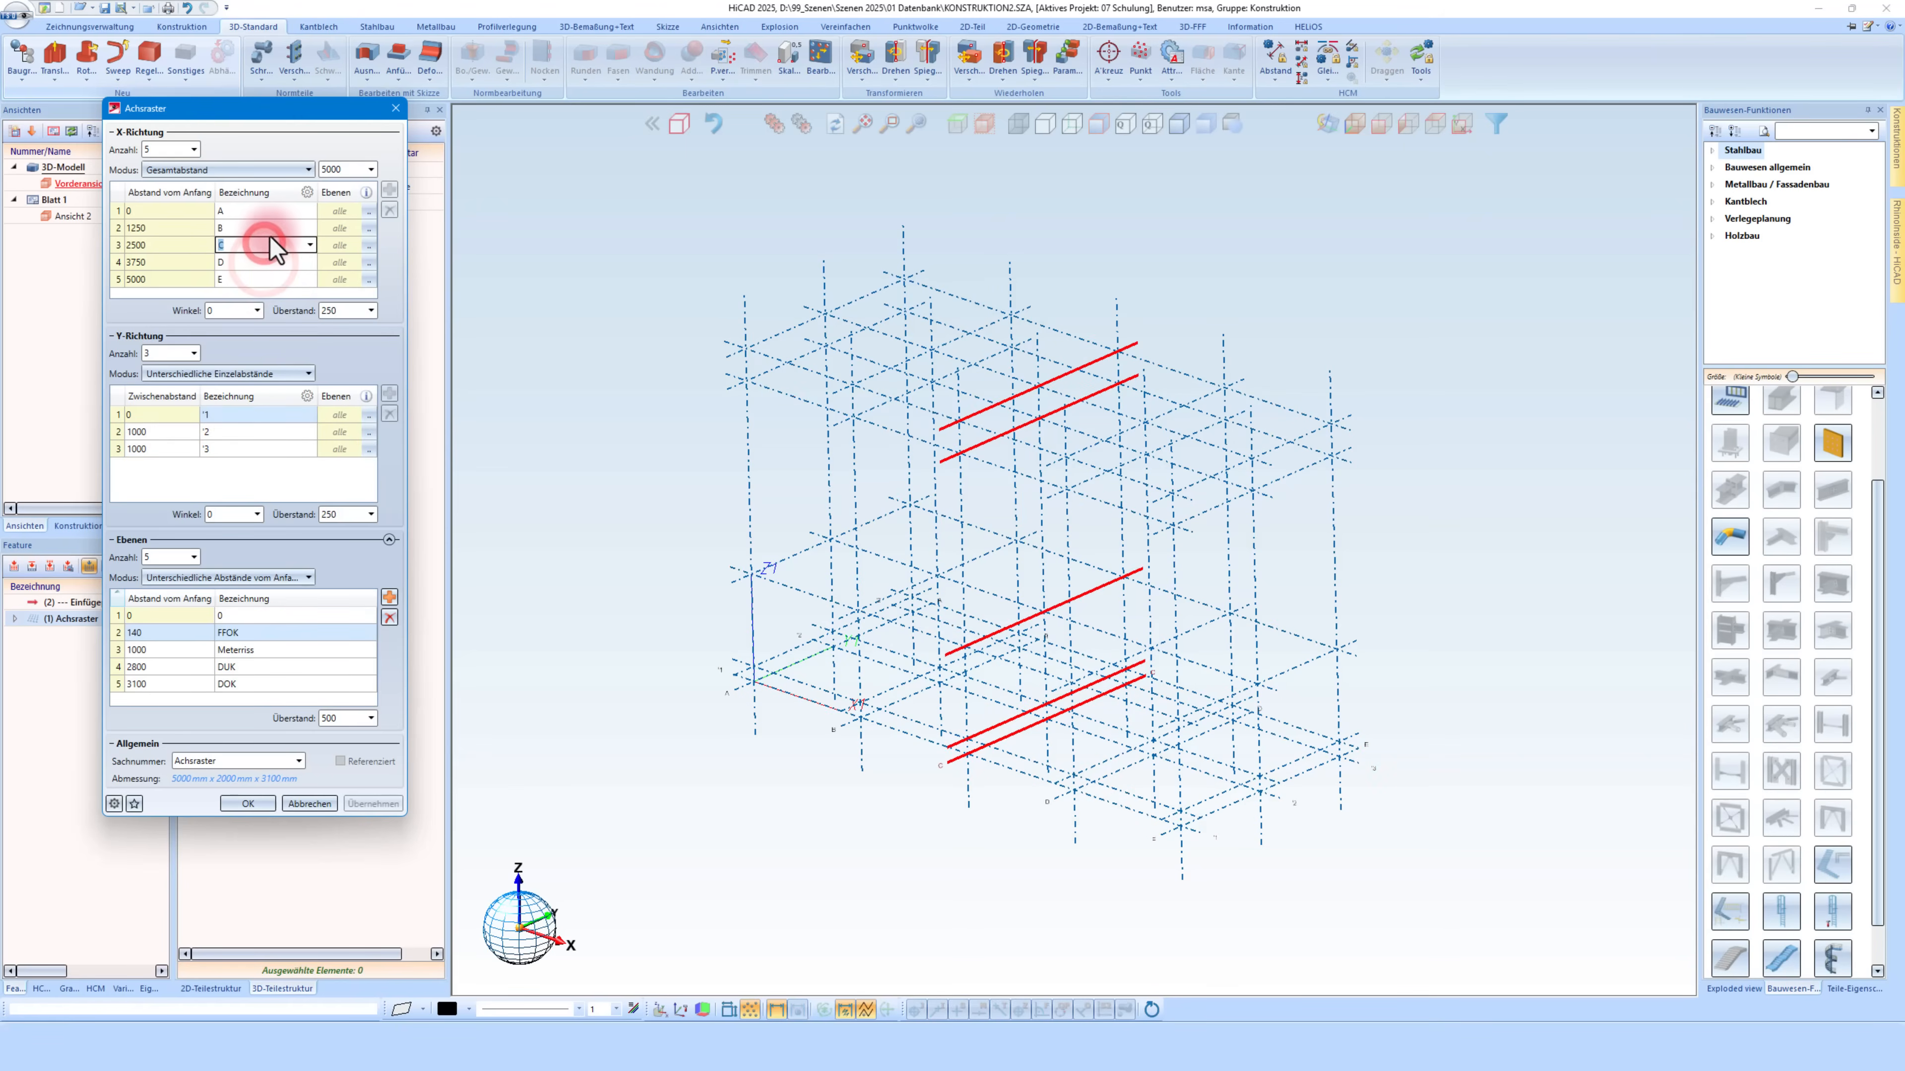
{"action": "left_click", "coordinate": [269, 228]}
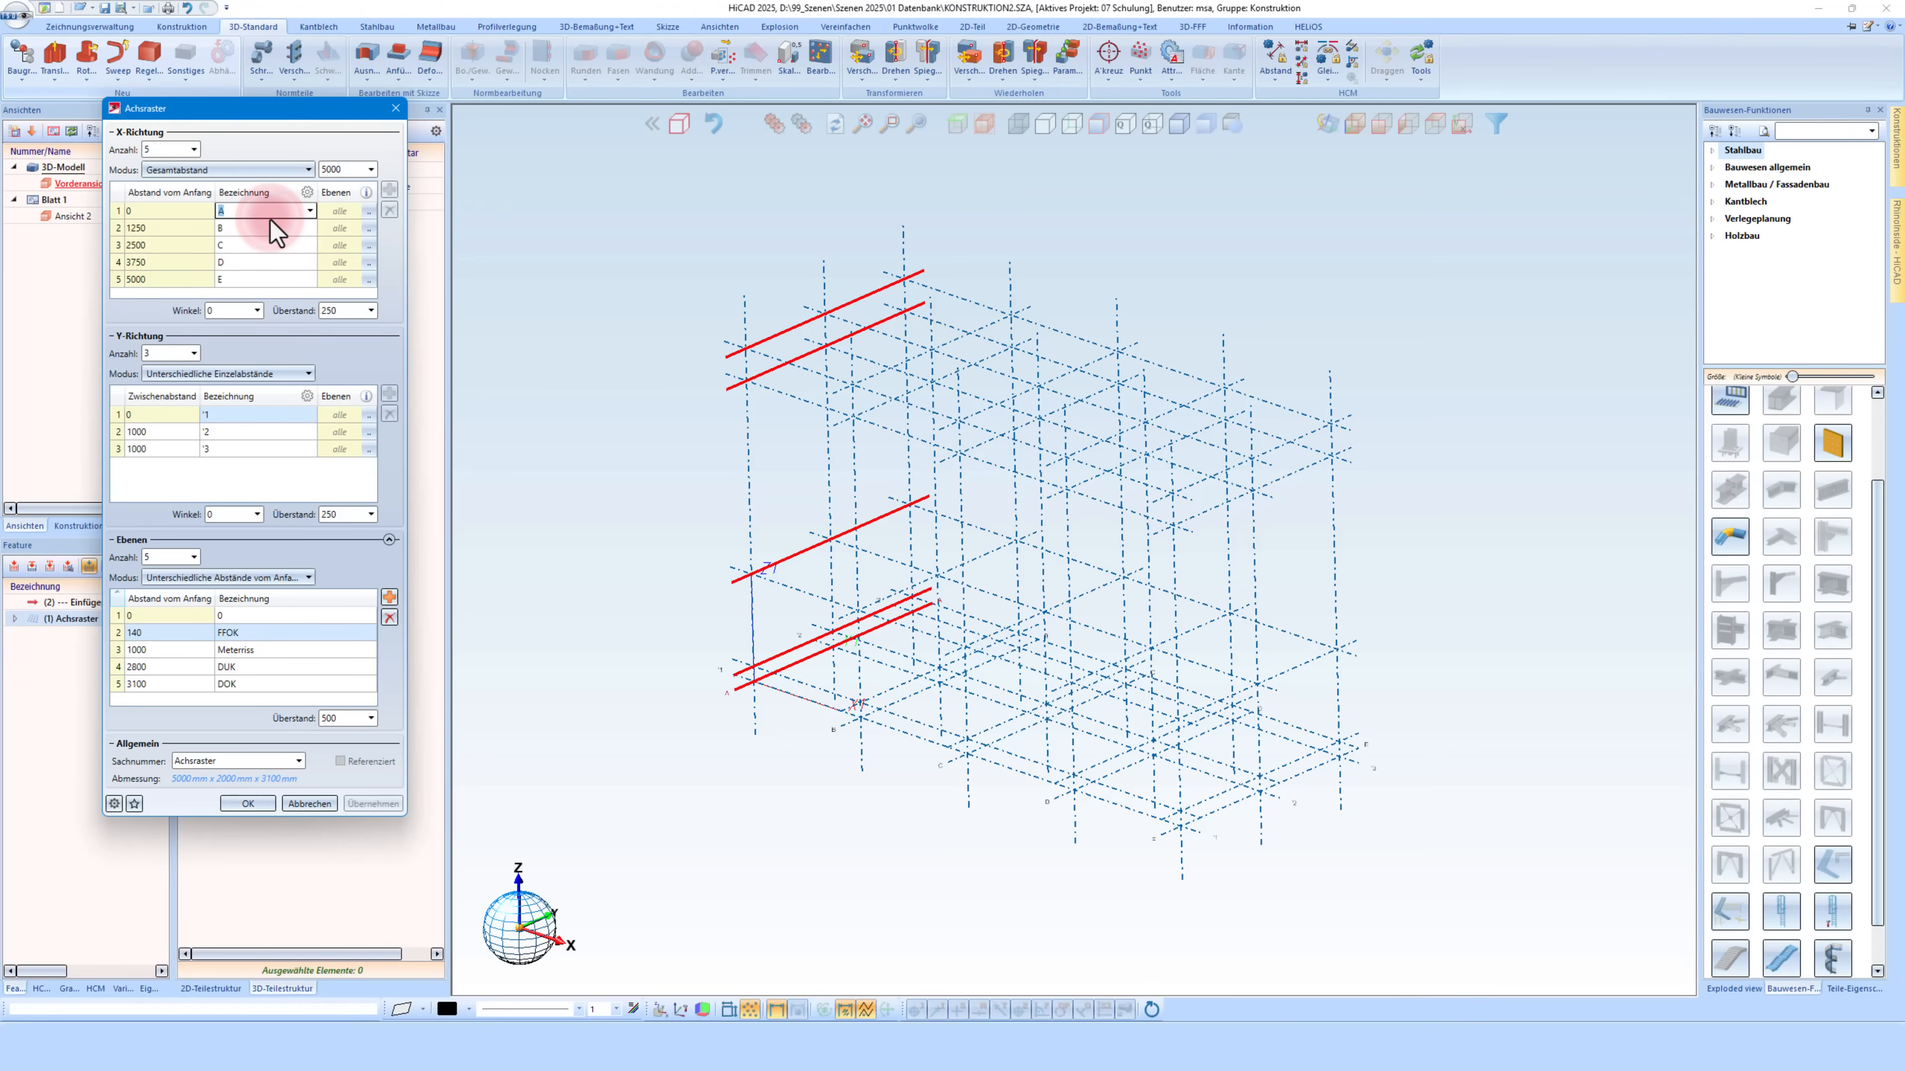
Examine the spacing modes offered for the X direction, the Y direction and the planes without changing them
{"action": "left_click", "coordinate": [225, 171]}
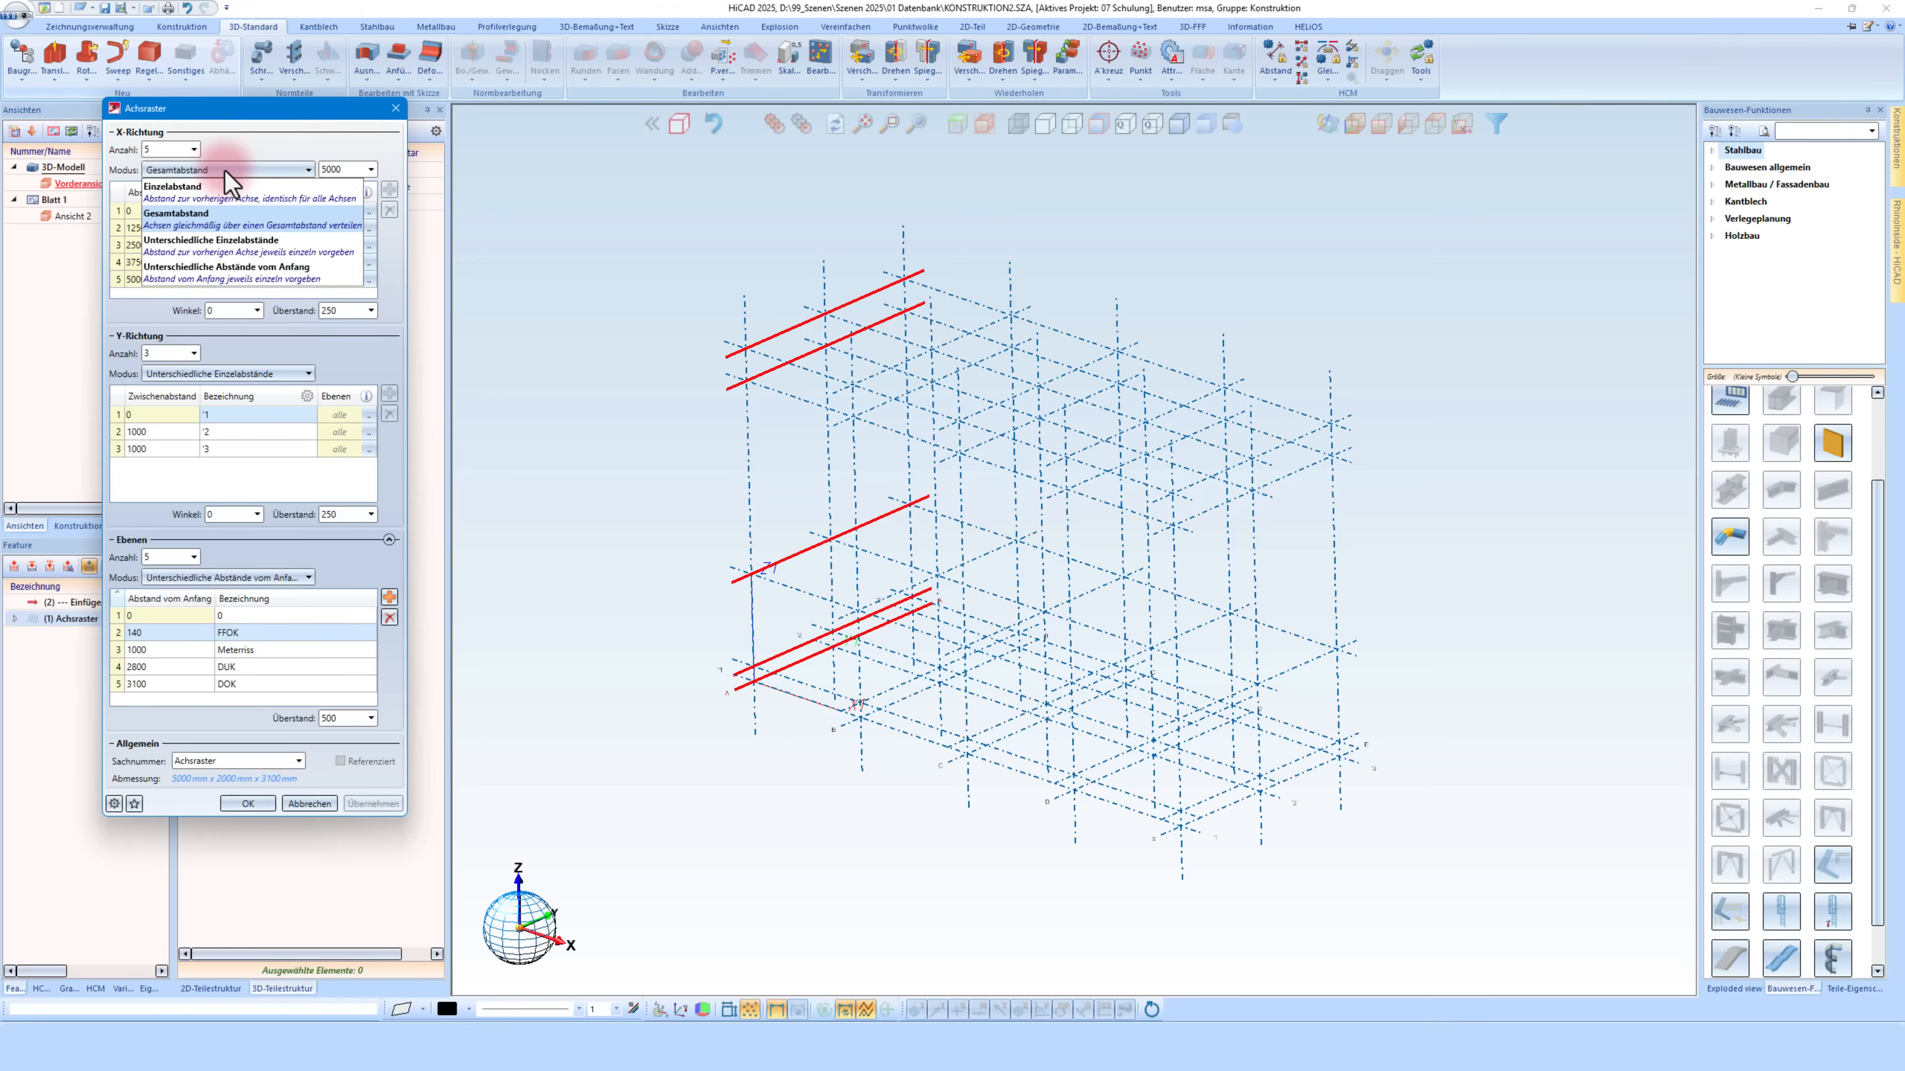
{"action": "left_click", "coordinate": [258, 137]}
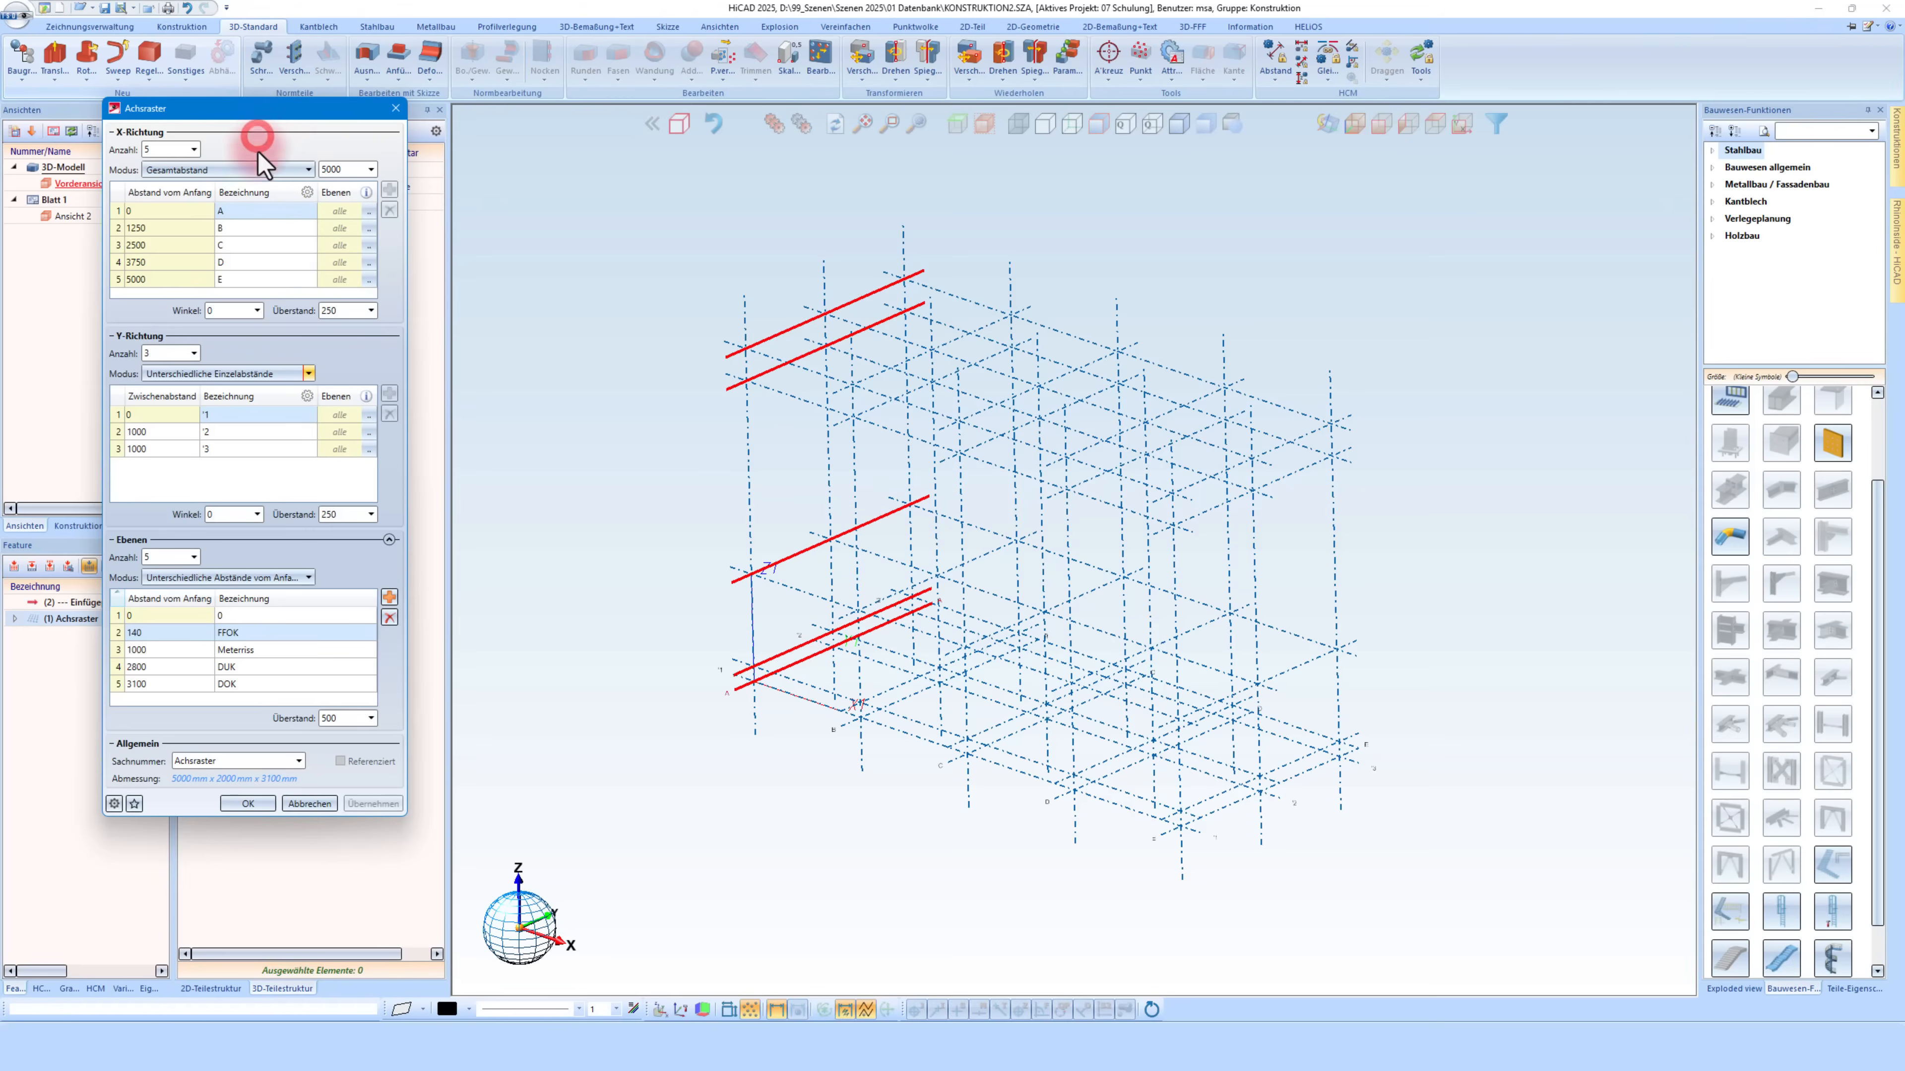
{"action": "left_click", "coordinate": [266, 371]}
{"action": "left_click", "coordinate": [360, 346]}
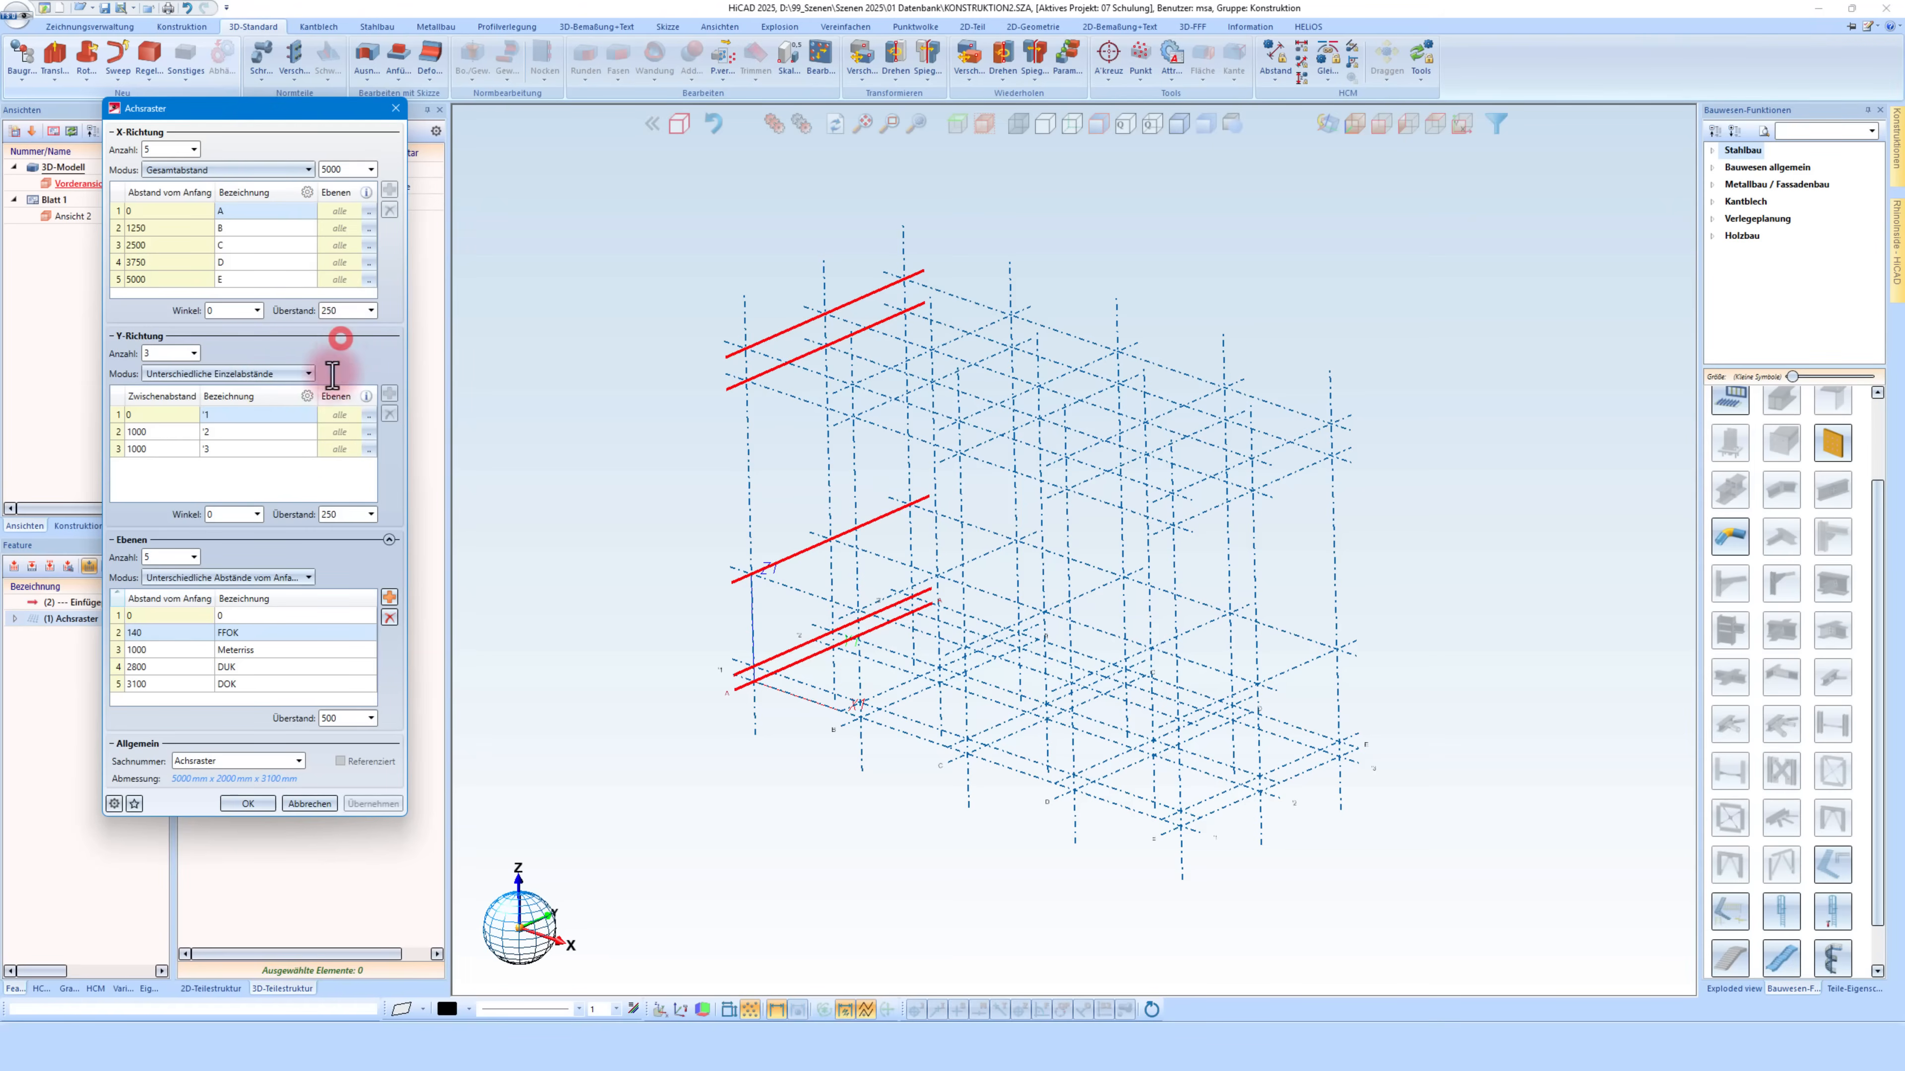
{"action": "left_click", "coordinate": [279, 577]}
{"action": "left_click", "coordinate": [280, 579]}
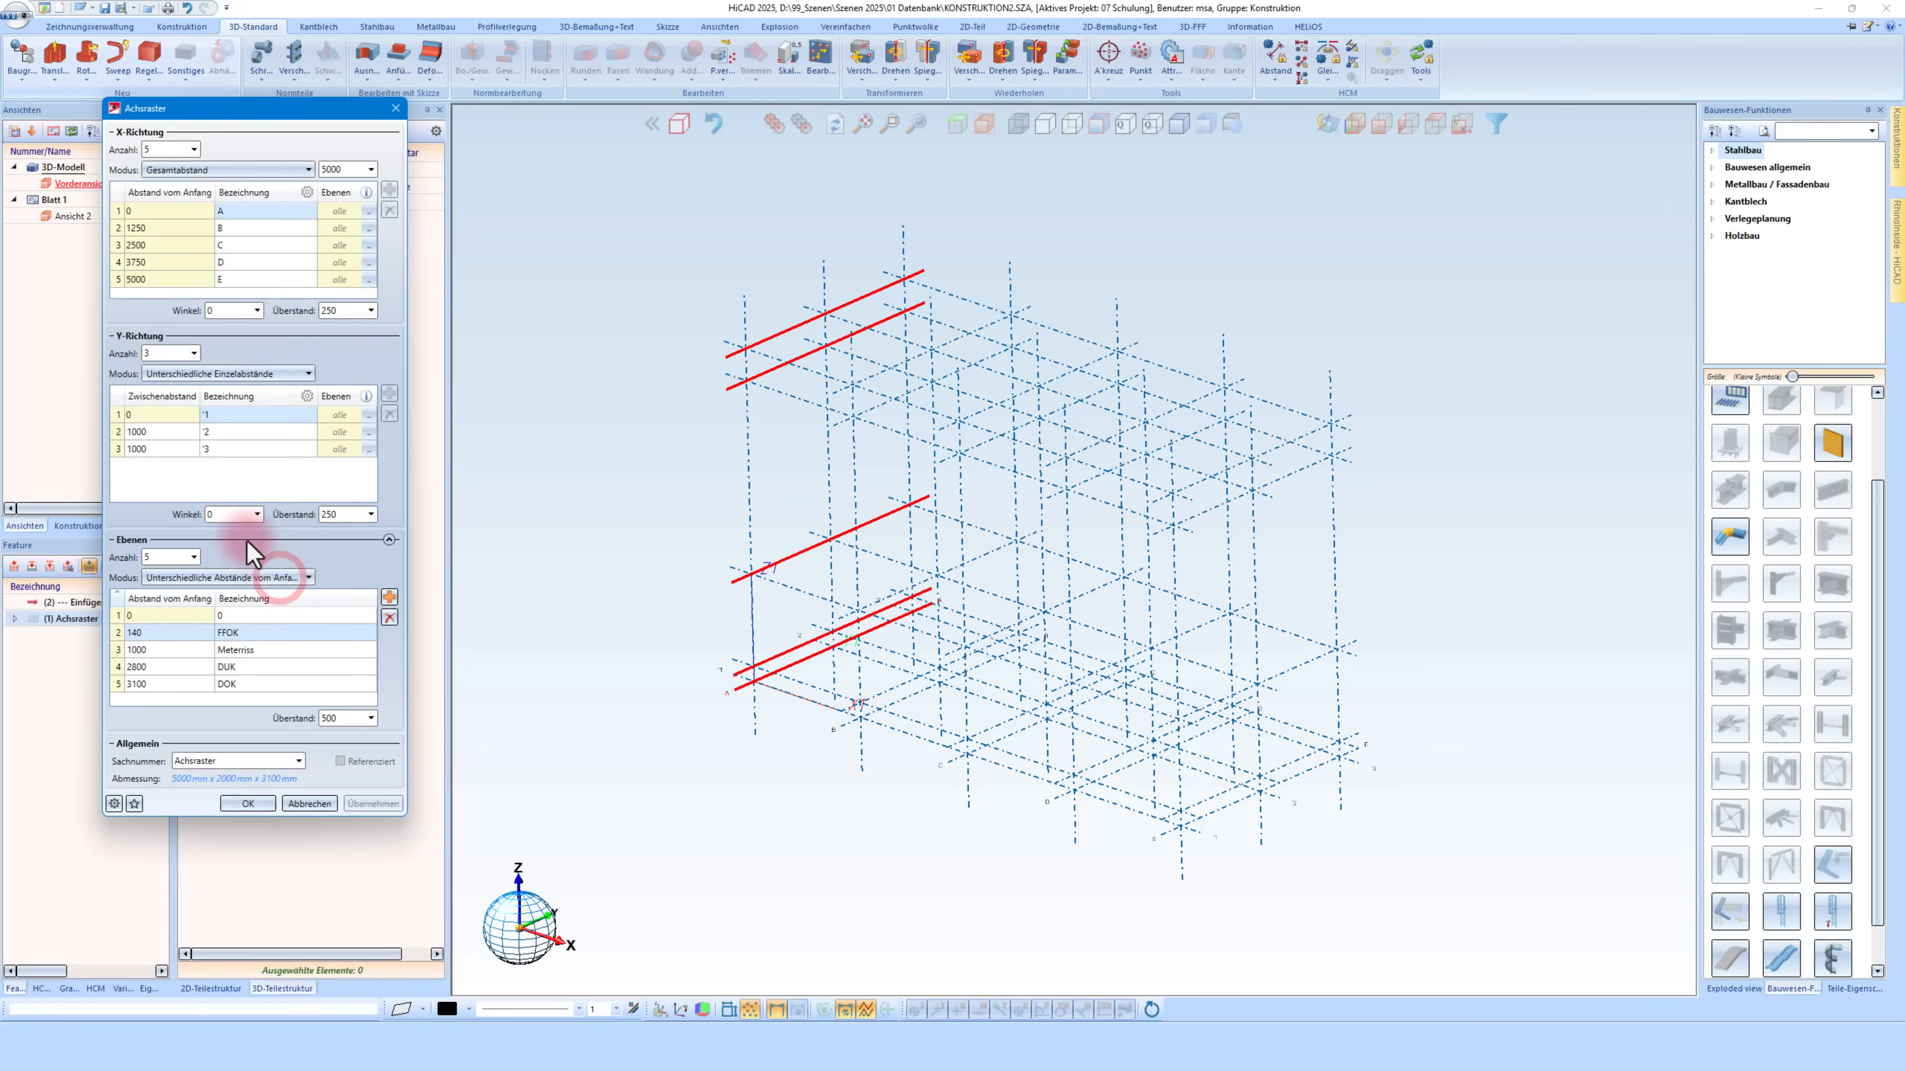
Highlight the third Y-direction axis and review the grid's display parameters for axis colour, line type and label font
{"action": "left_click", "coordinate": [171, 451]}
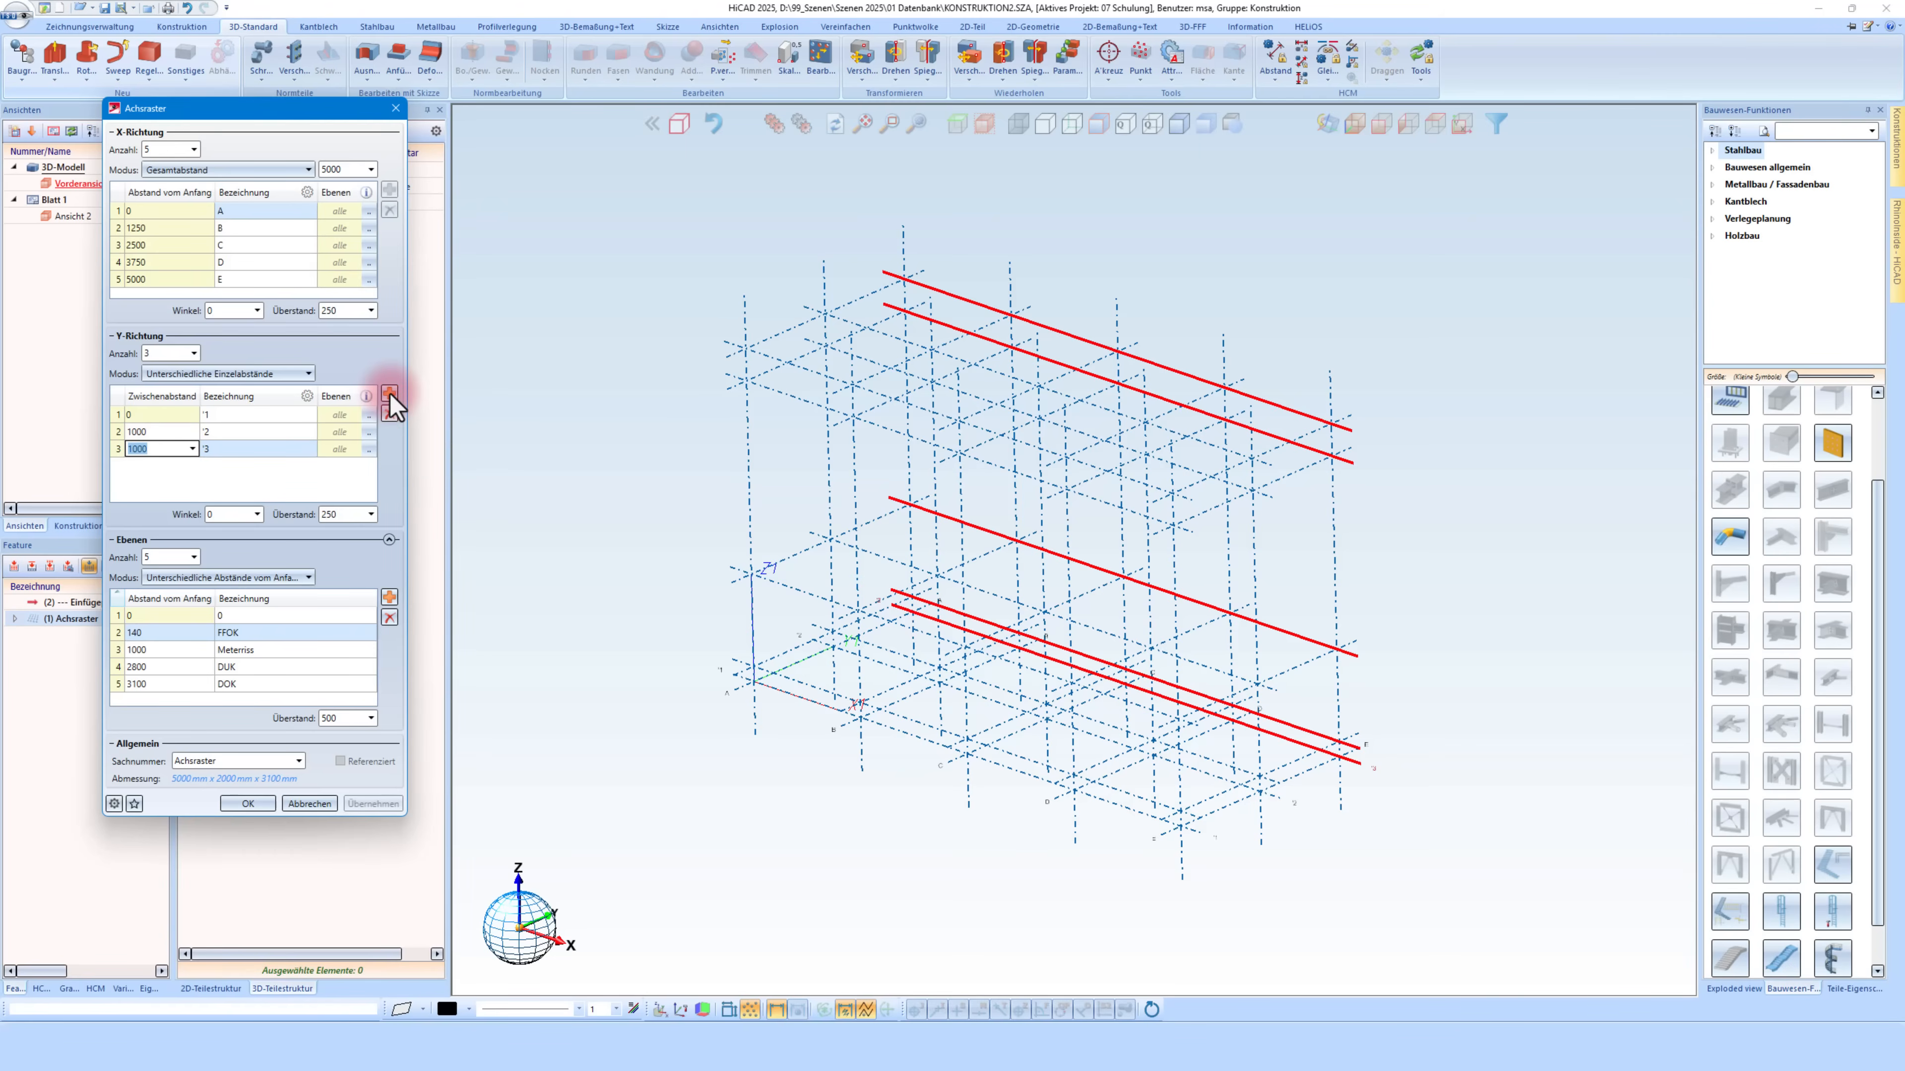
{"action": "left_click", "coordinate": [114, 804]}
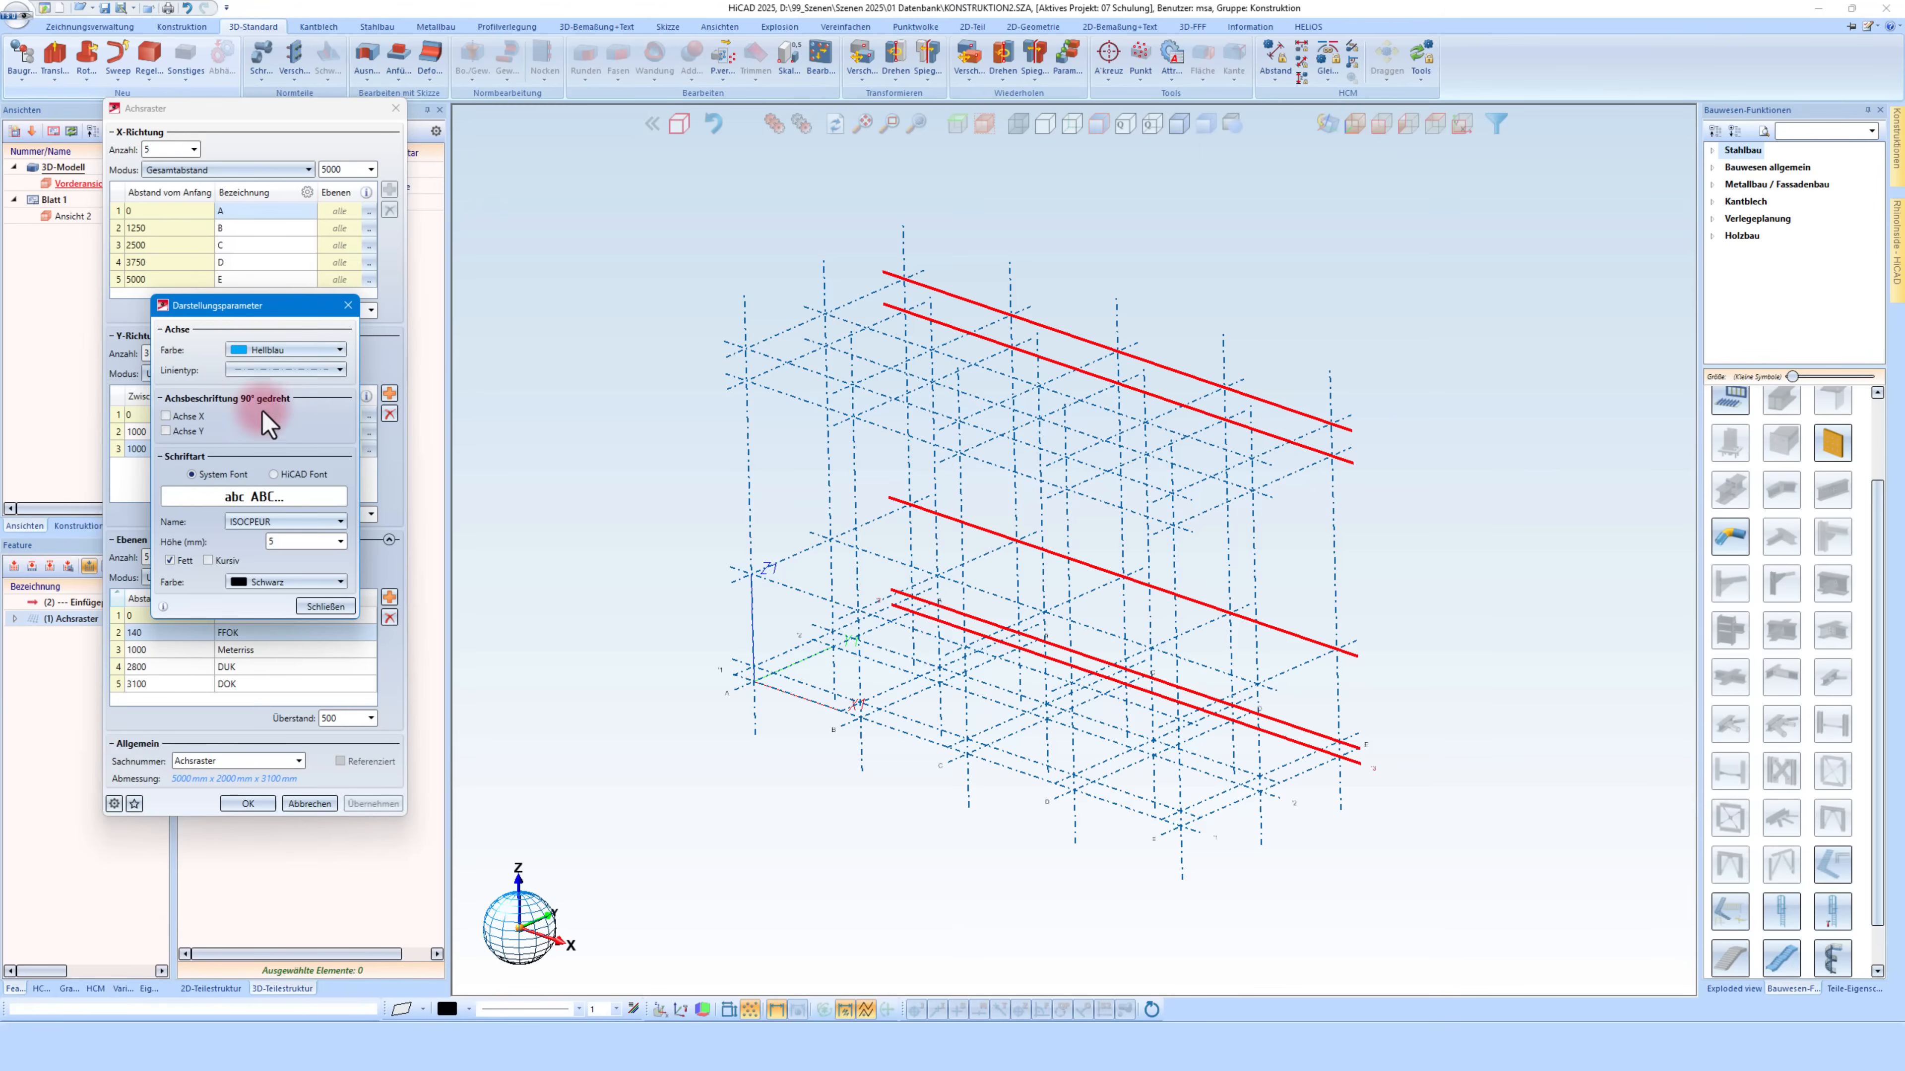
{"action": "left_click", "coordinate": [325, 608]}
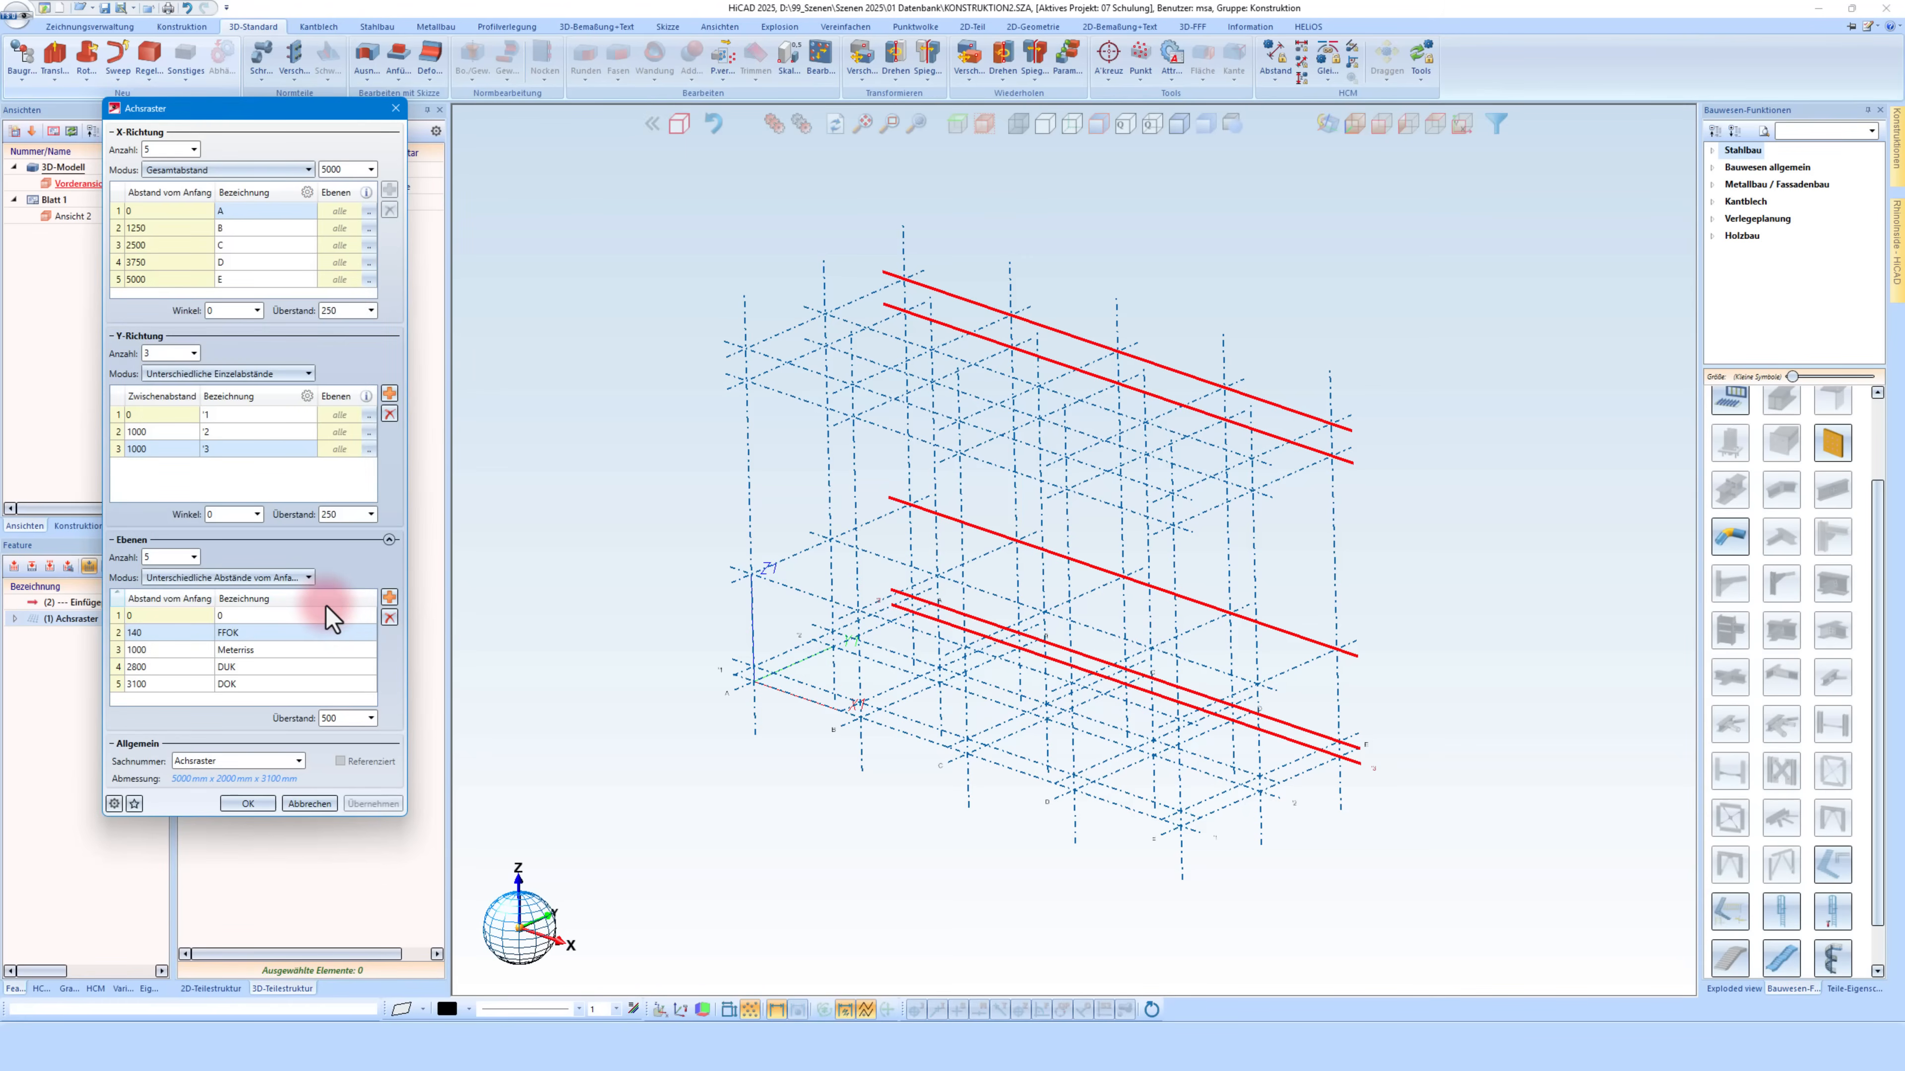
Regenerate the X-direction axis names with start value A and suffix 1
{"action": "left_click", "coordinate": [304, 194]}
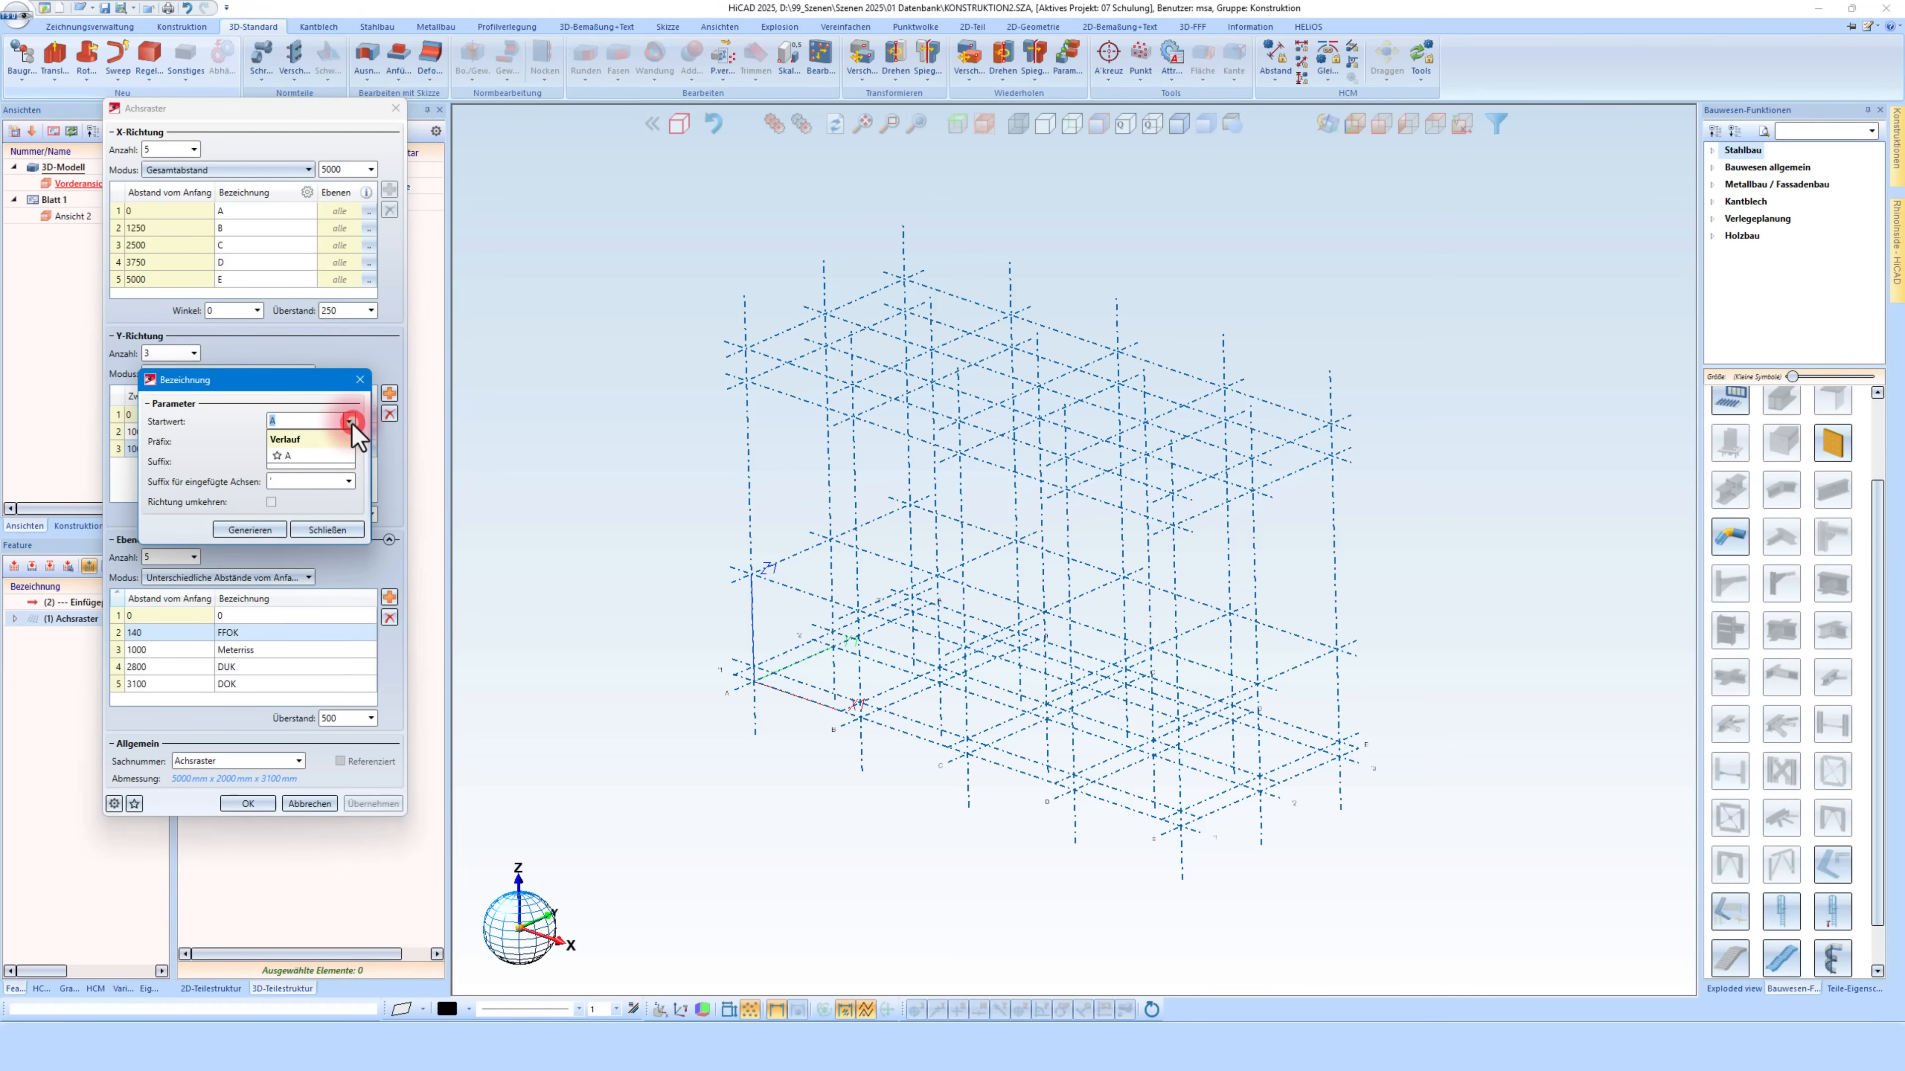
{"action": "left_click", "coordinate": [289, 442]}
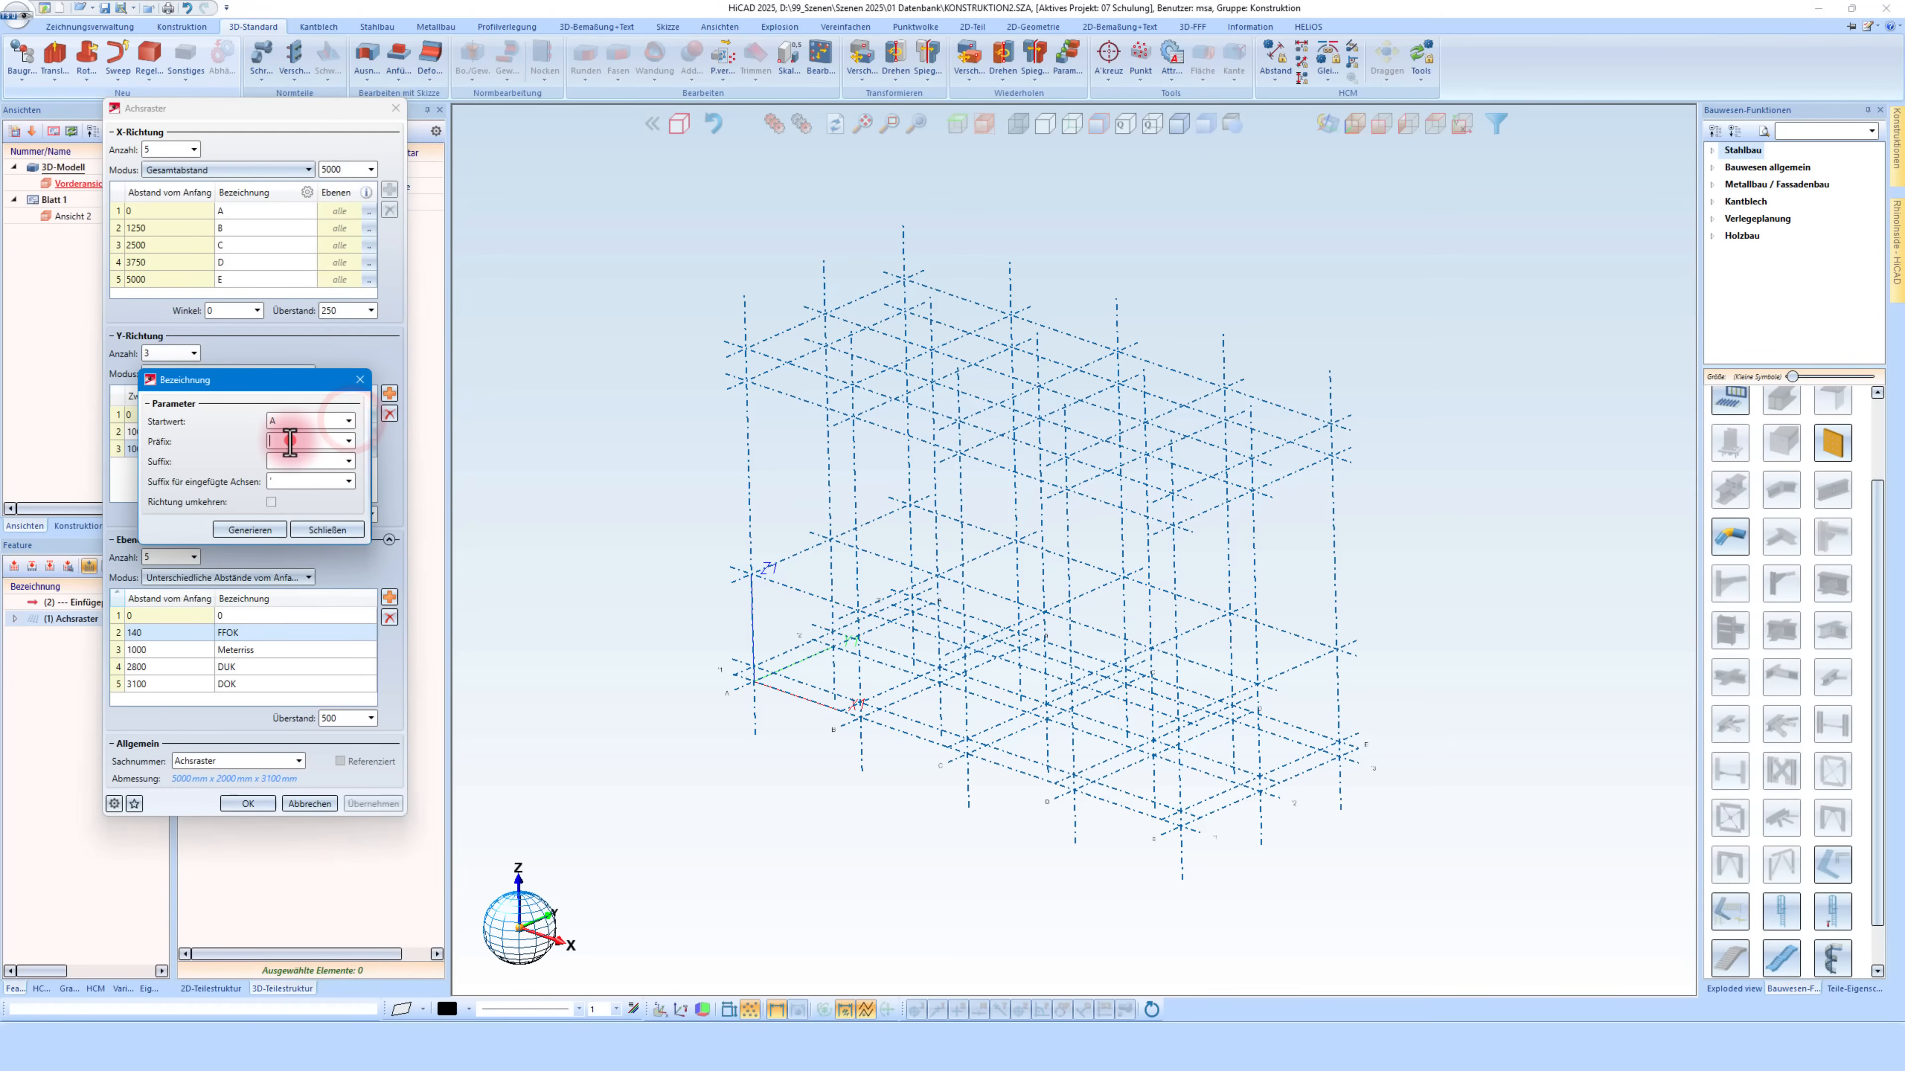
{"action": "left_click", "coordinate": [310, 461]}
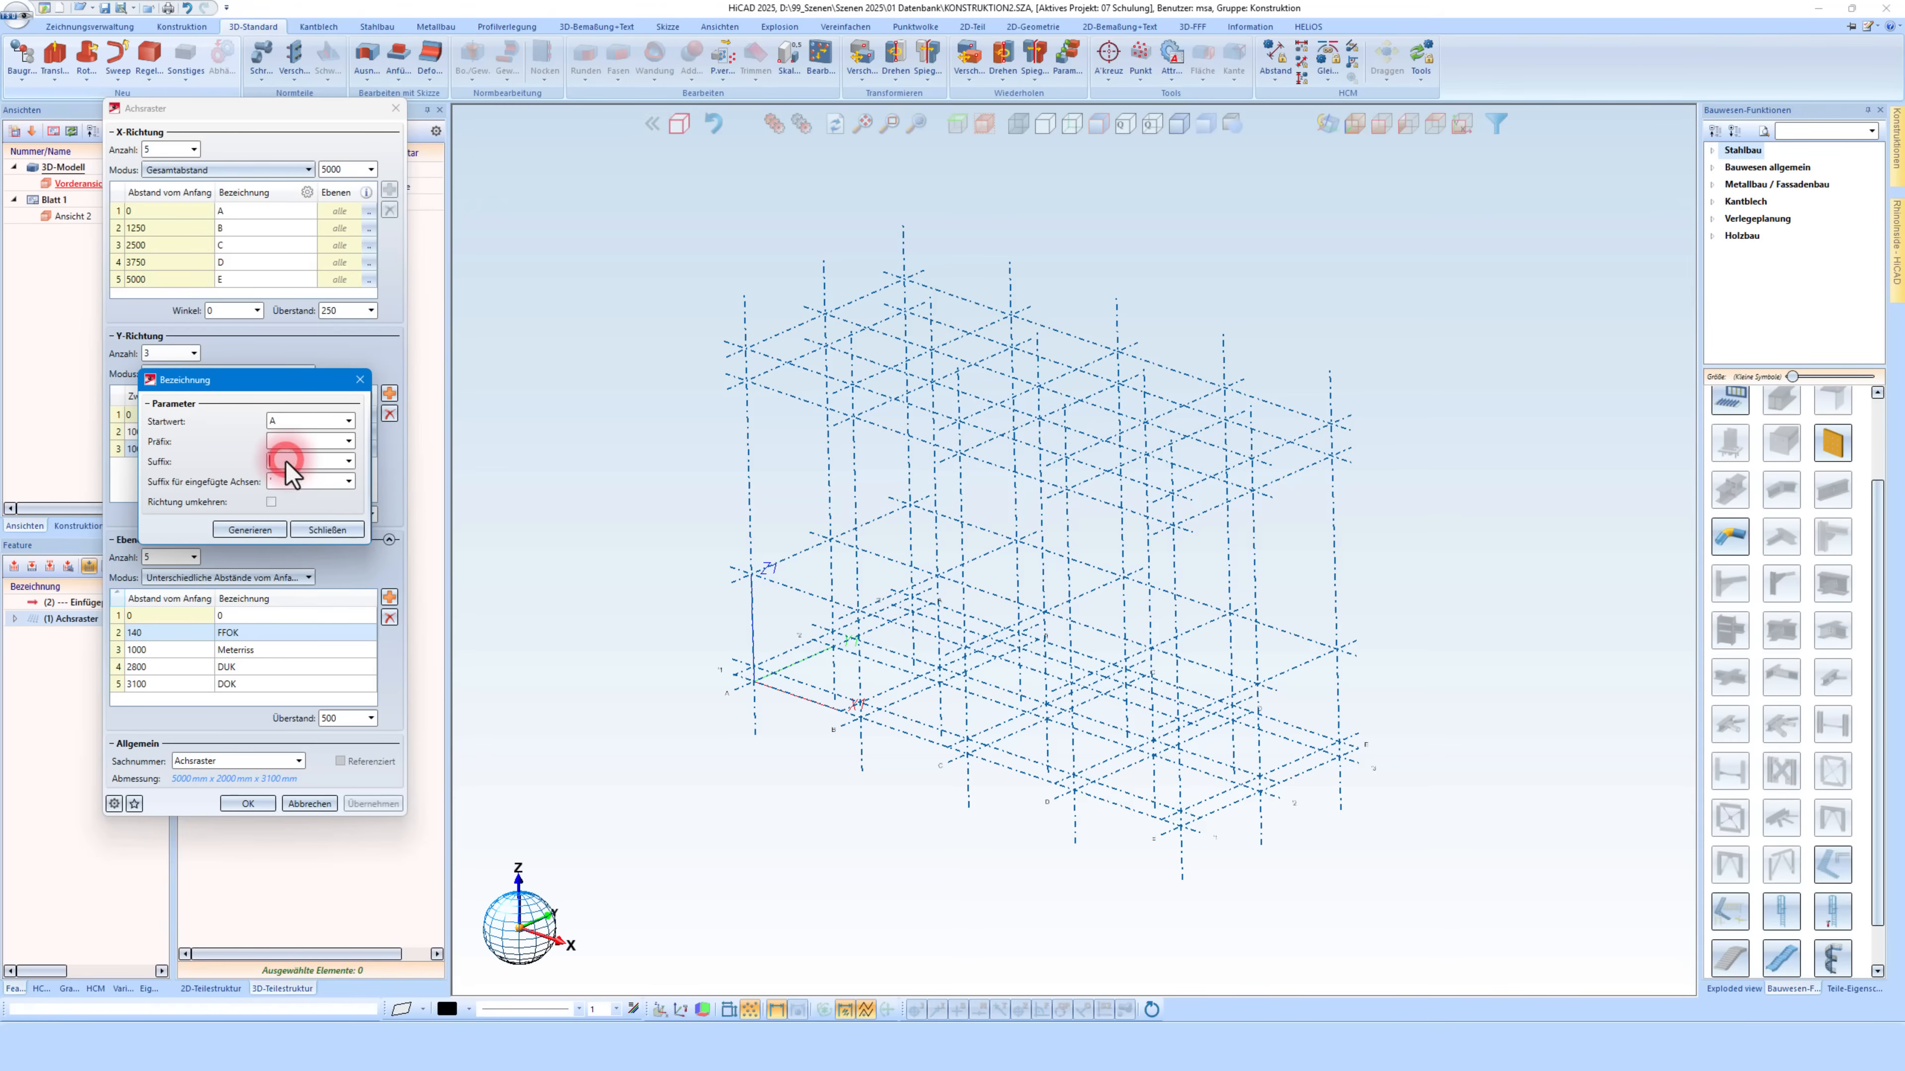
{"action": "left_click", "coordinate": [333, 466]}
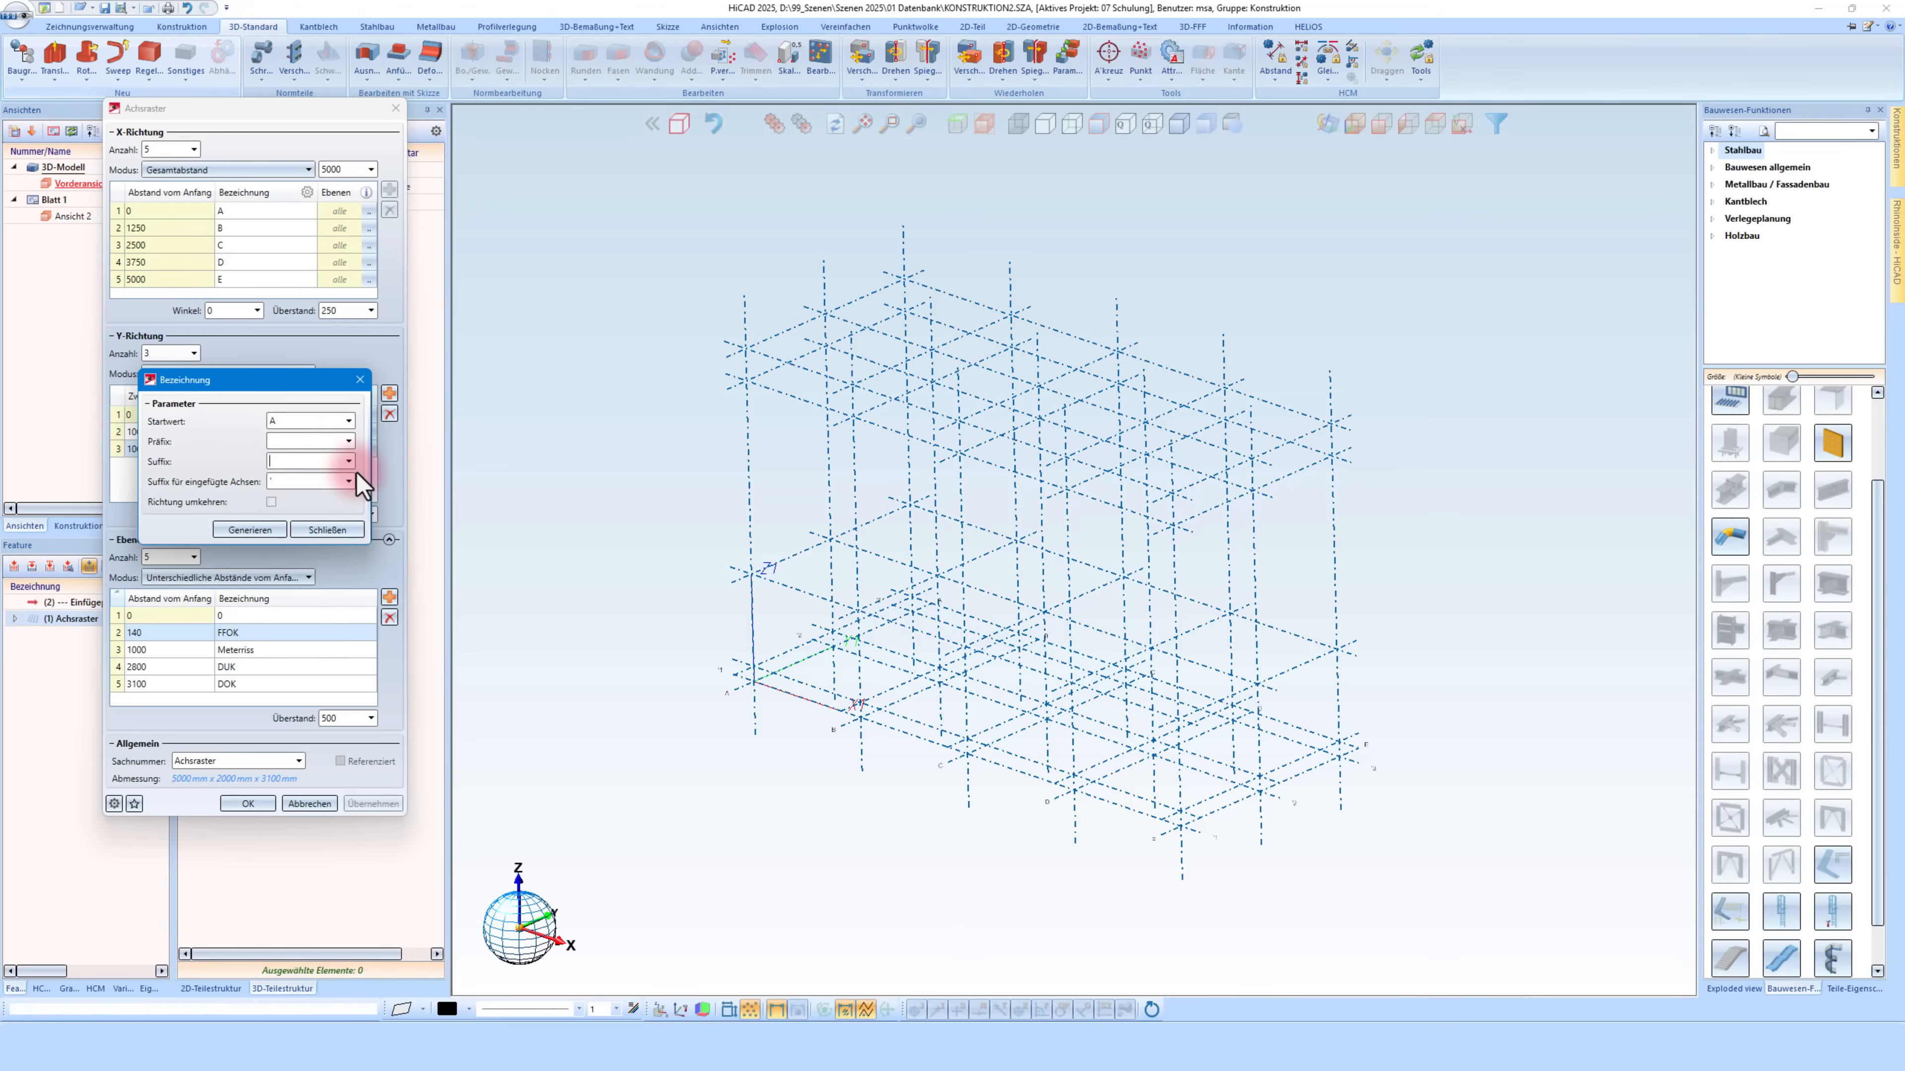
{"action": "left_click", "coordinate": [267, 531]}
{"action": "left_click", "coordinate": [234, 281]}
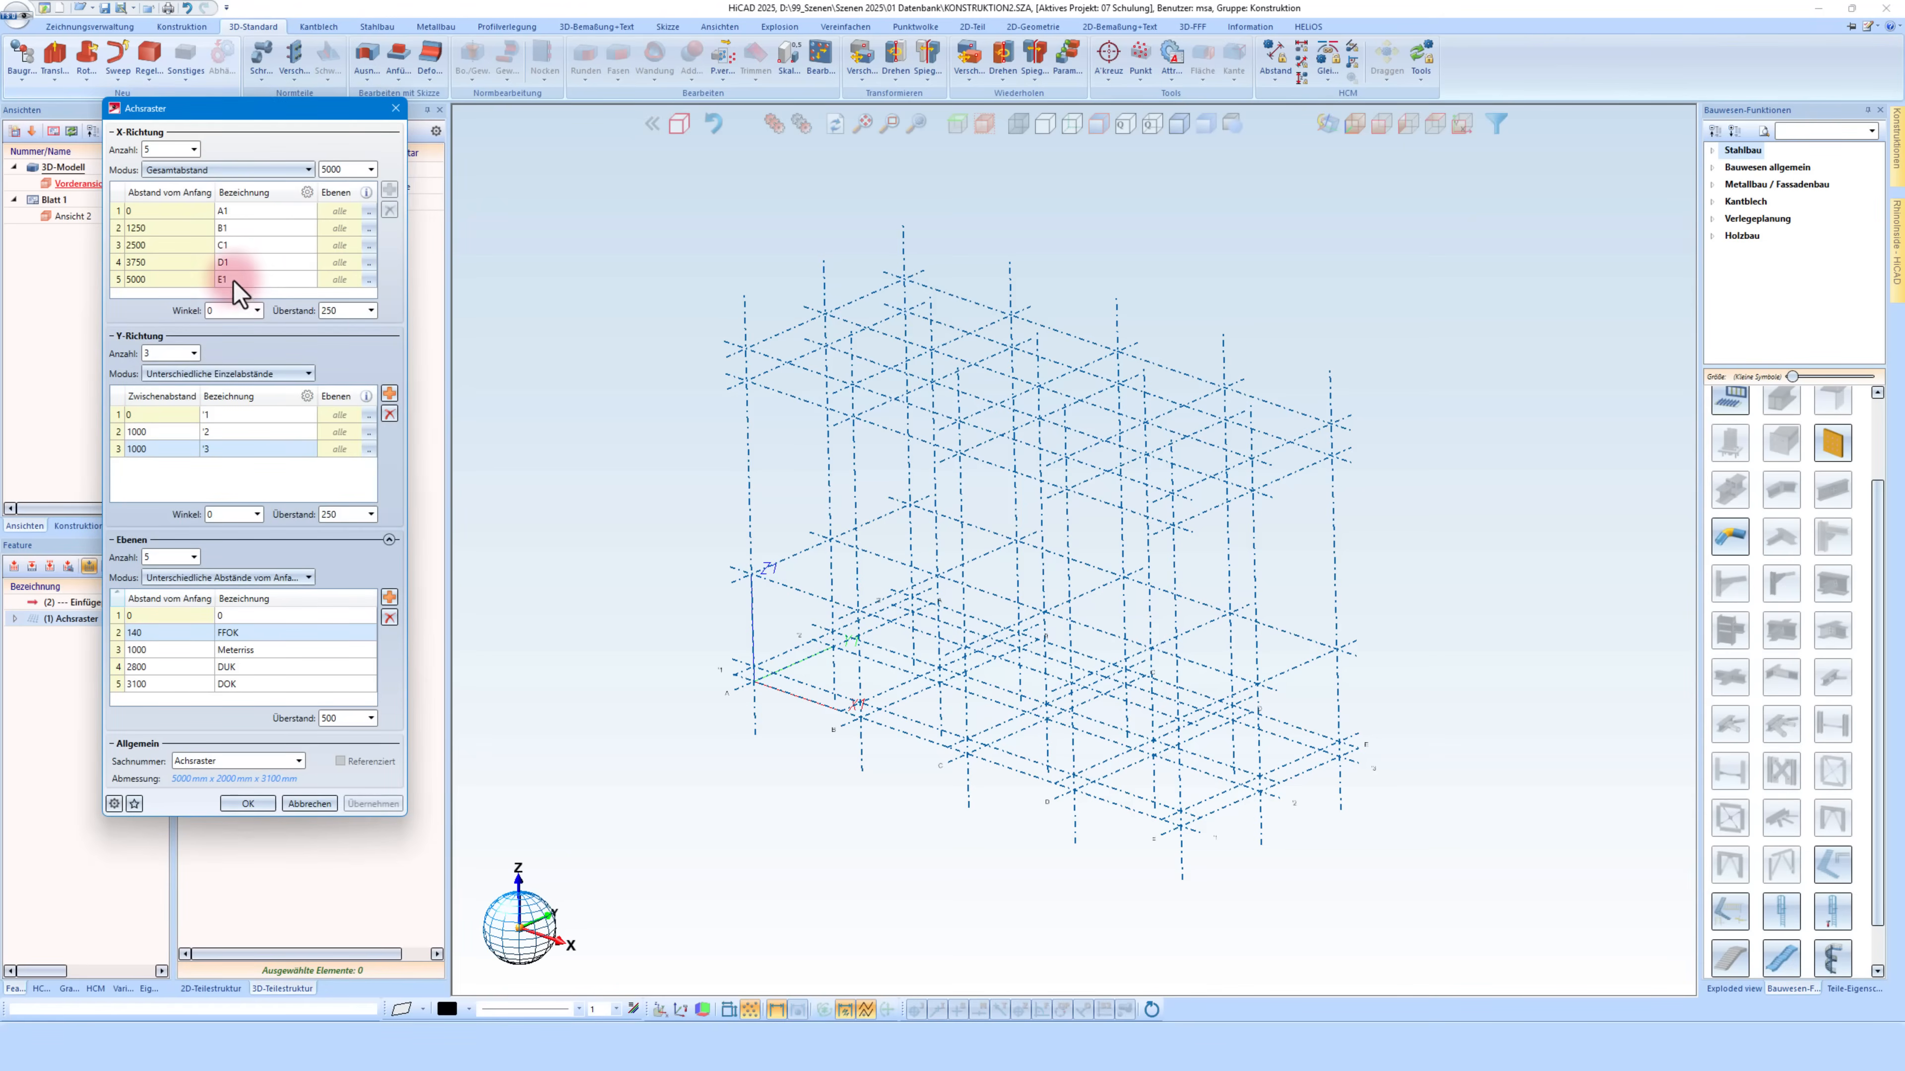
{"action": "left_click", "coordinate": [307, 192]}
{"action": "left_click", "coordinate": [286, 422]}
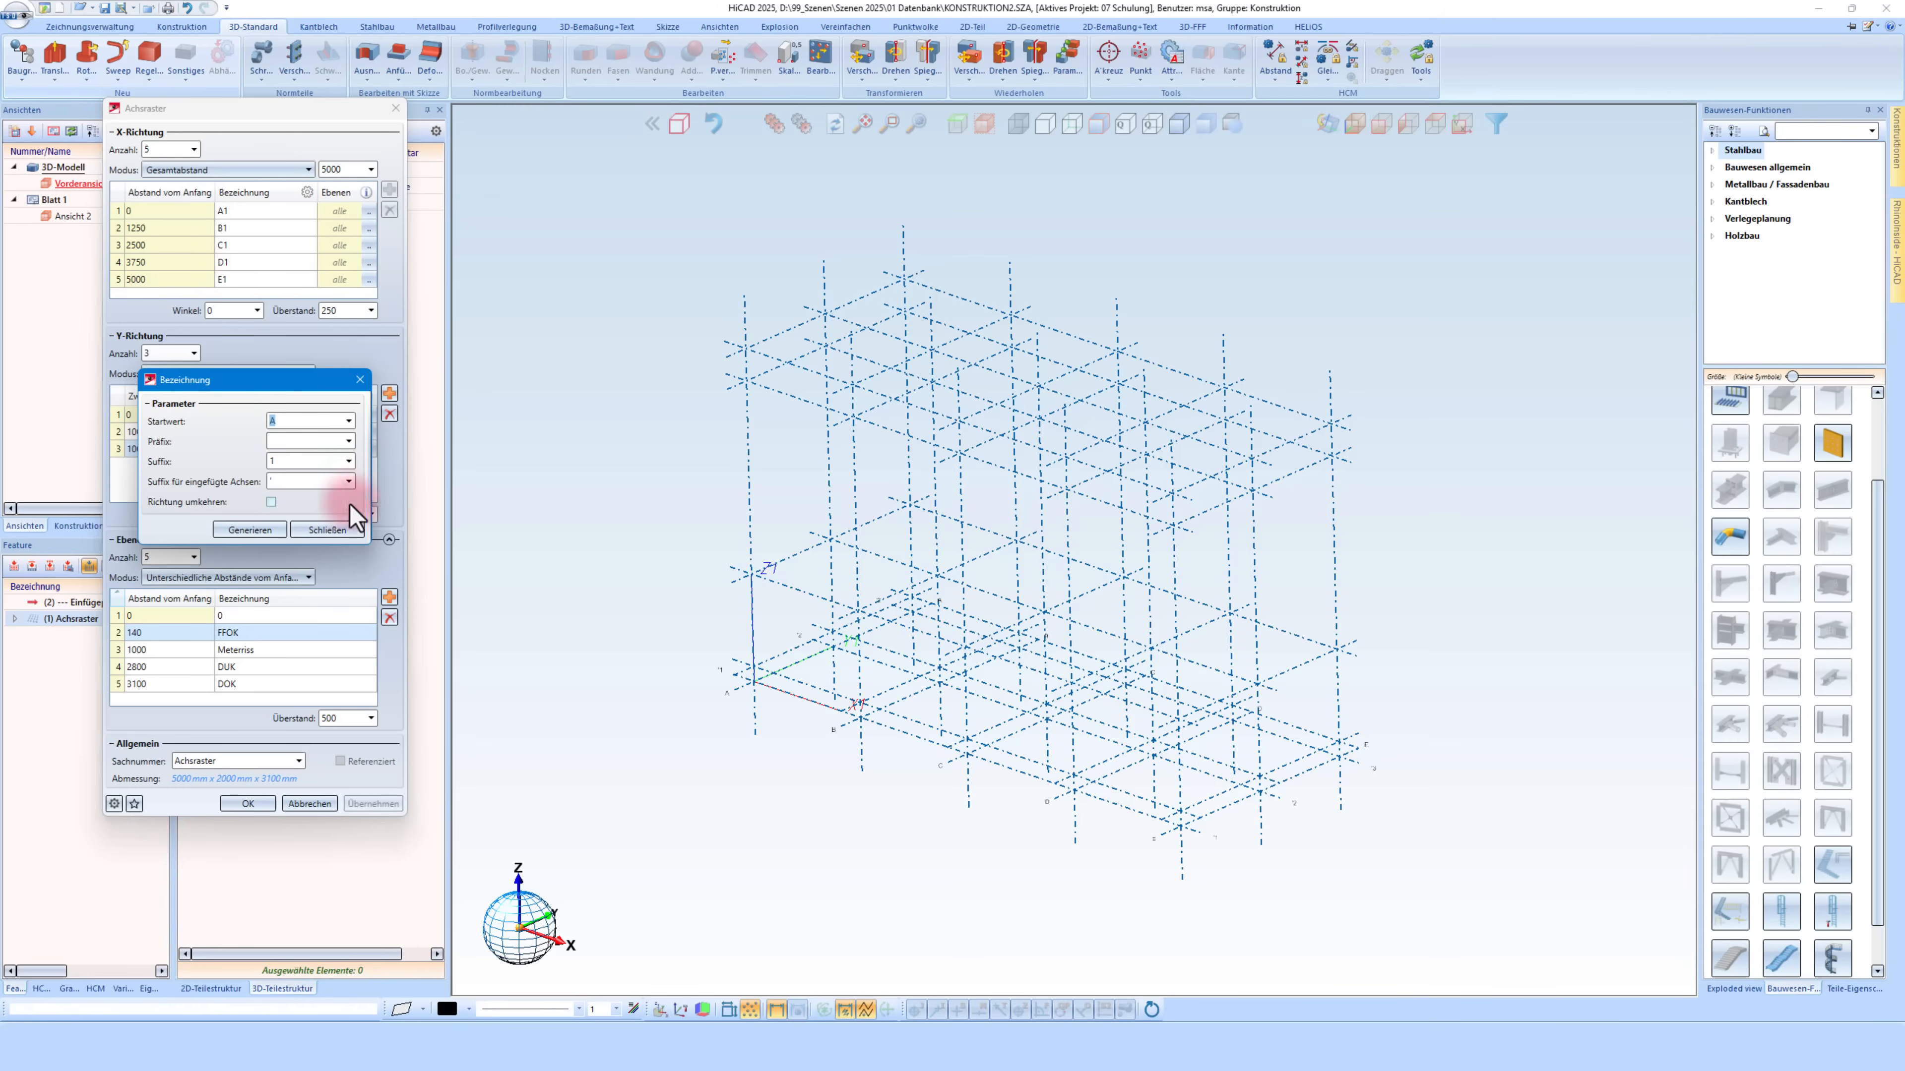
{"action": "left_click", "coordinate": [327, 530]}
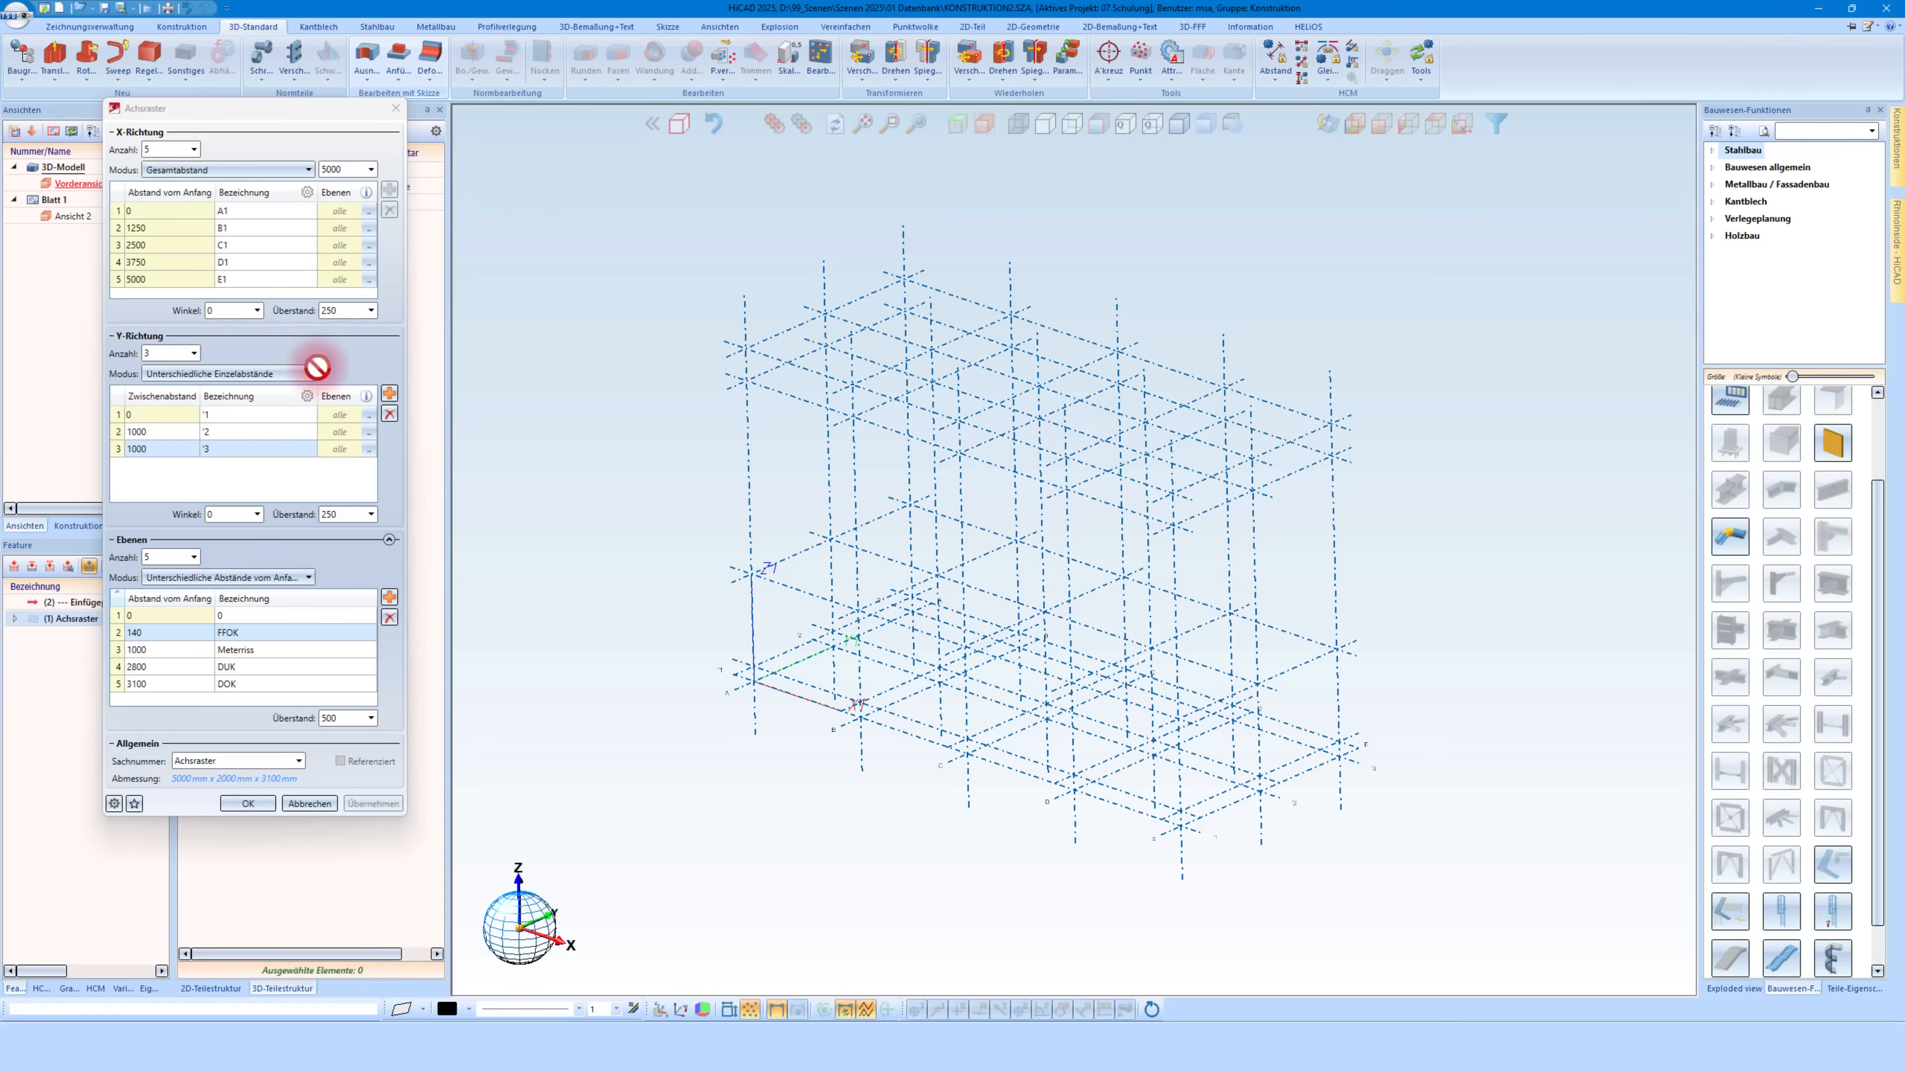
{"action": "left_click", "coordinate": [308, 194]}
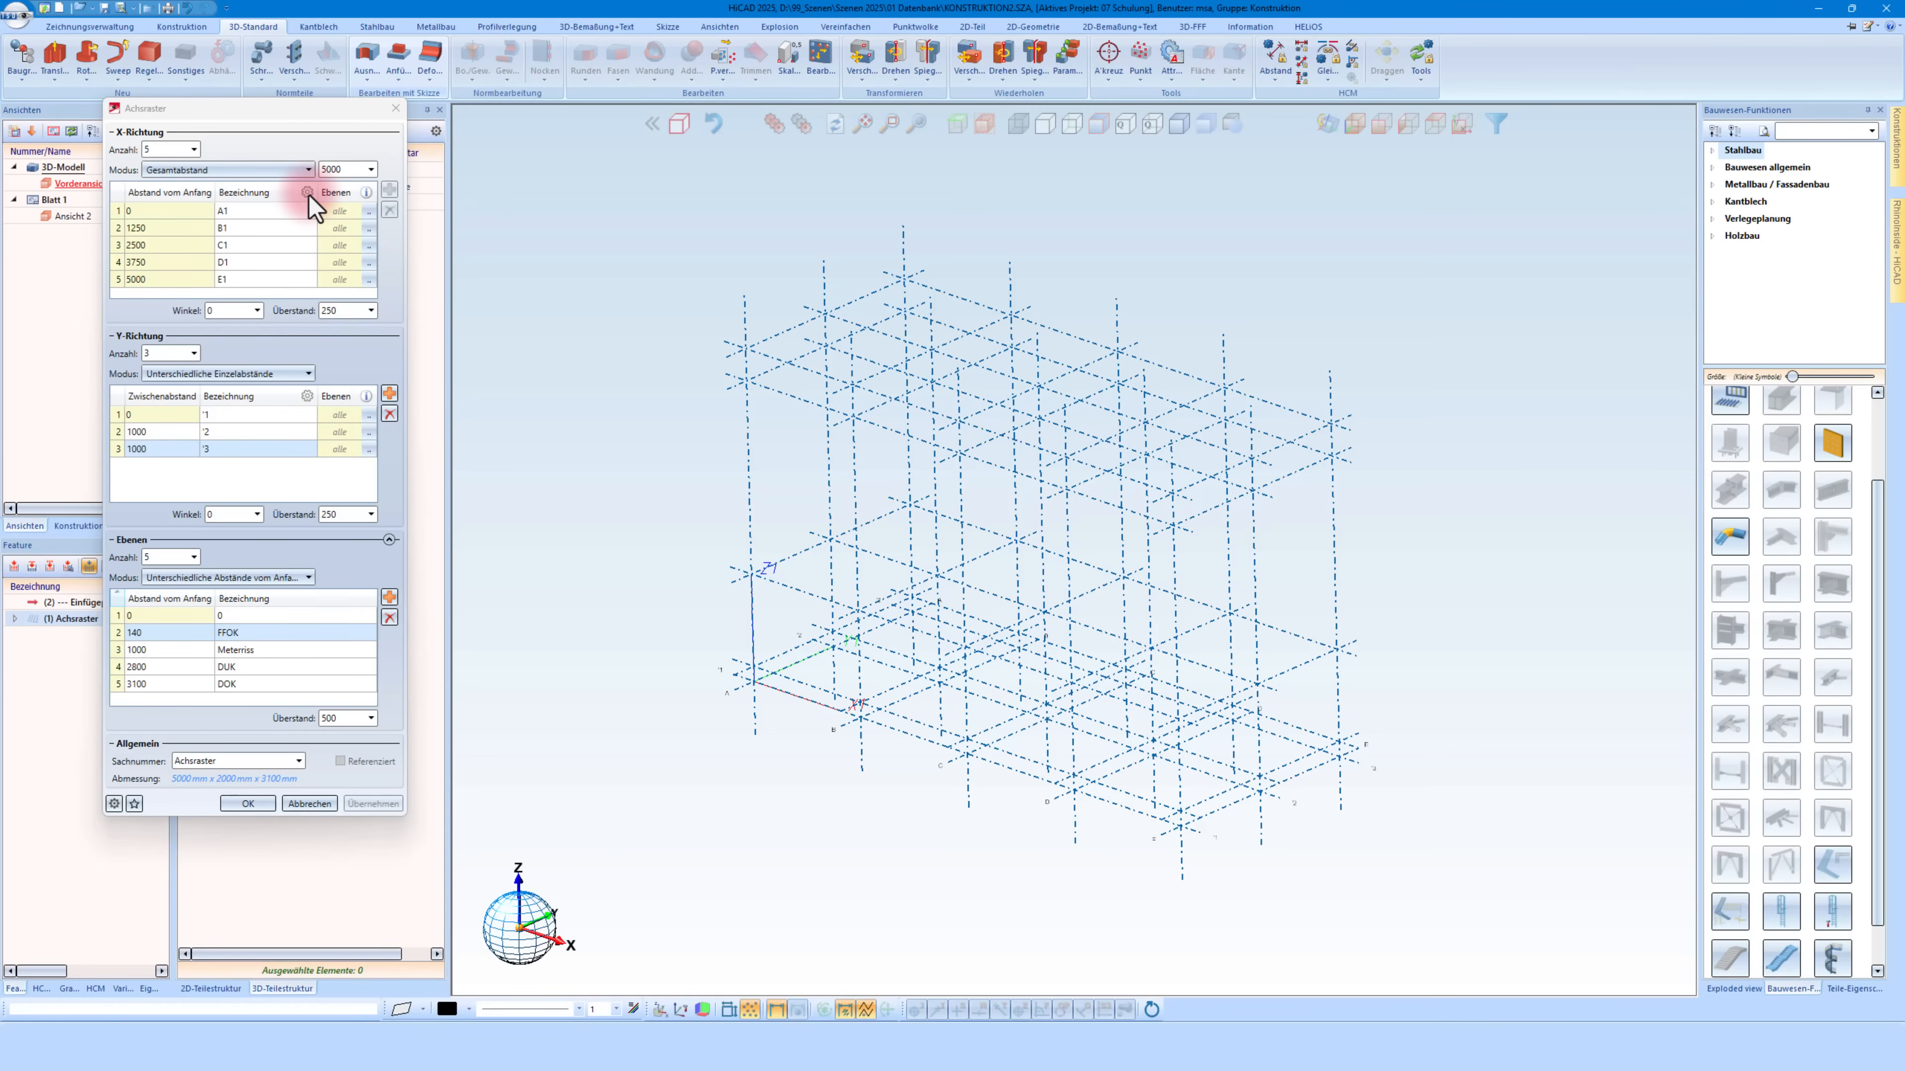
Stop generating the last X-direction axis E1 on all planes and exclude it from DUK and DOK
{"action": "left_click", "coordinate": [170, 263]}
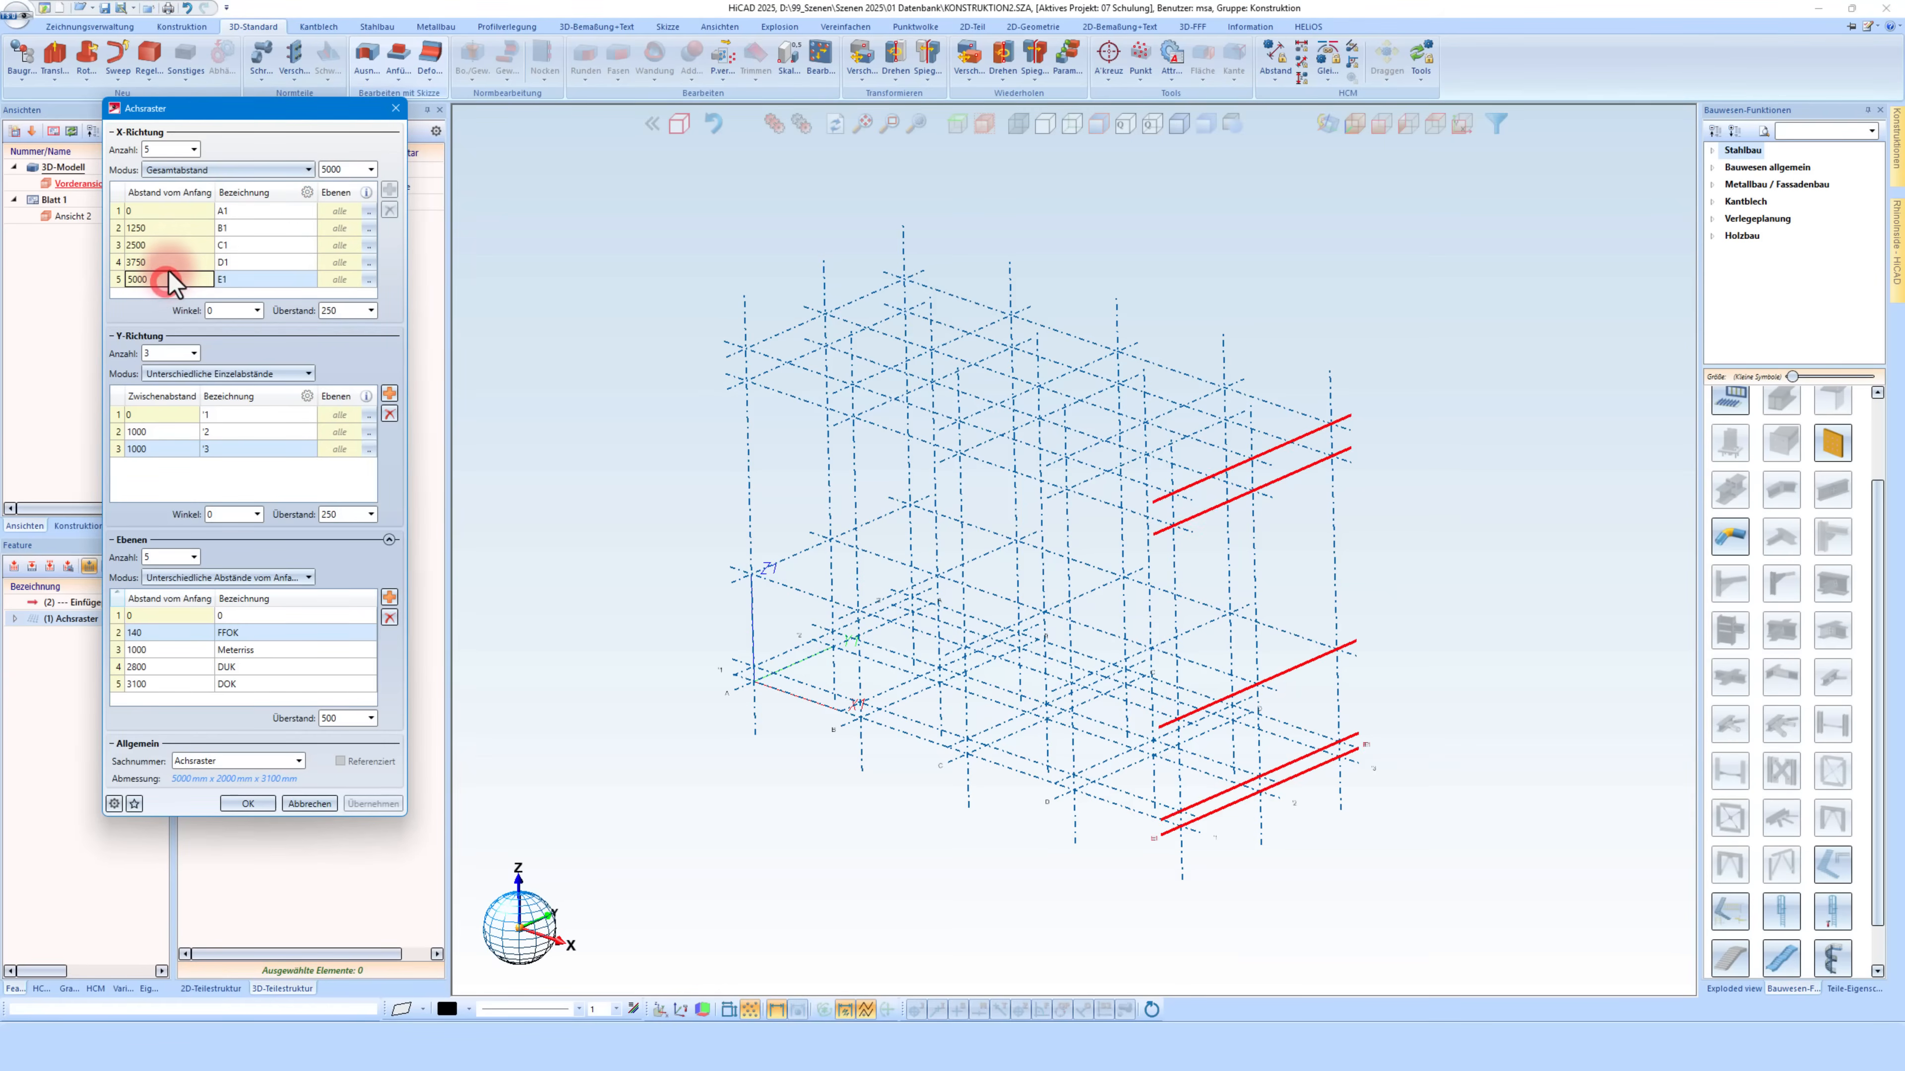
{"action": "left_click", "coordinate": [169, 279]}
{"action": "left_click", "coordinate": [369, 279]}
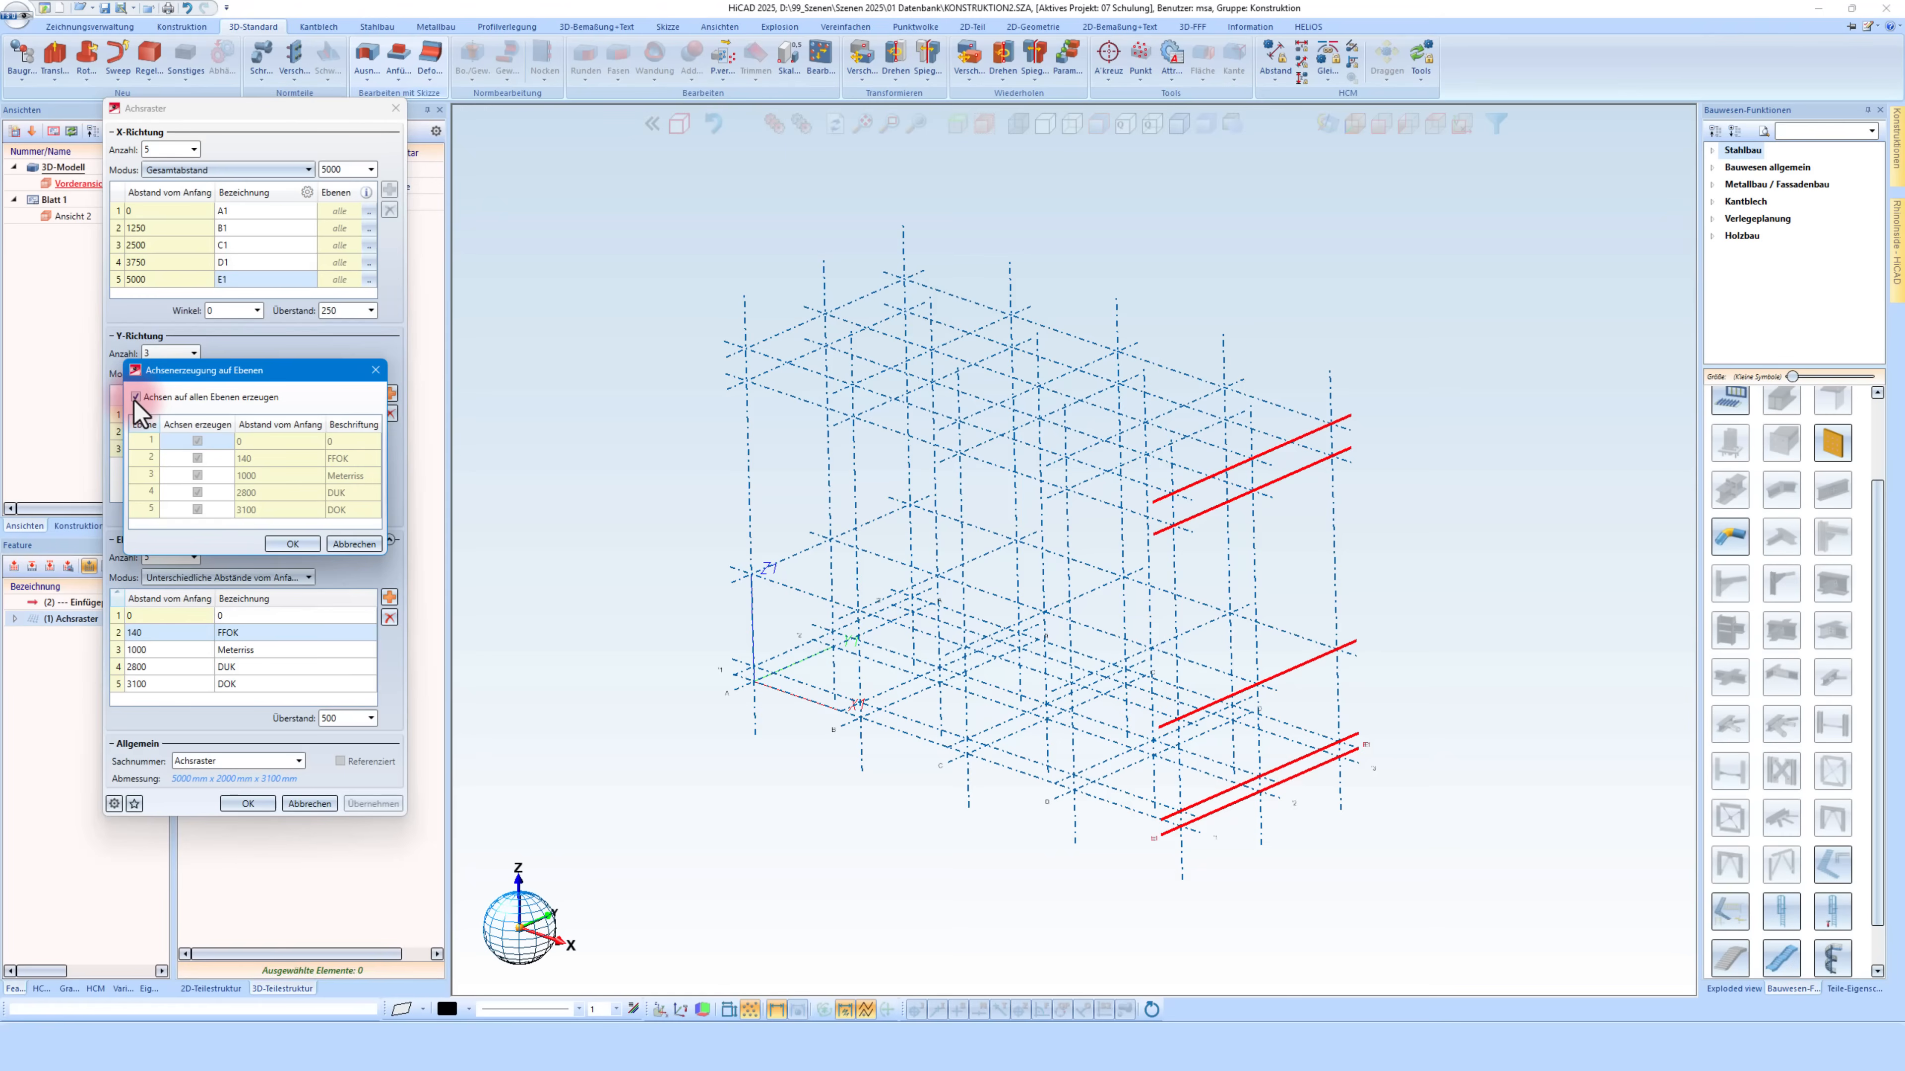
{"action": "left_click", "coordinate": [136, 397]}
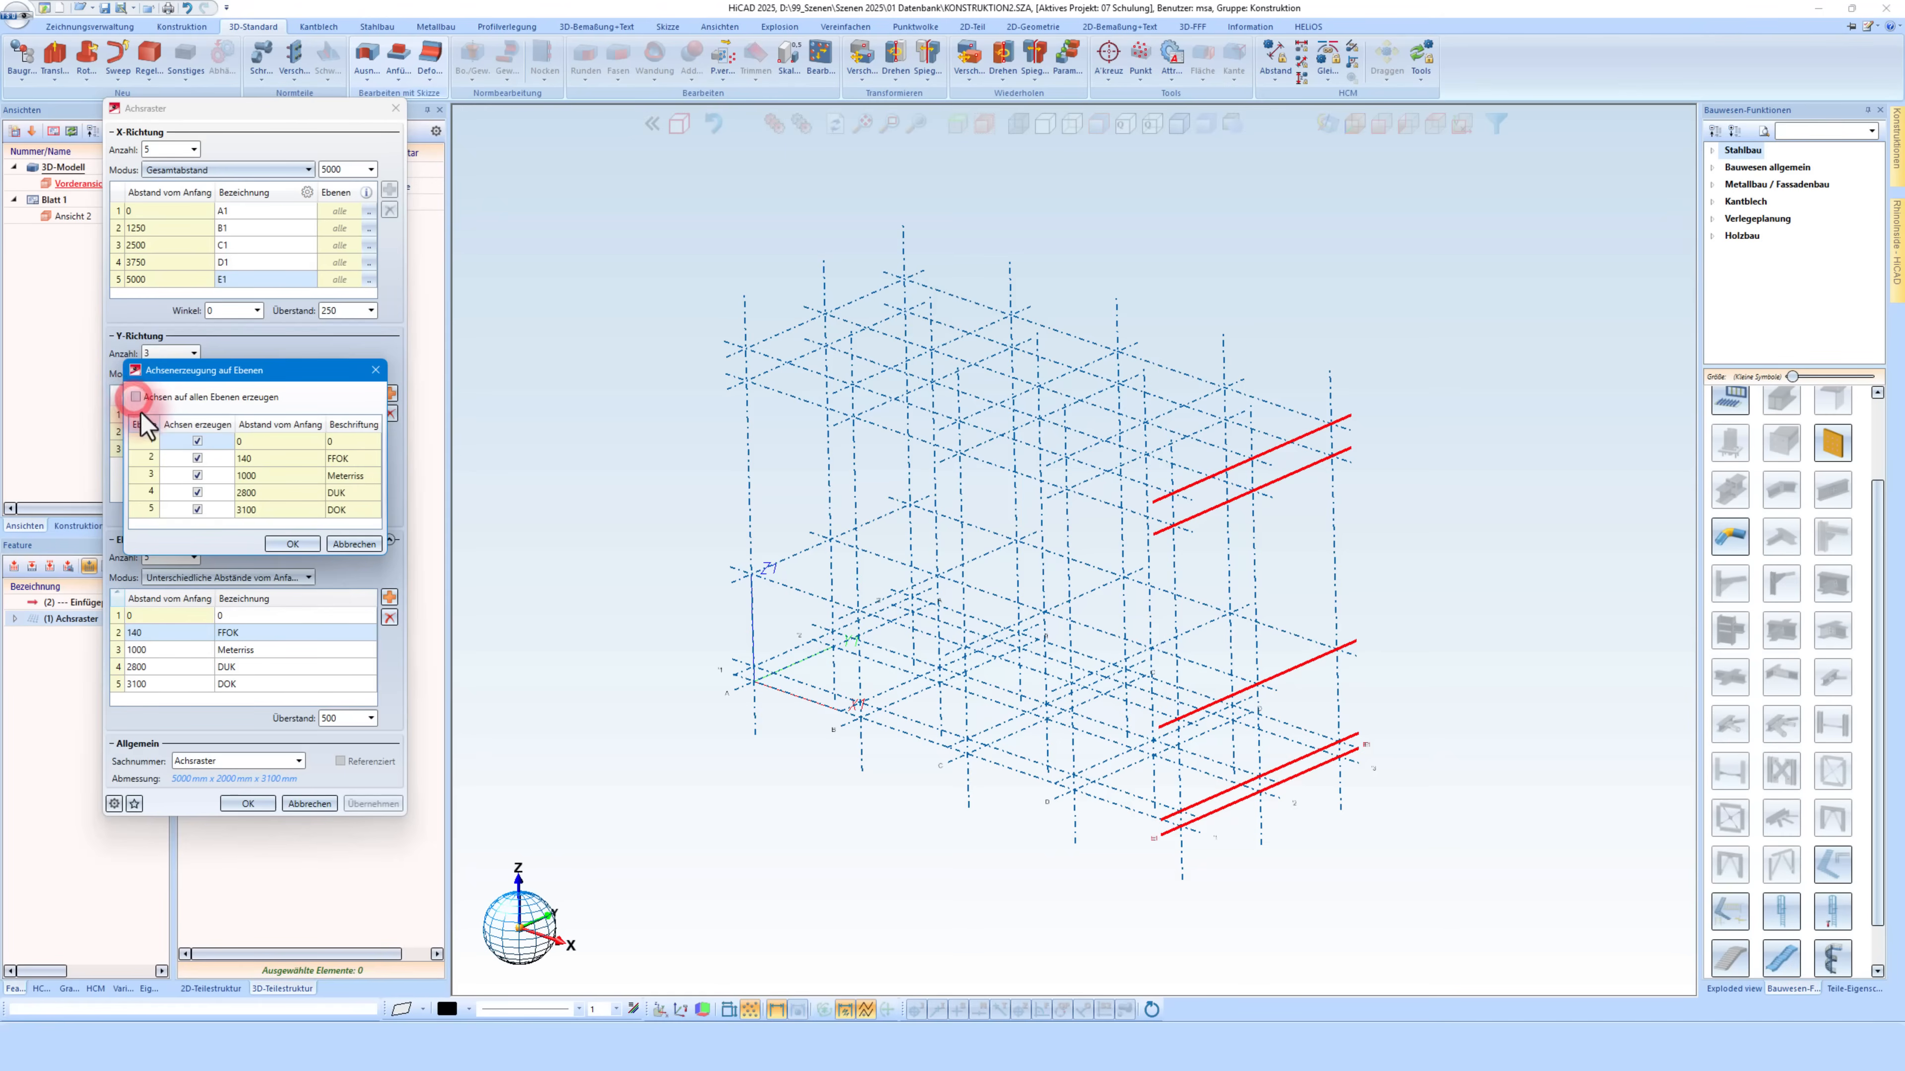
{"action": "left_click", "coordinate": [198, 510]}
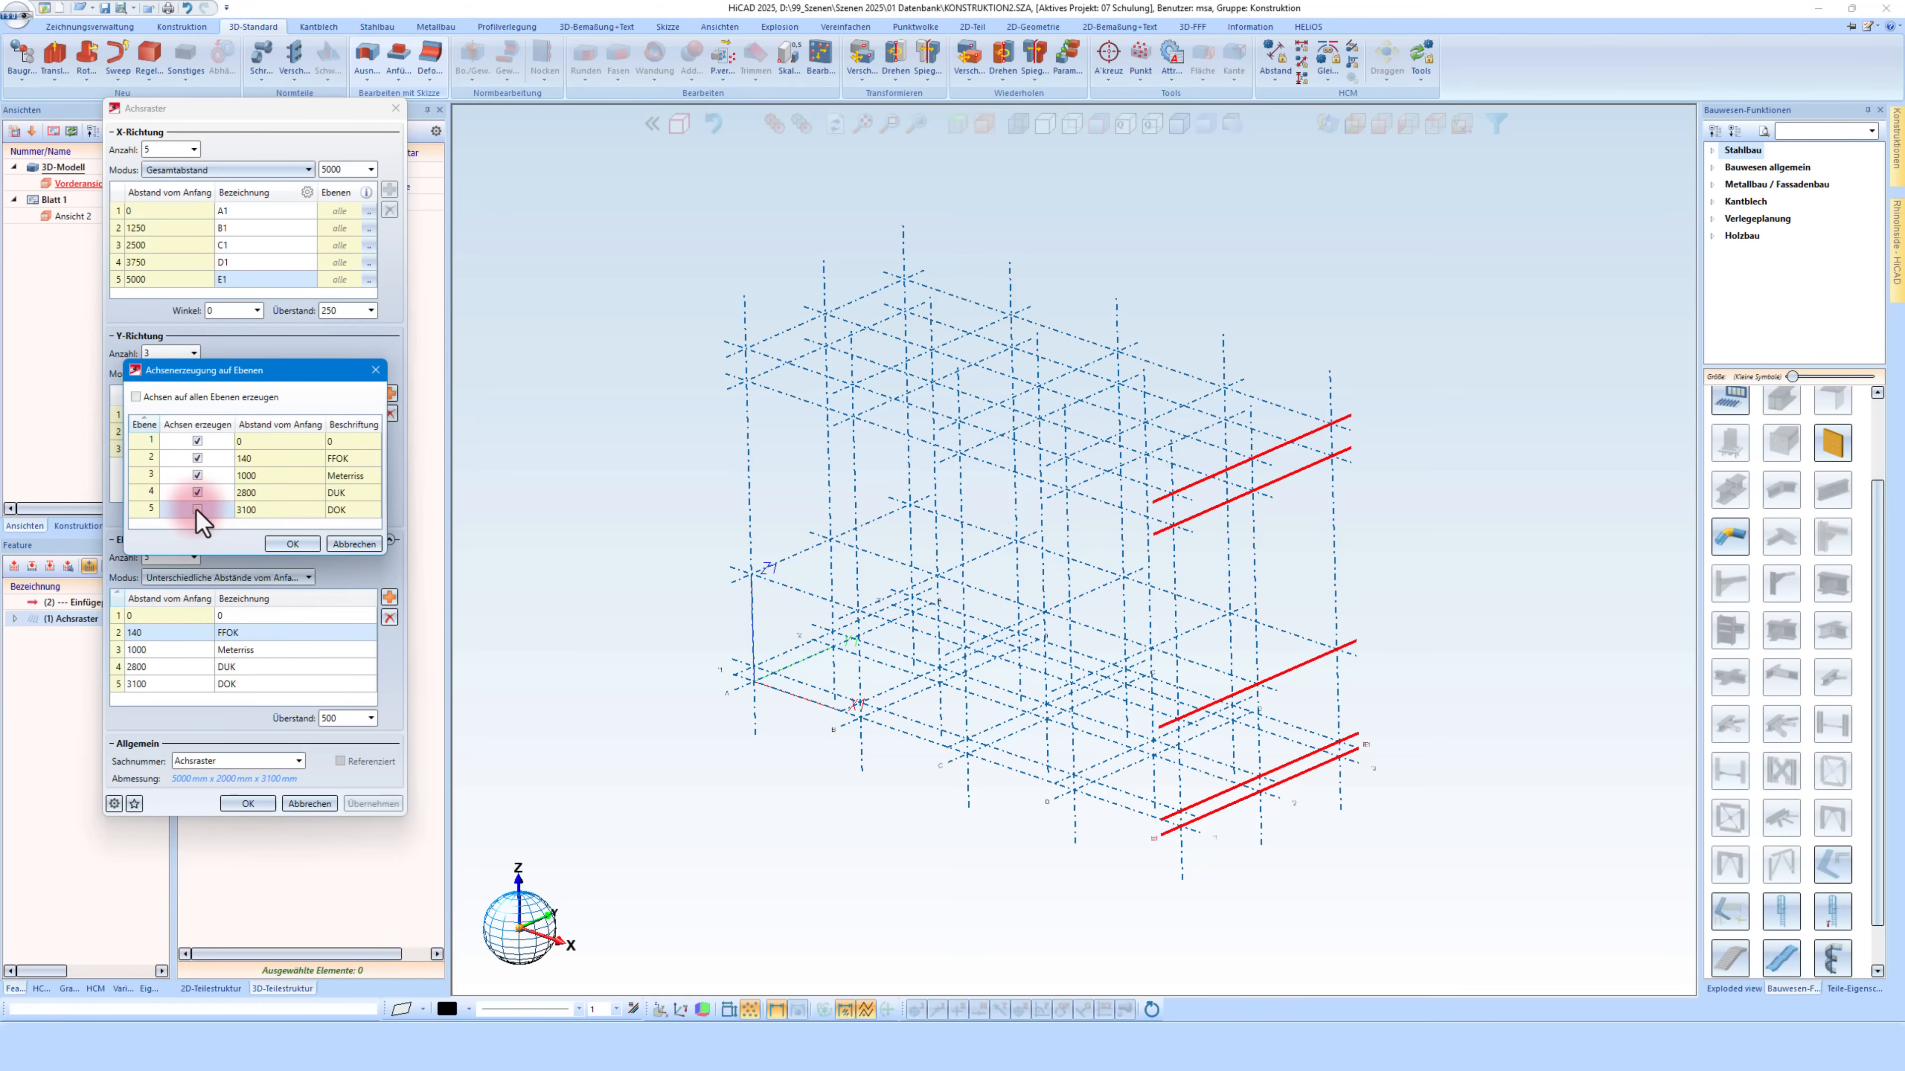
{"action": "left_click", "coordinate": [197, 492]}
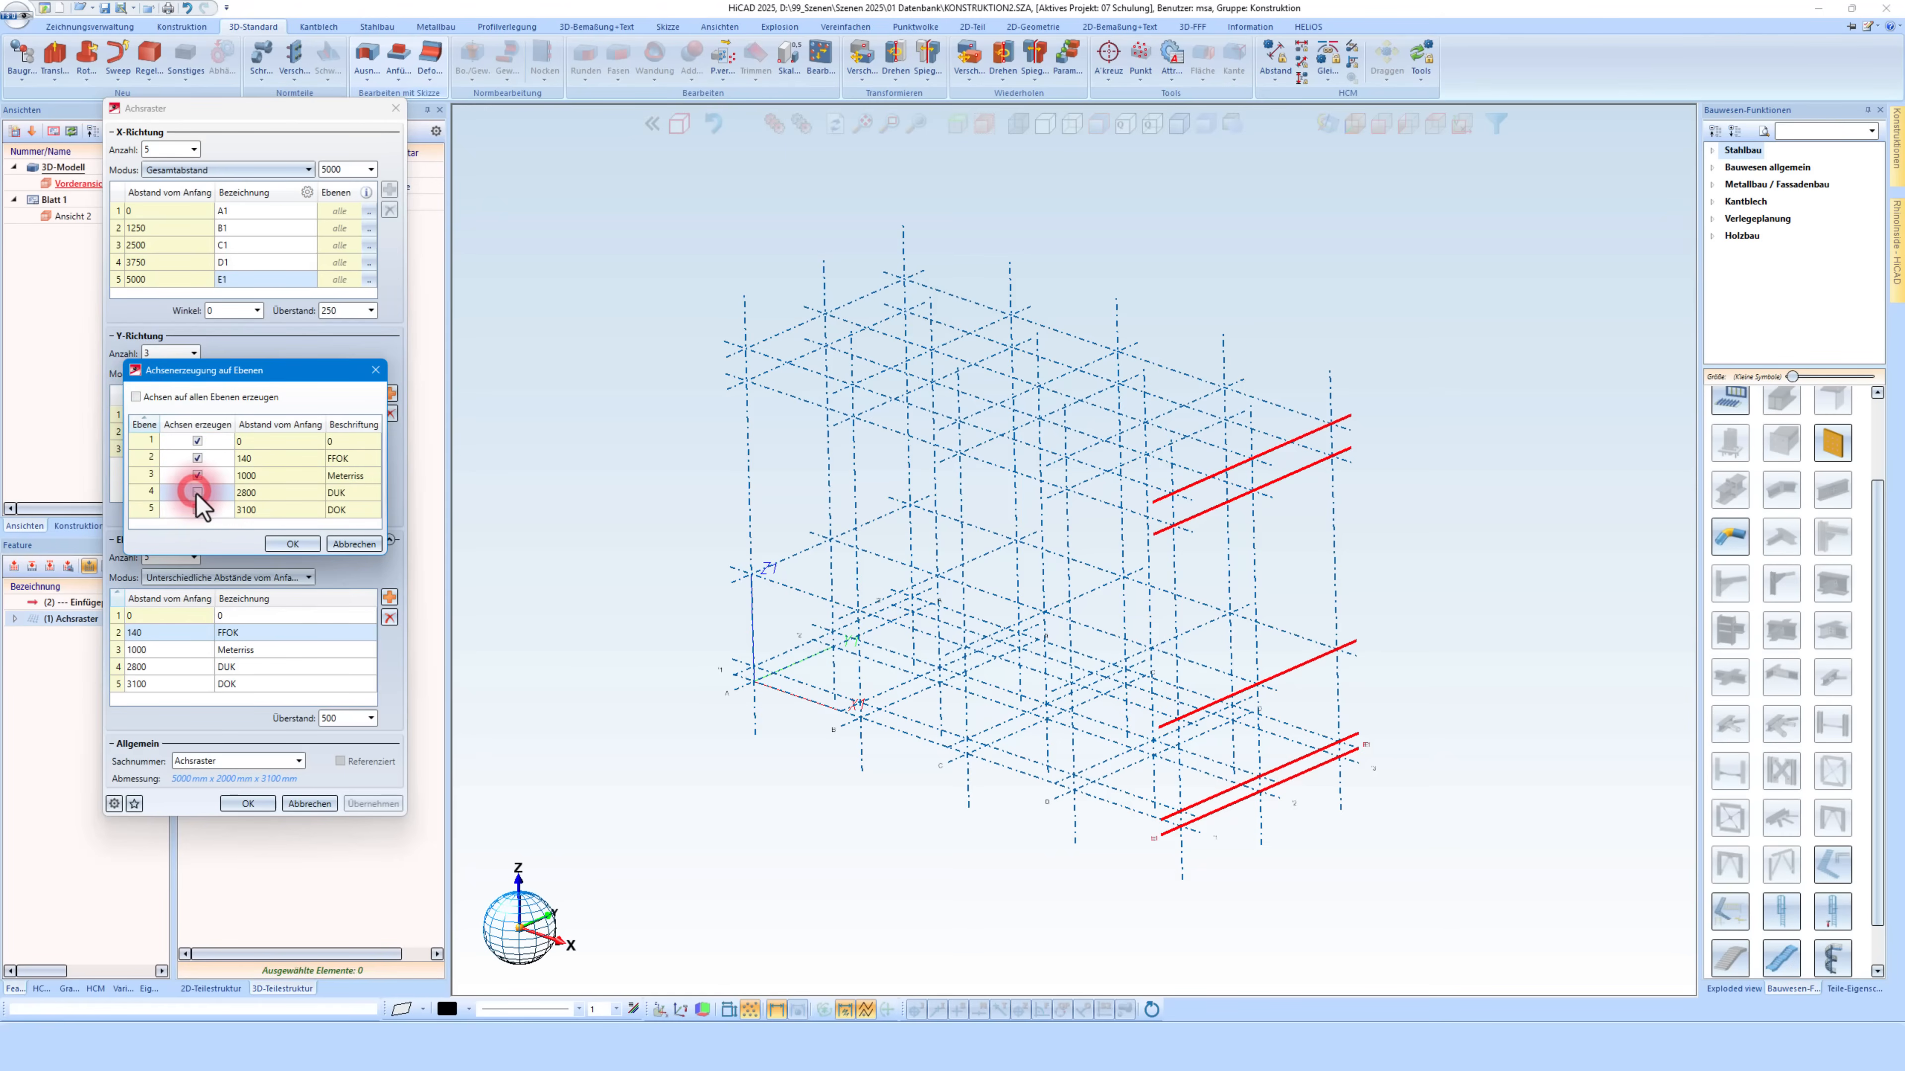
{"action": "left_click", "coordinate": [291, 544]}
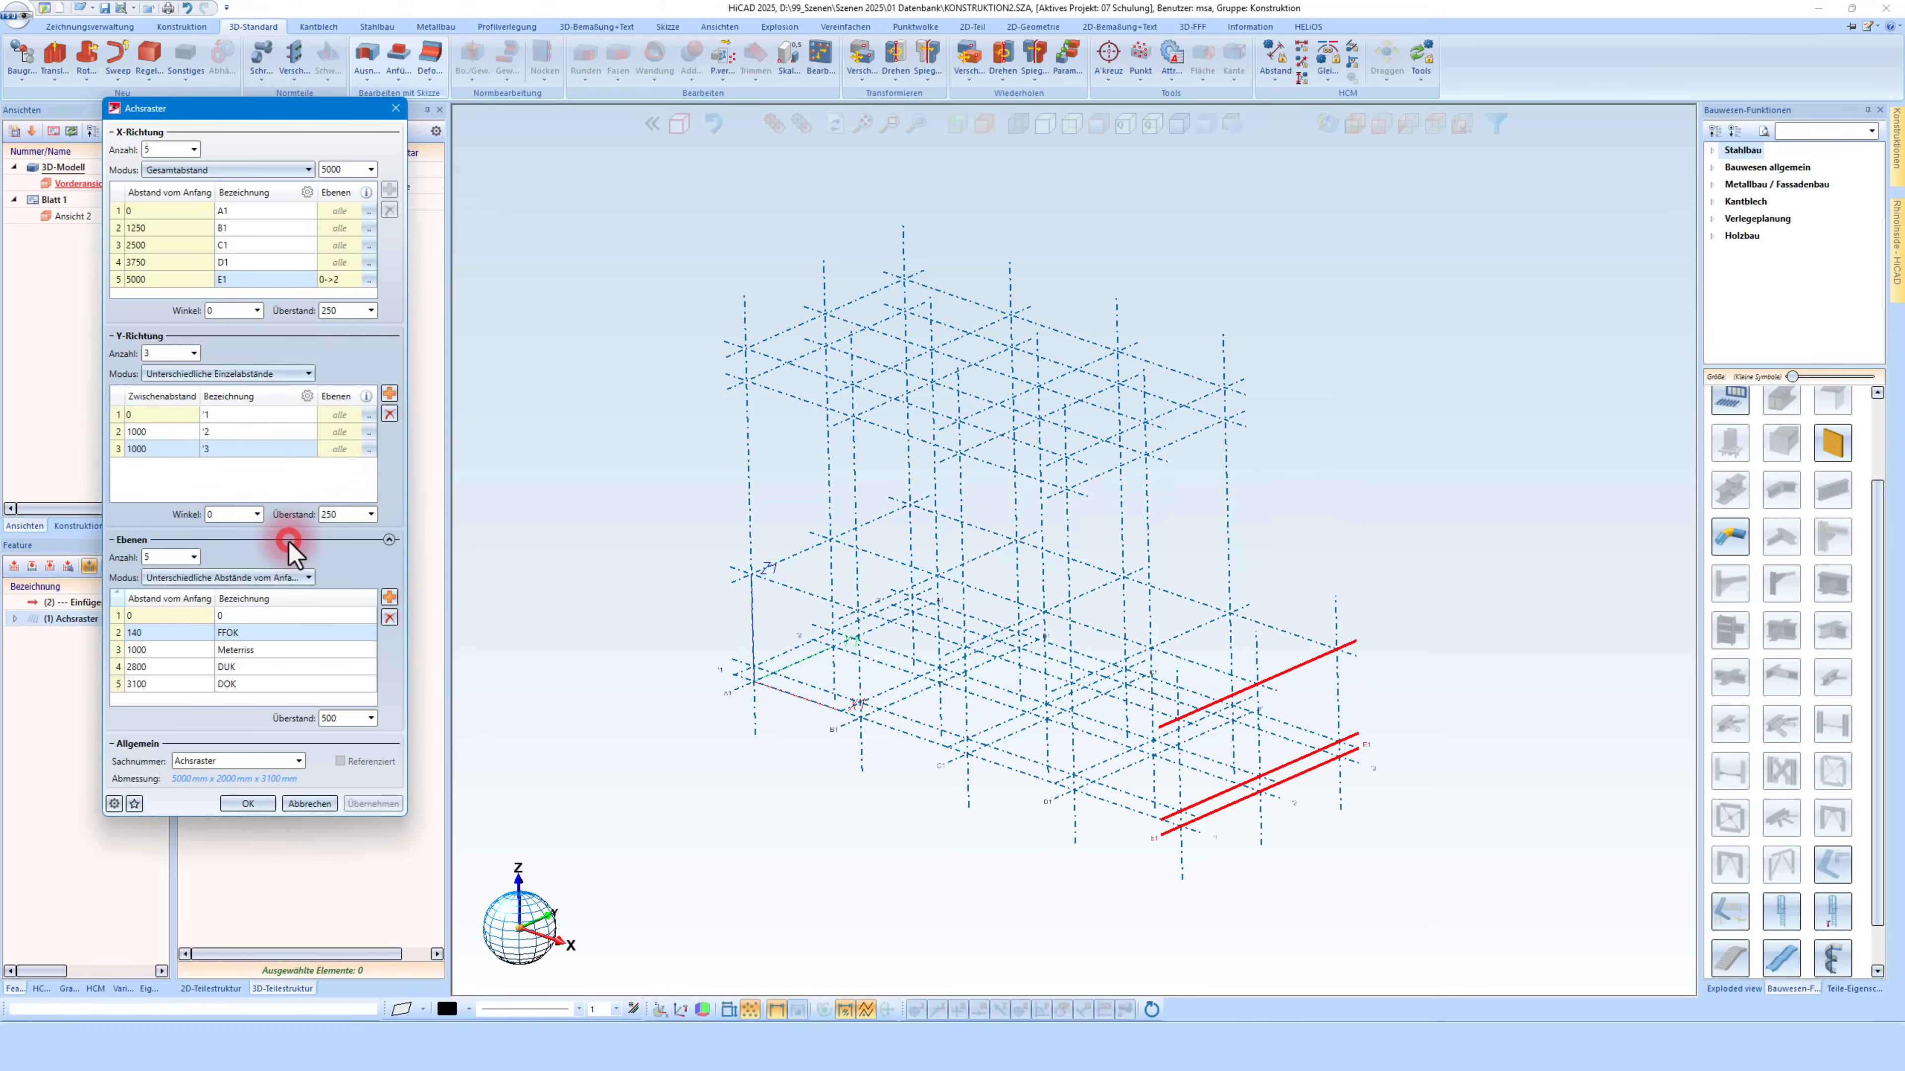
Stop generating X-direction axis D1 on all planes, exclude it from DUK and DOK, and apply the grid changes
{"action": "left_click", "coordinate": [368, 262]}
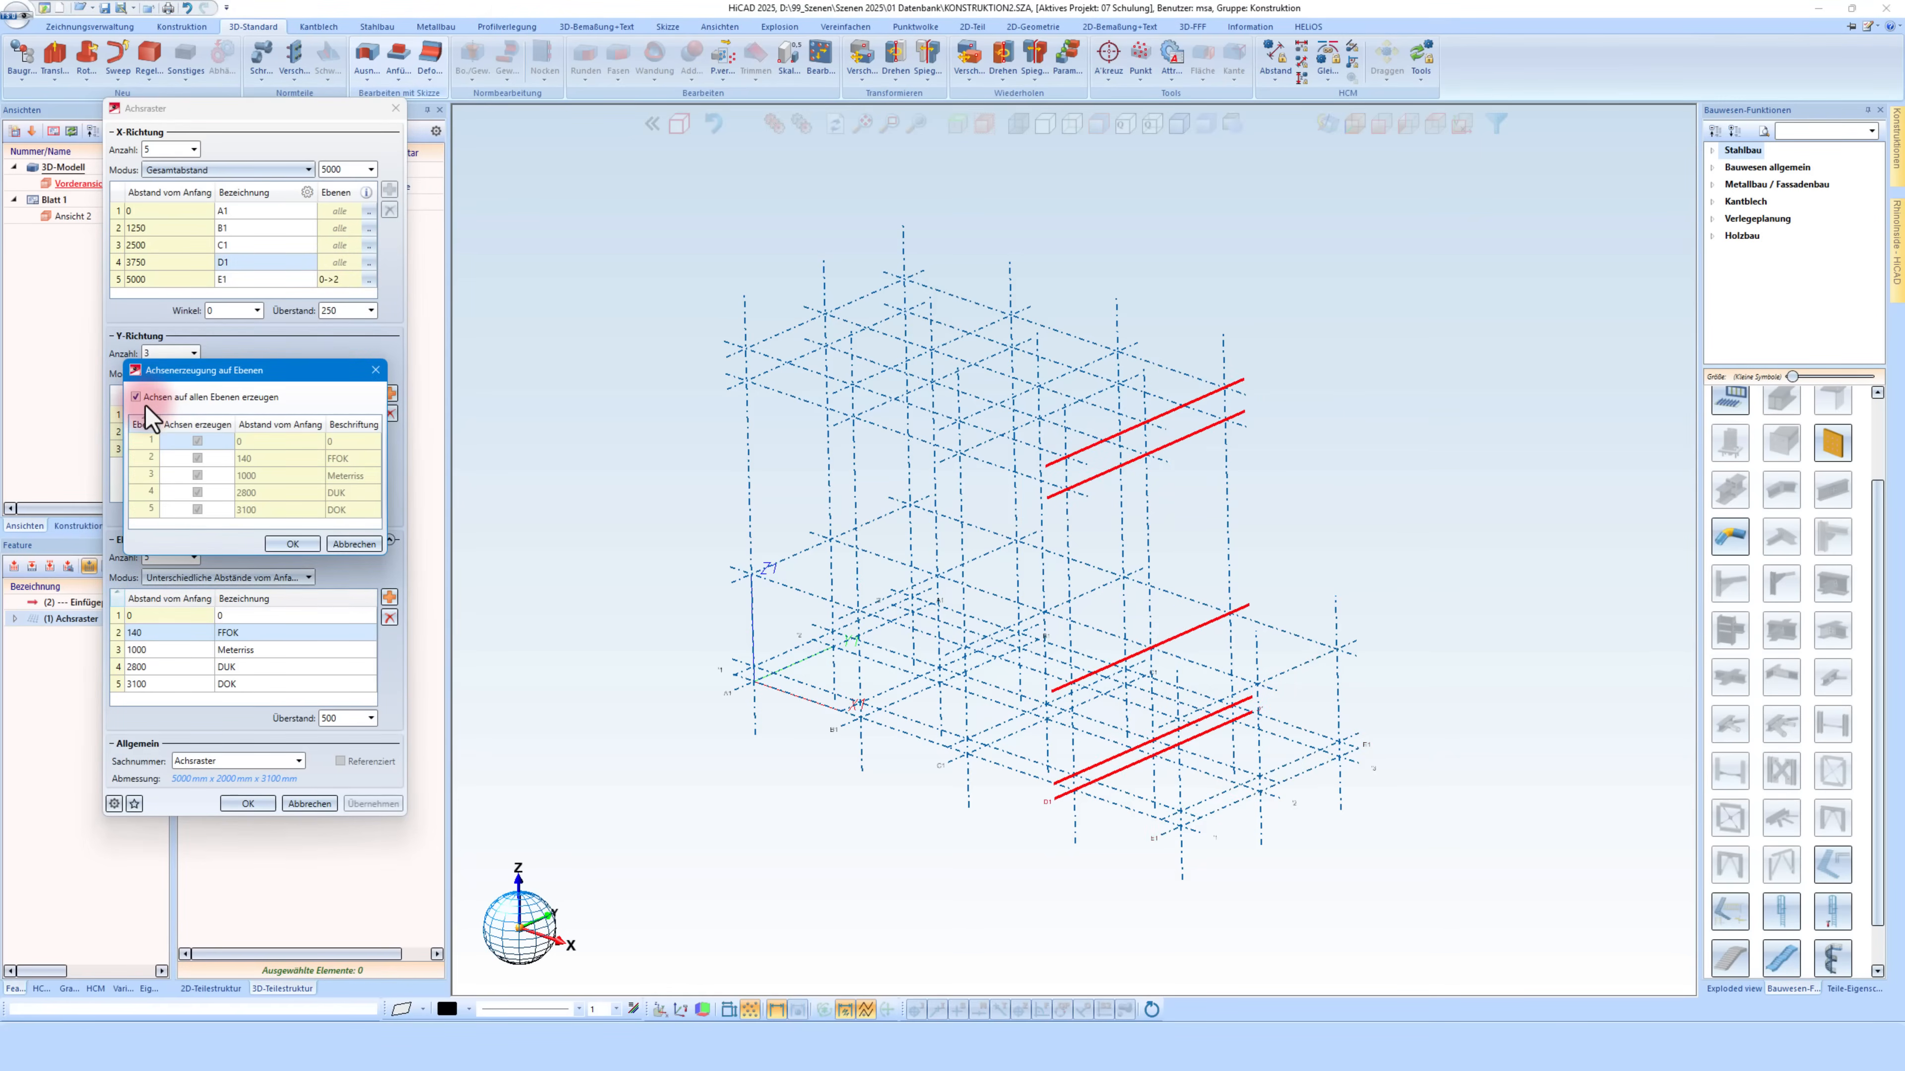
{"action": "left_click", "coordinate": [135, 396]}
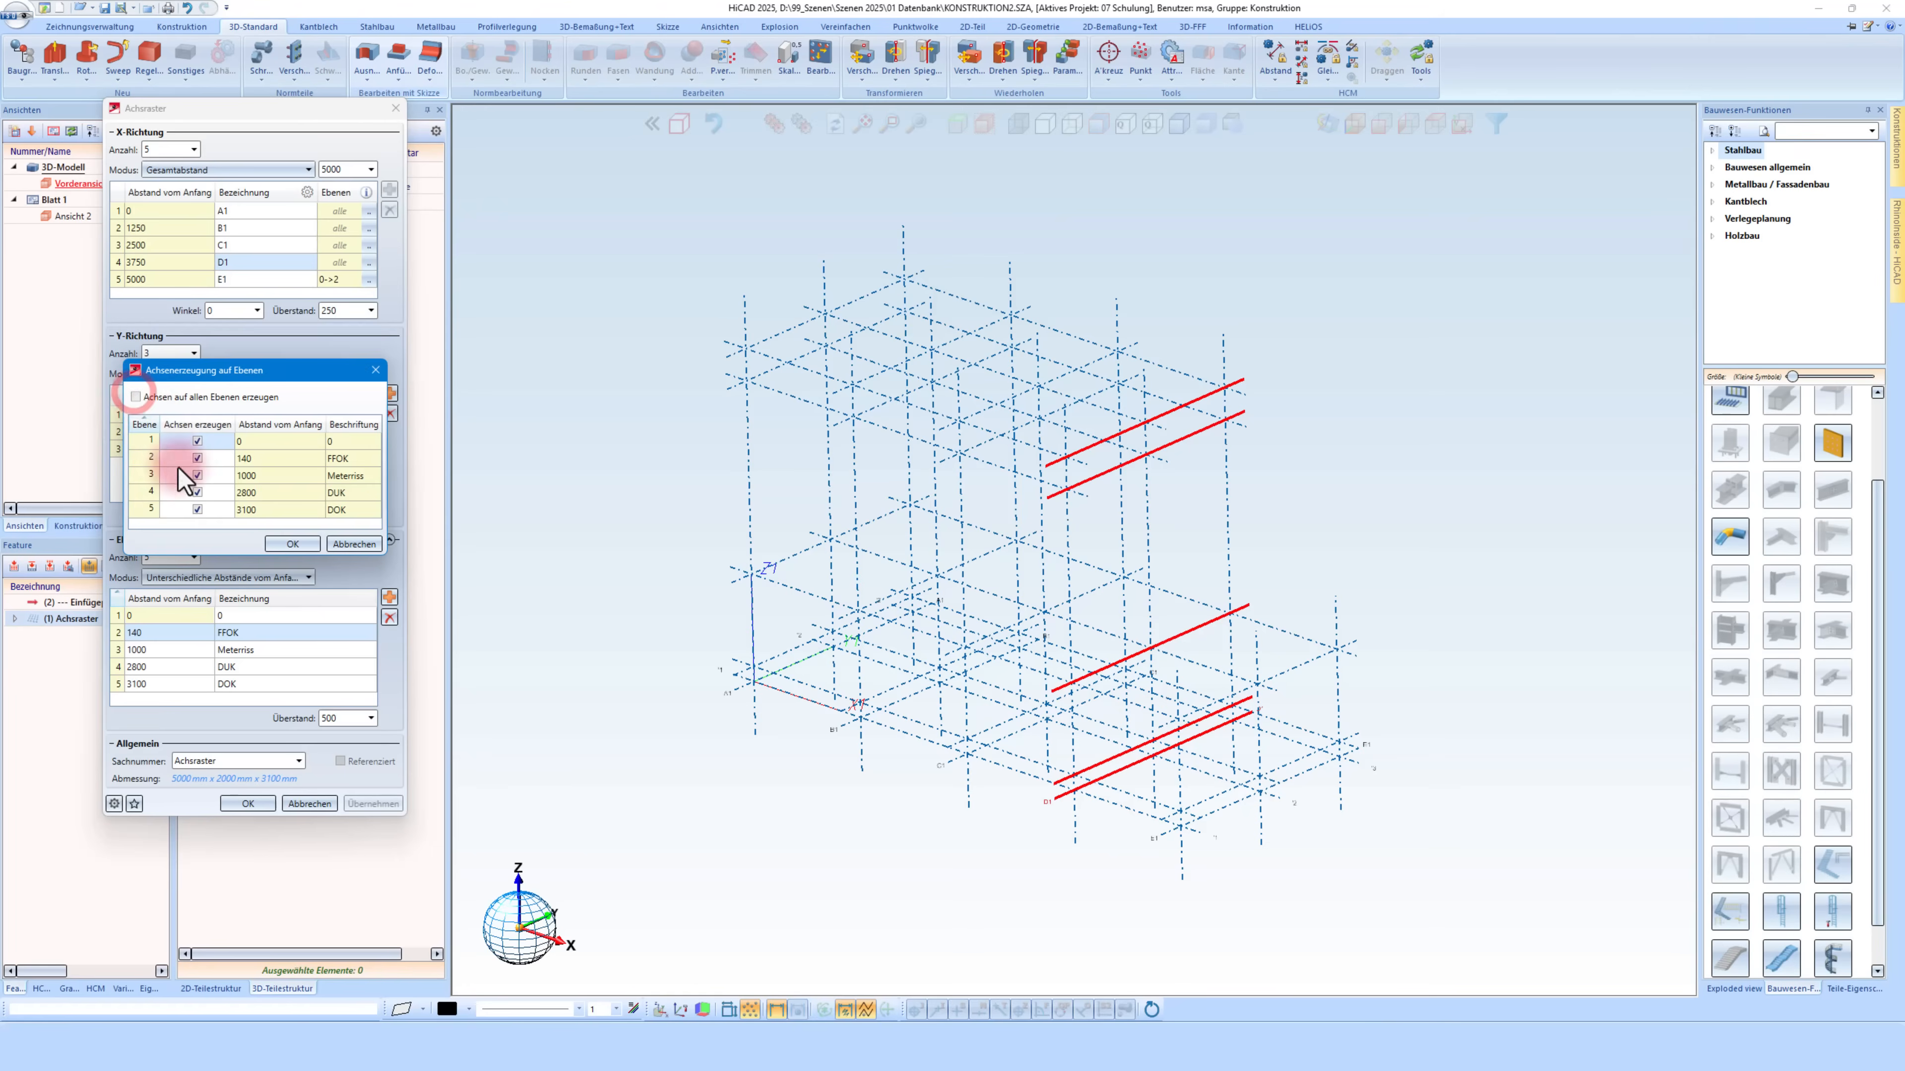
{"action": "left_click", "coordinate": [197, 492]}
{"action": "left_click", "coordinate": [197, 509]}
{"action": "left_click", "coordinate": [294, 543]}
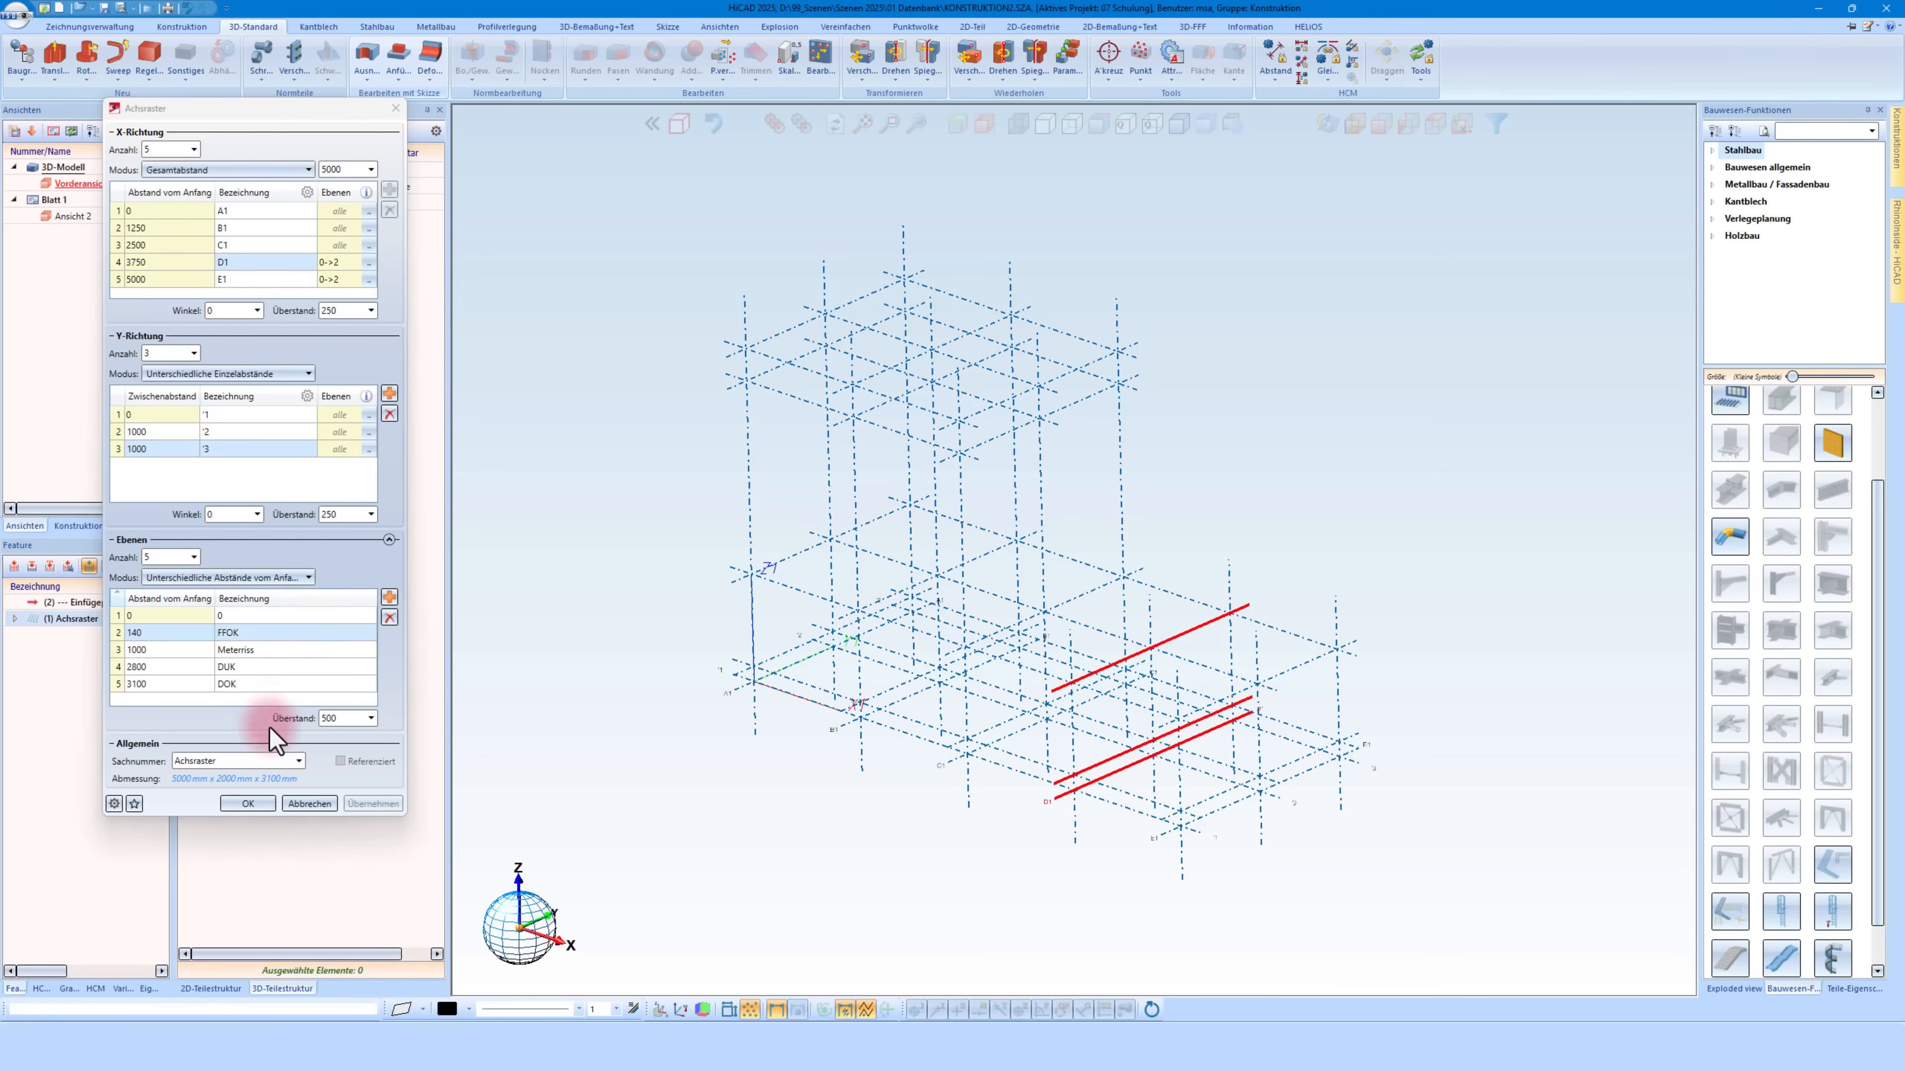
{"action": "left_click", "coordinate": [248, 802]}
{"action": "scroll", "coordinate": [692, 533], "scroll_direction": "down", "scroll_amount": 1}
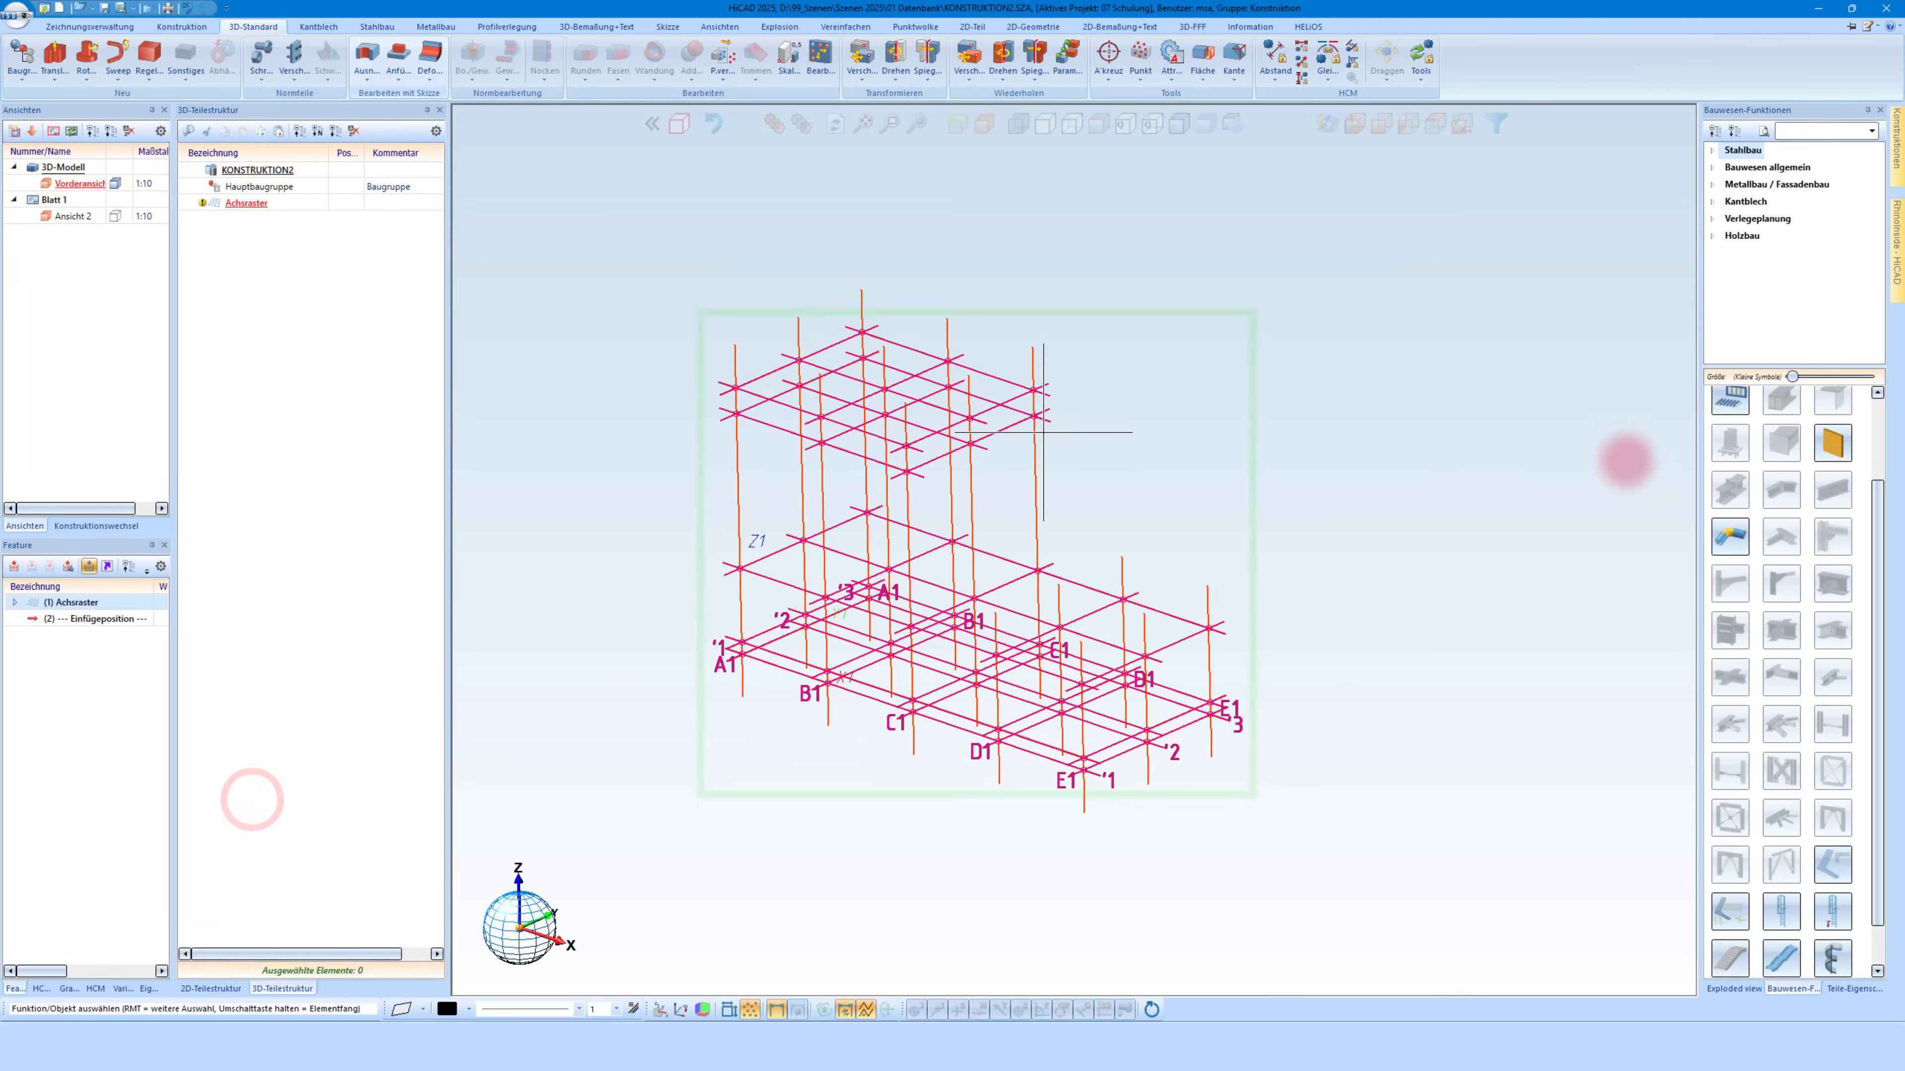
Generate side, top and engineering axonometric views of the axis grid in addition to the front view
{"action": "left_click", "coordinate": [1654, 455]}
{"action": "scroll", "coordinate": [1100, 608], "scroll_direction": "up", "scroll_amount": 1}
{"action": "scroll", "coordinate": [915, 672], "scroll_direction": "up", "scroll_amount": 1}
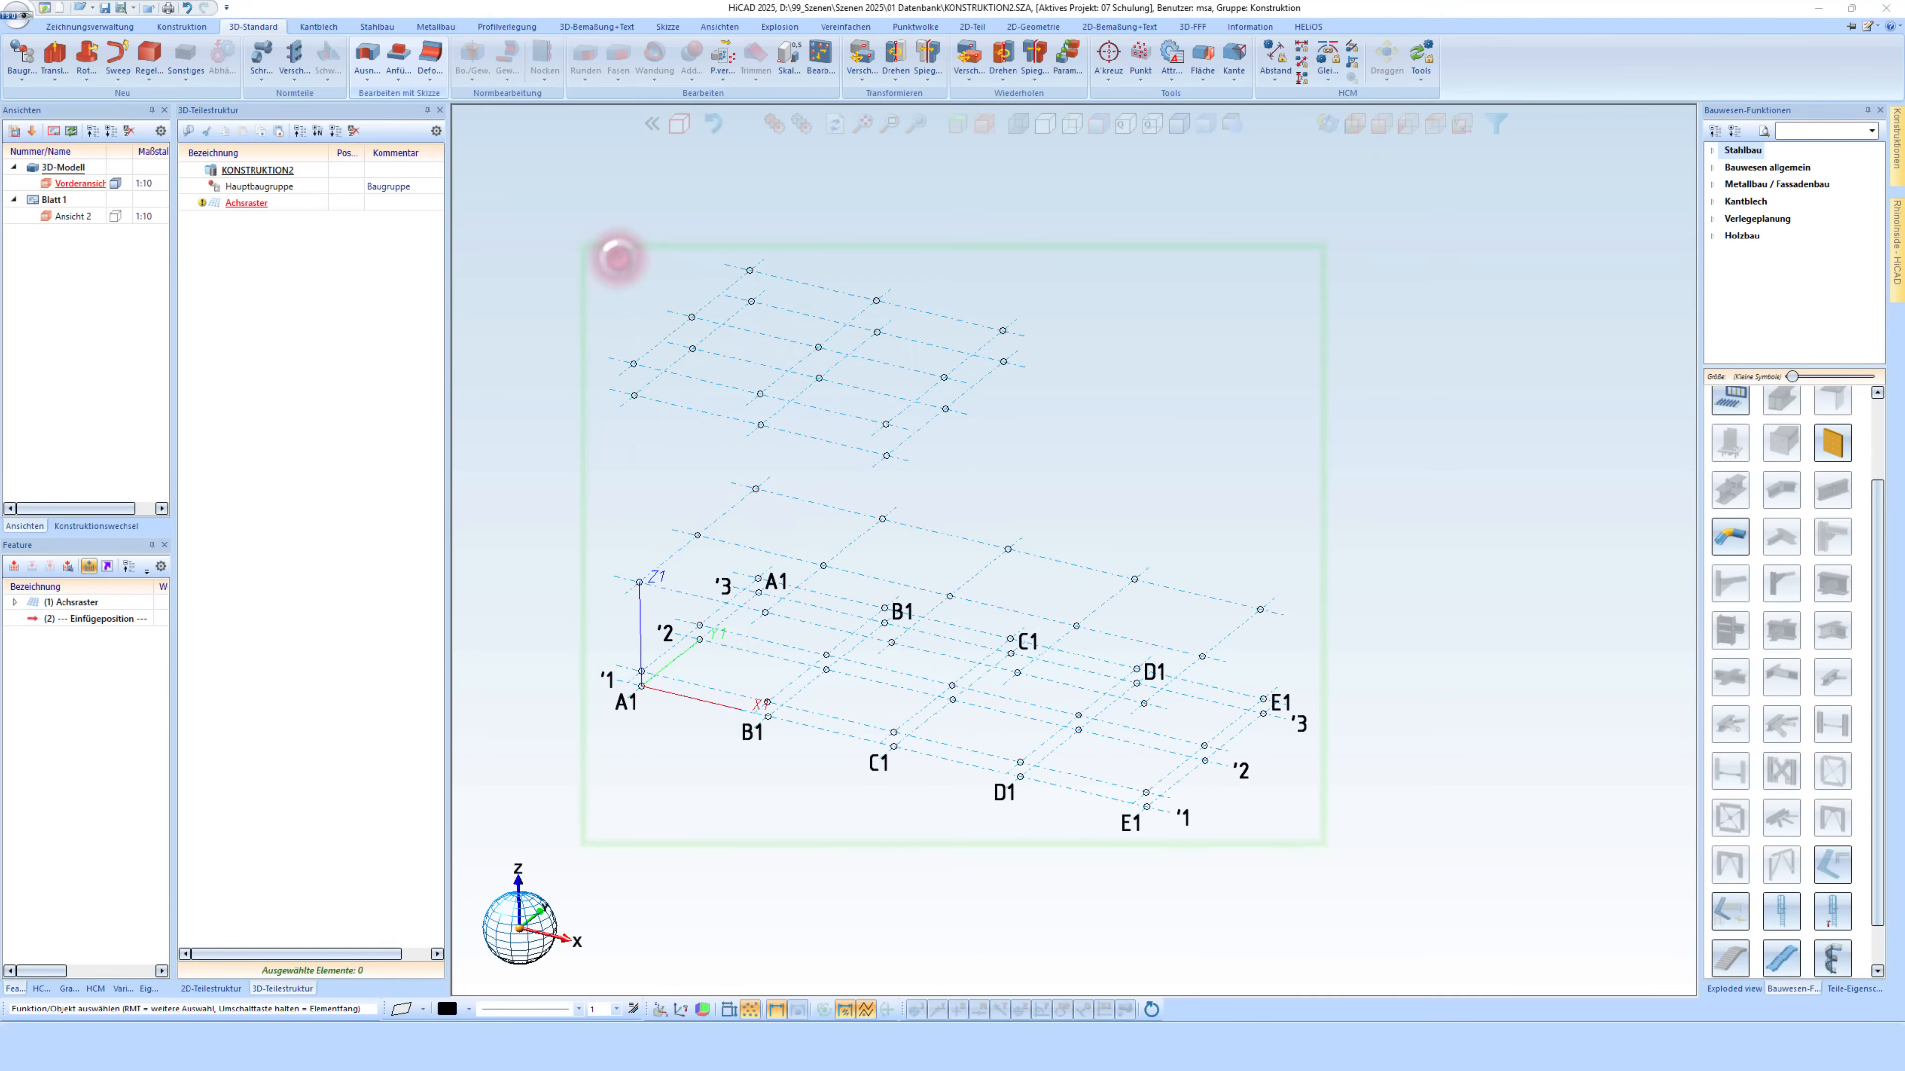
{"action": "right_click", "coordinate": [617, 259]}
{"action": "left_click", "coordinate": [806, 308]}
{"action": "left_click", "coordinate": [853, 315]}
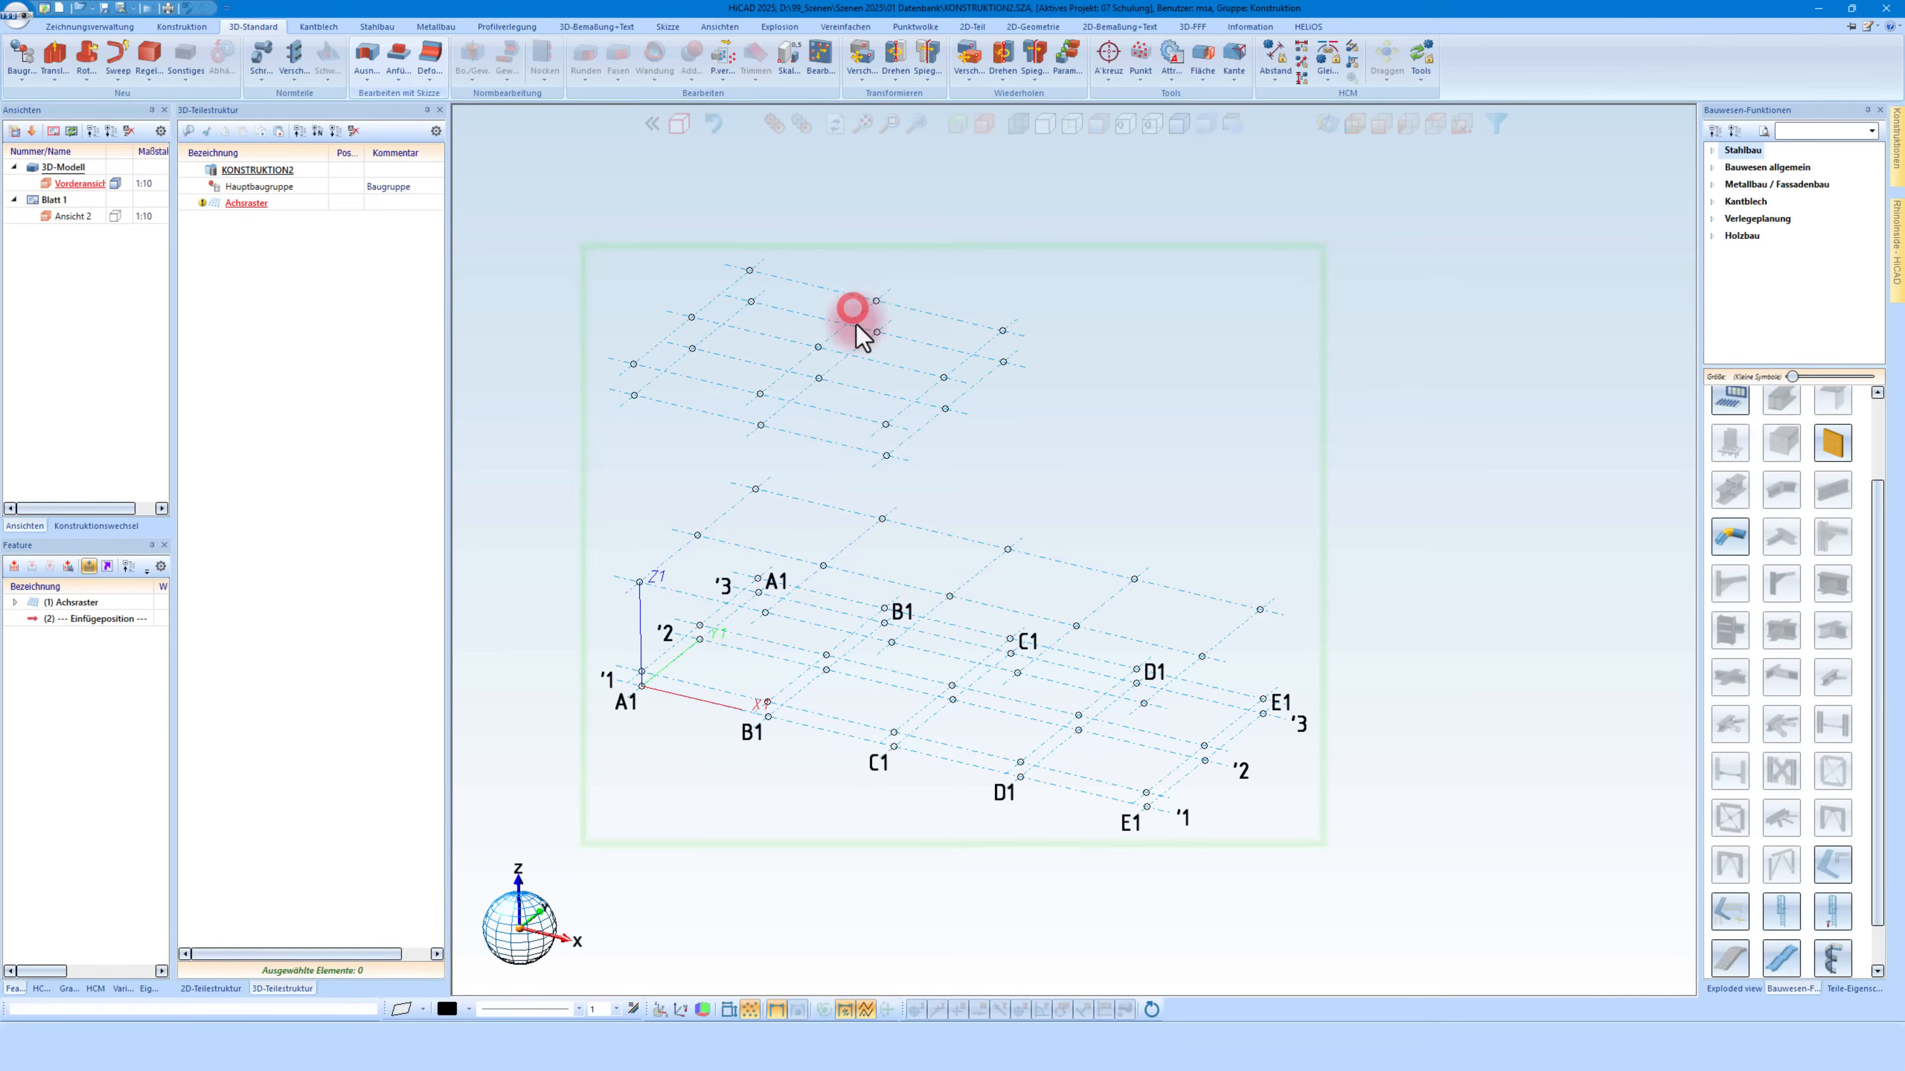
{"action": "left_click", "coordinate": [908, 550]}
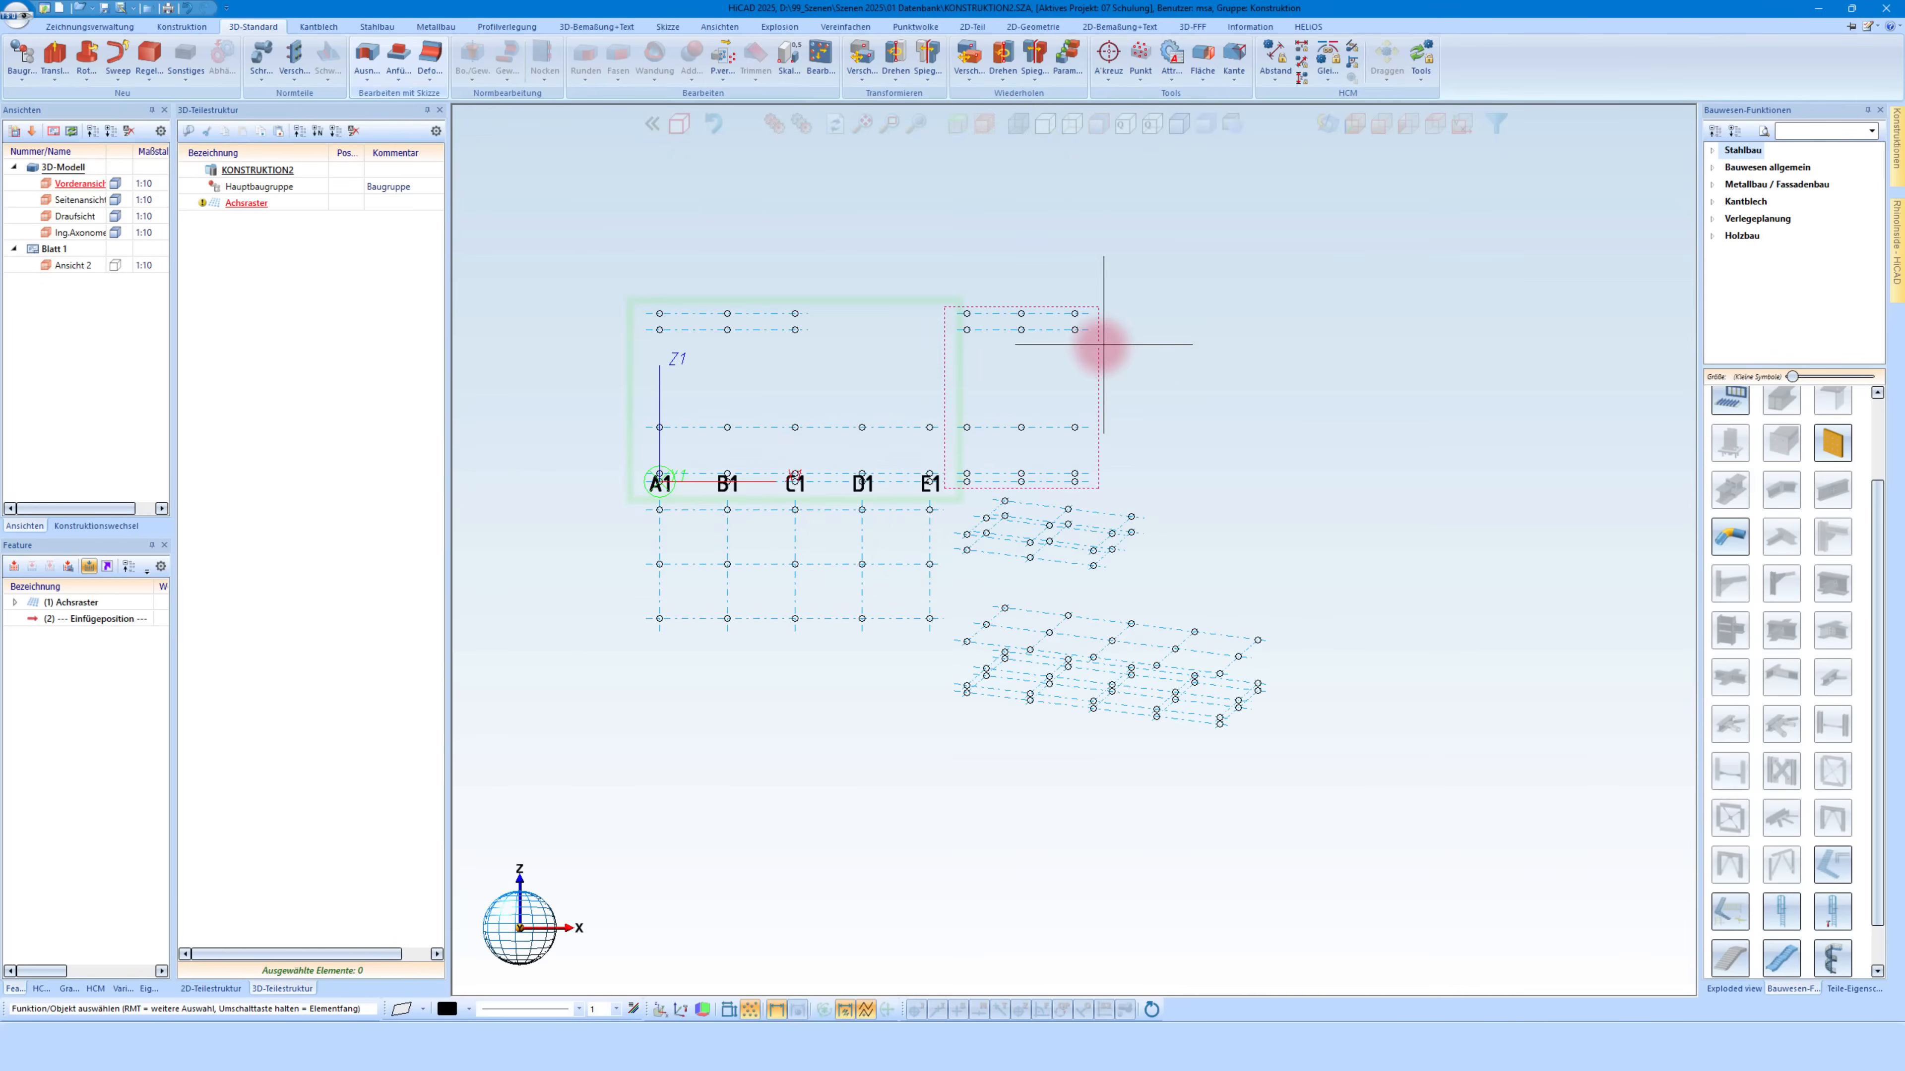
Move the side, top and axonometric views apart so they are laid out clear of one another and the front view
{"action": "left_click", "coordinate": [1099, 342]}
{"action": "left_click", "coordinate": [1263, 613]}
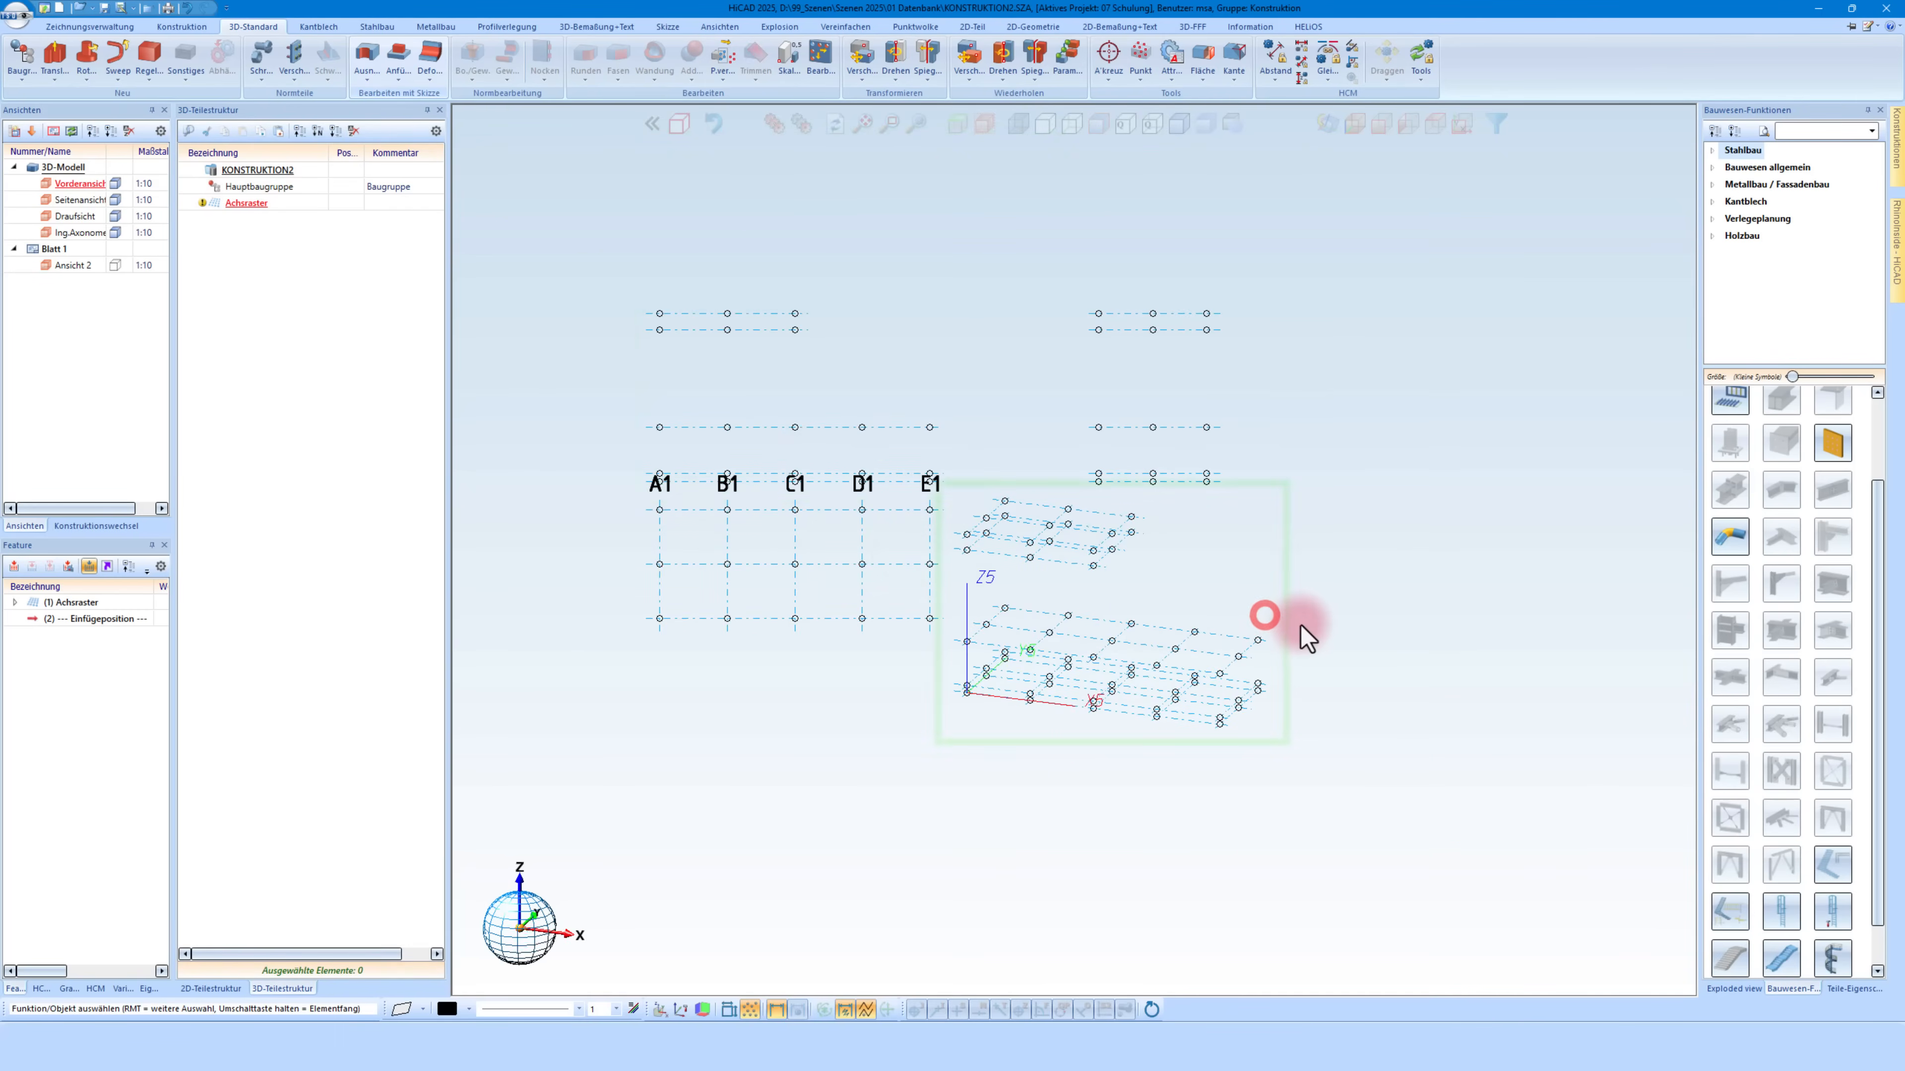
{"action": "scroll", "coordinate": [1303, 624], "scroll_direction": "up", "scroll_amount": 5}
{"action": "scroll", "coordinate": [1313, 596], "scroll_direction": "down", "scroll_amount": 6}
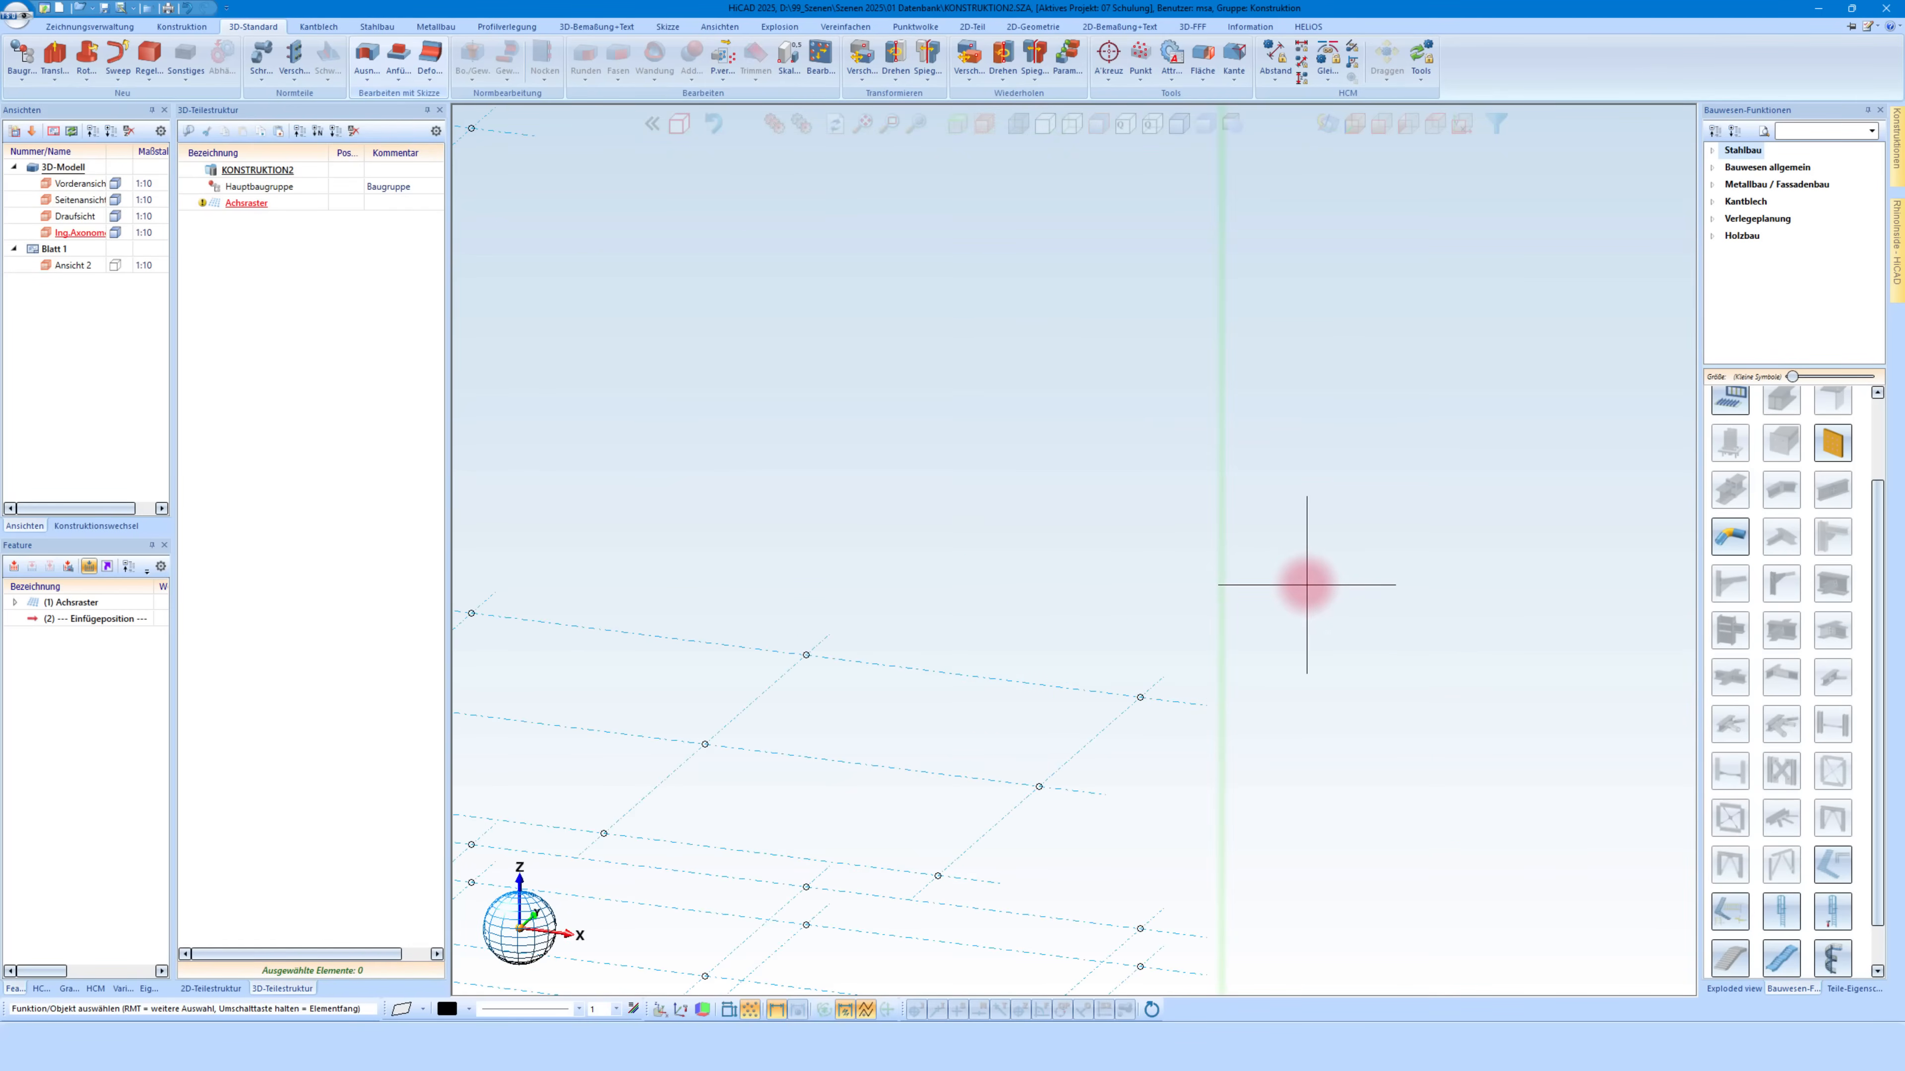
{"action": "left_click_drag", "start_coordinate": [1423, 570], "coordinate": [1603, 672]}
{"action": "left_click_drag", "start_coordinate": [1128, 581], "coordinate": [1128, 684]}
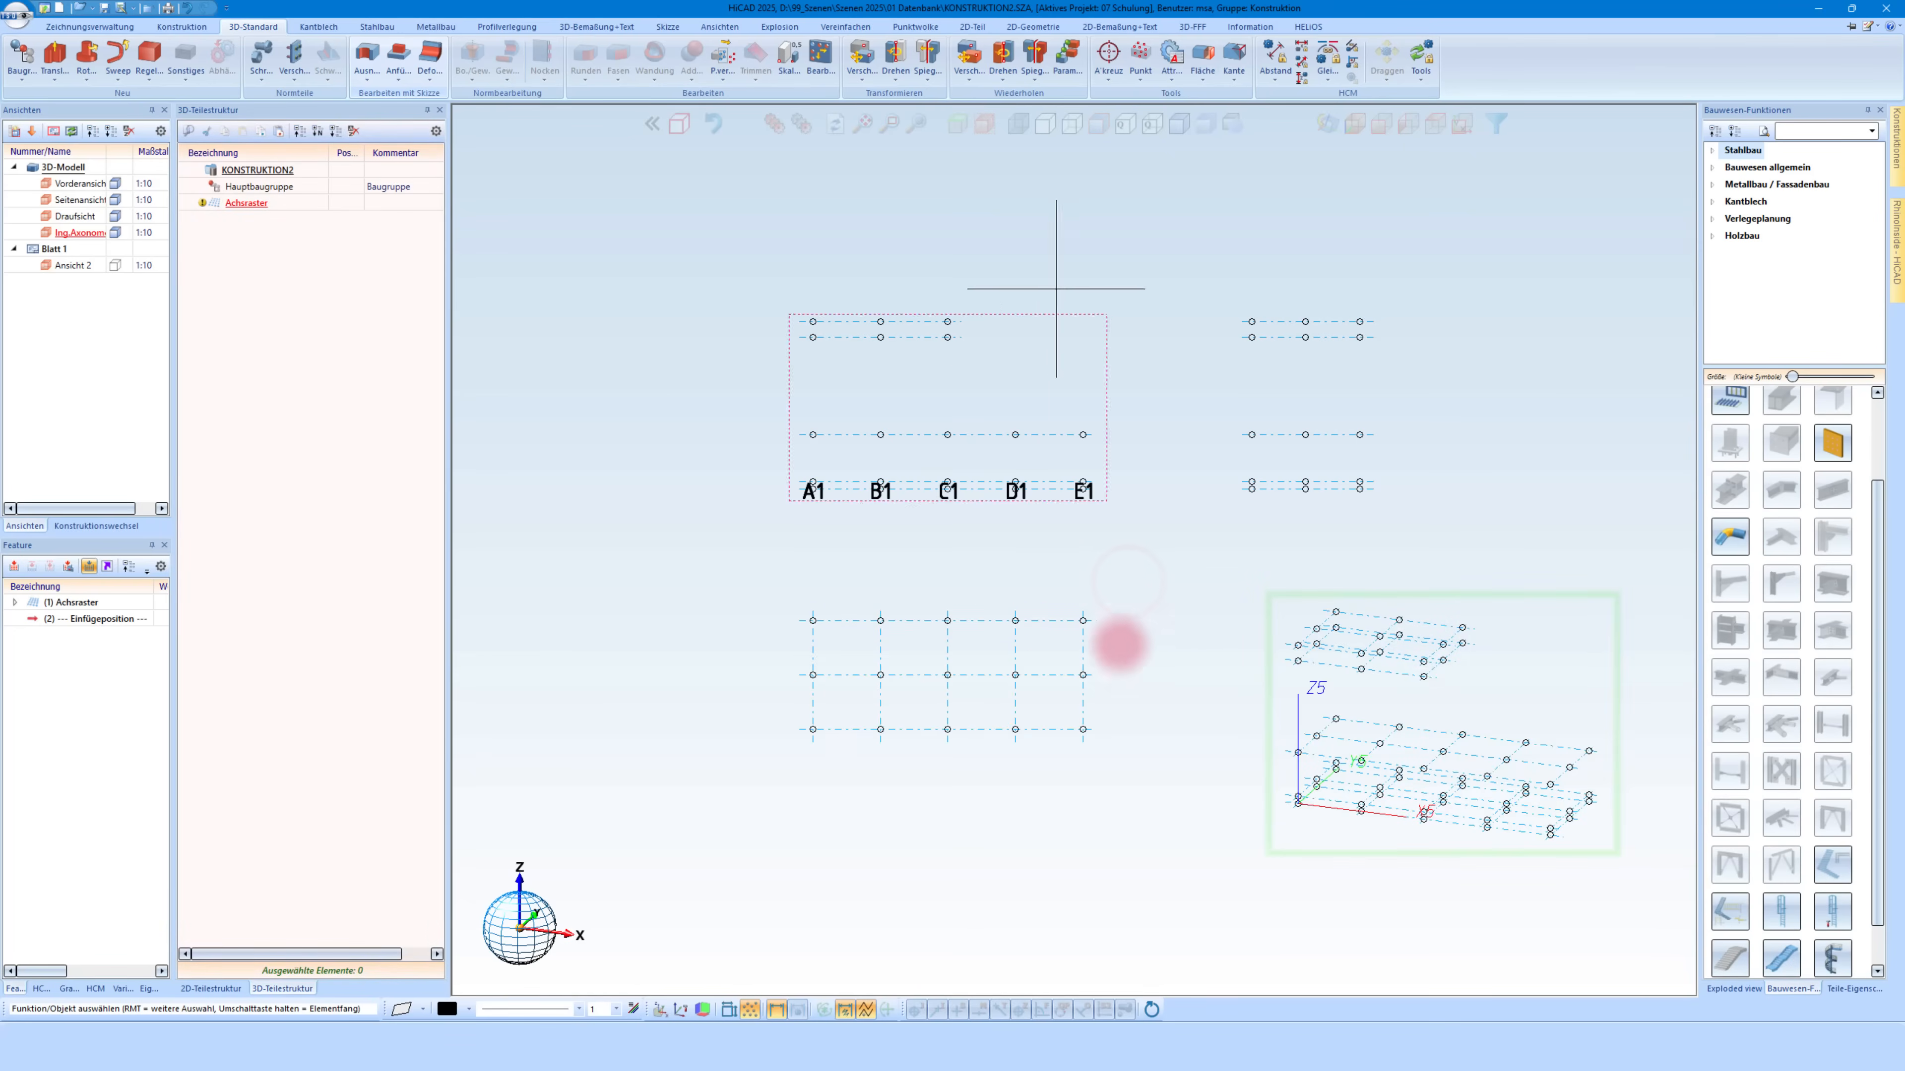
{"action": "left_click", "coordinate": [1089, 568]}
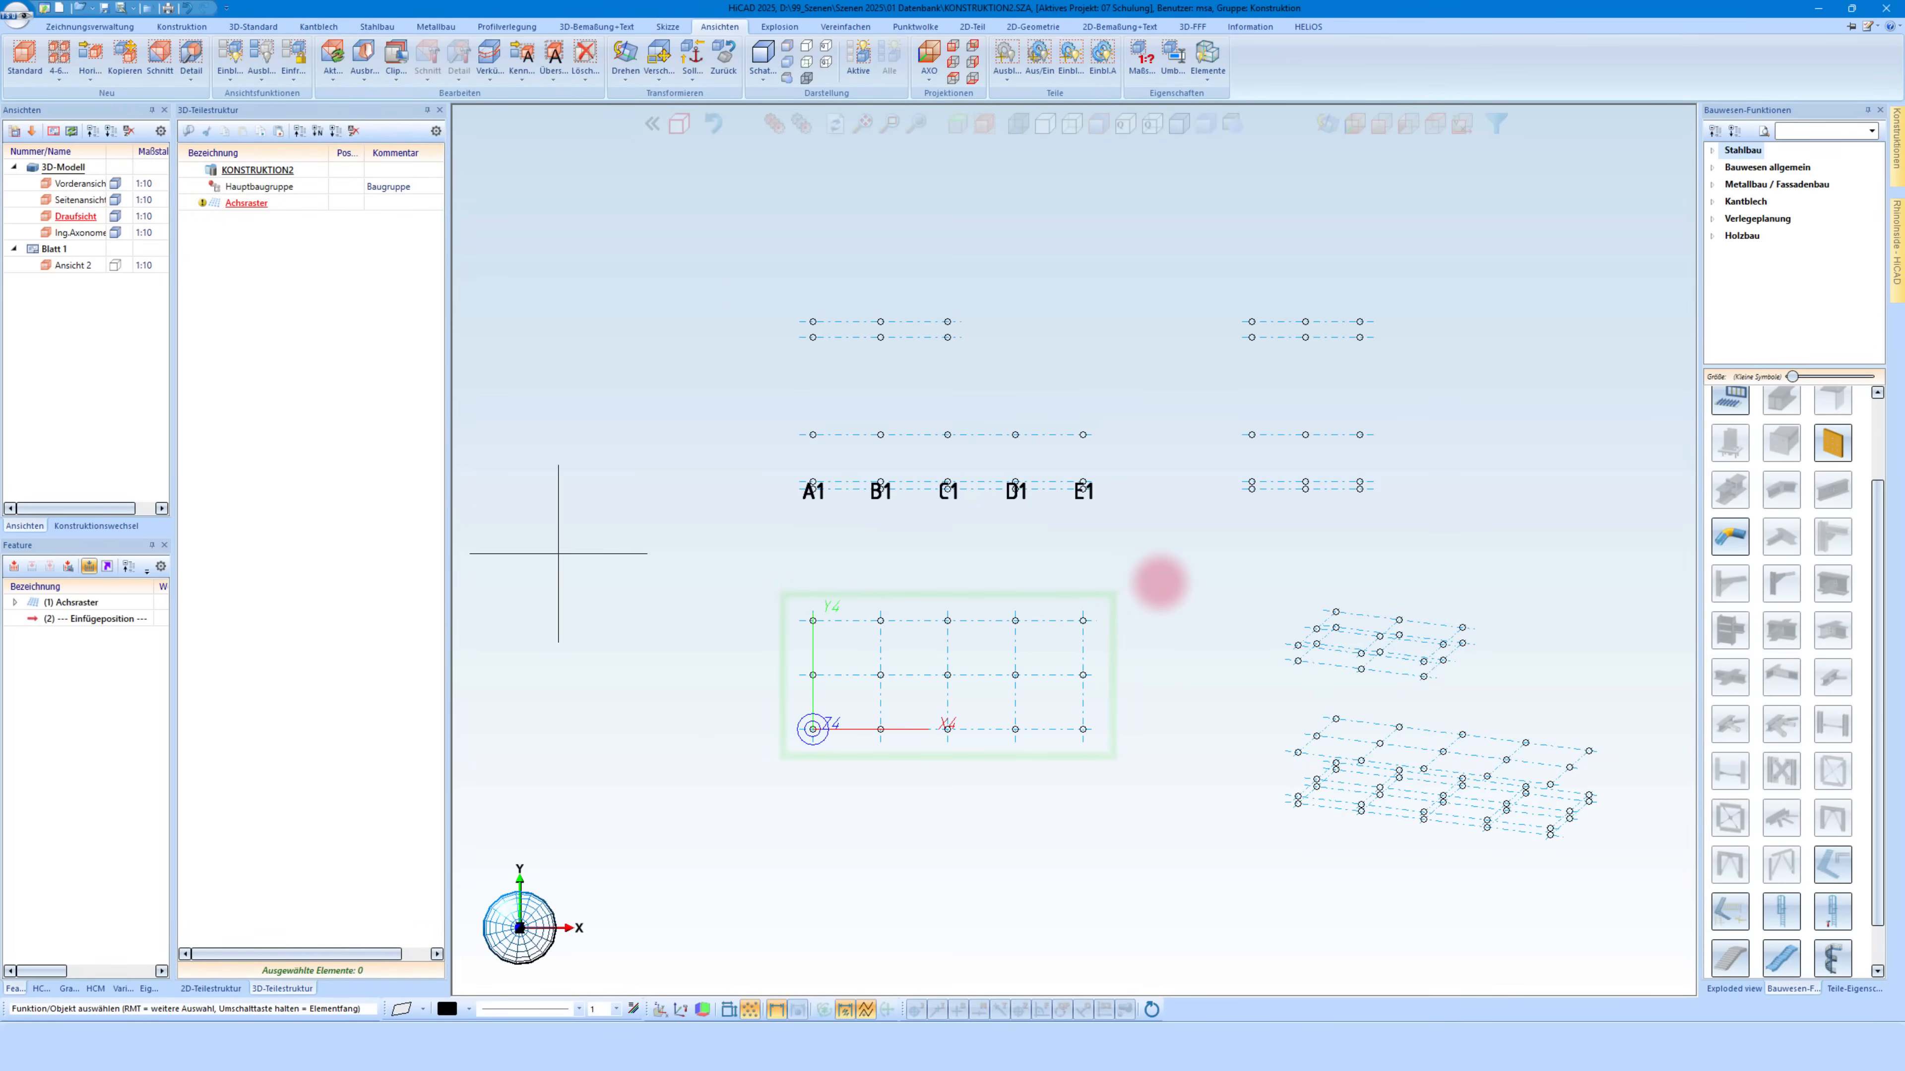
Open the view-specific plane visibility settings for the axis grid in the axonometric view
{"action": "right_click", "coordinate": [1346, 631]}
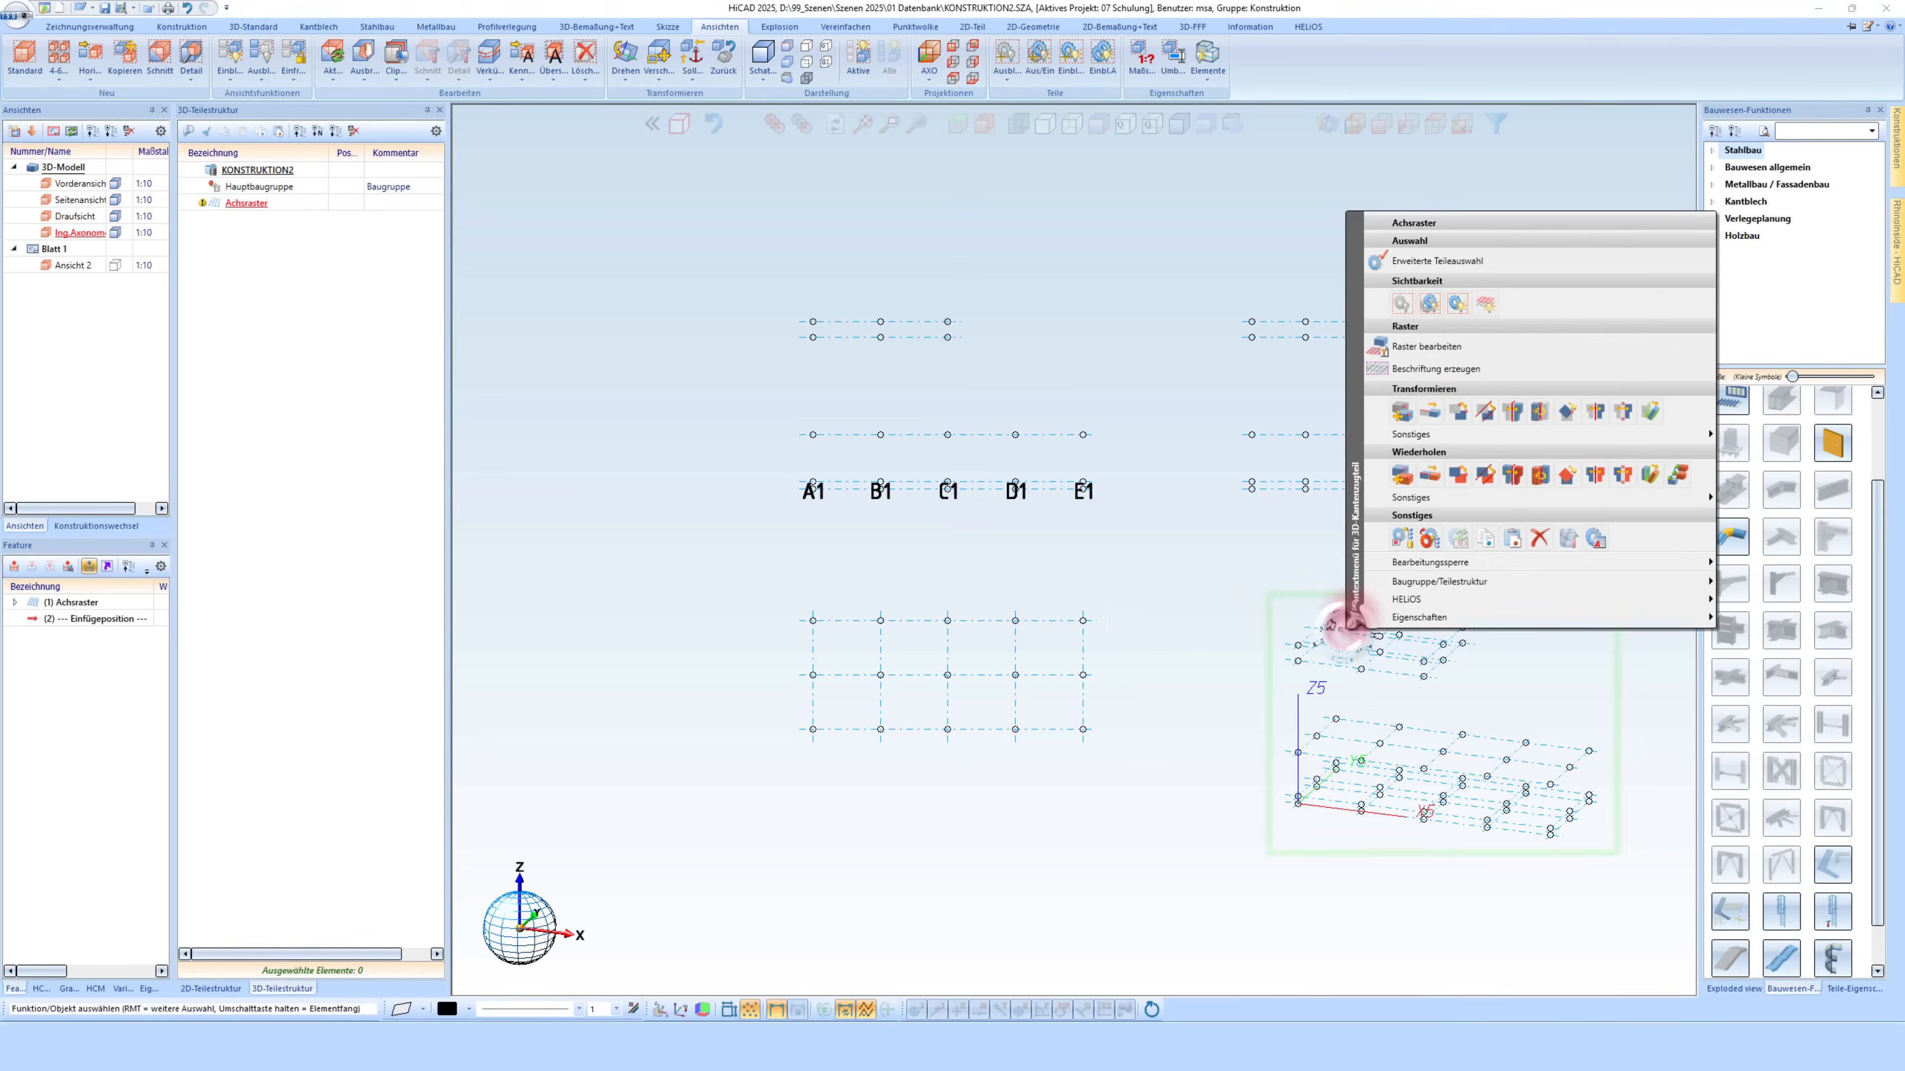
{"action": "left_click", "coordinate": [1485, 304]}
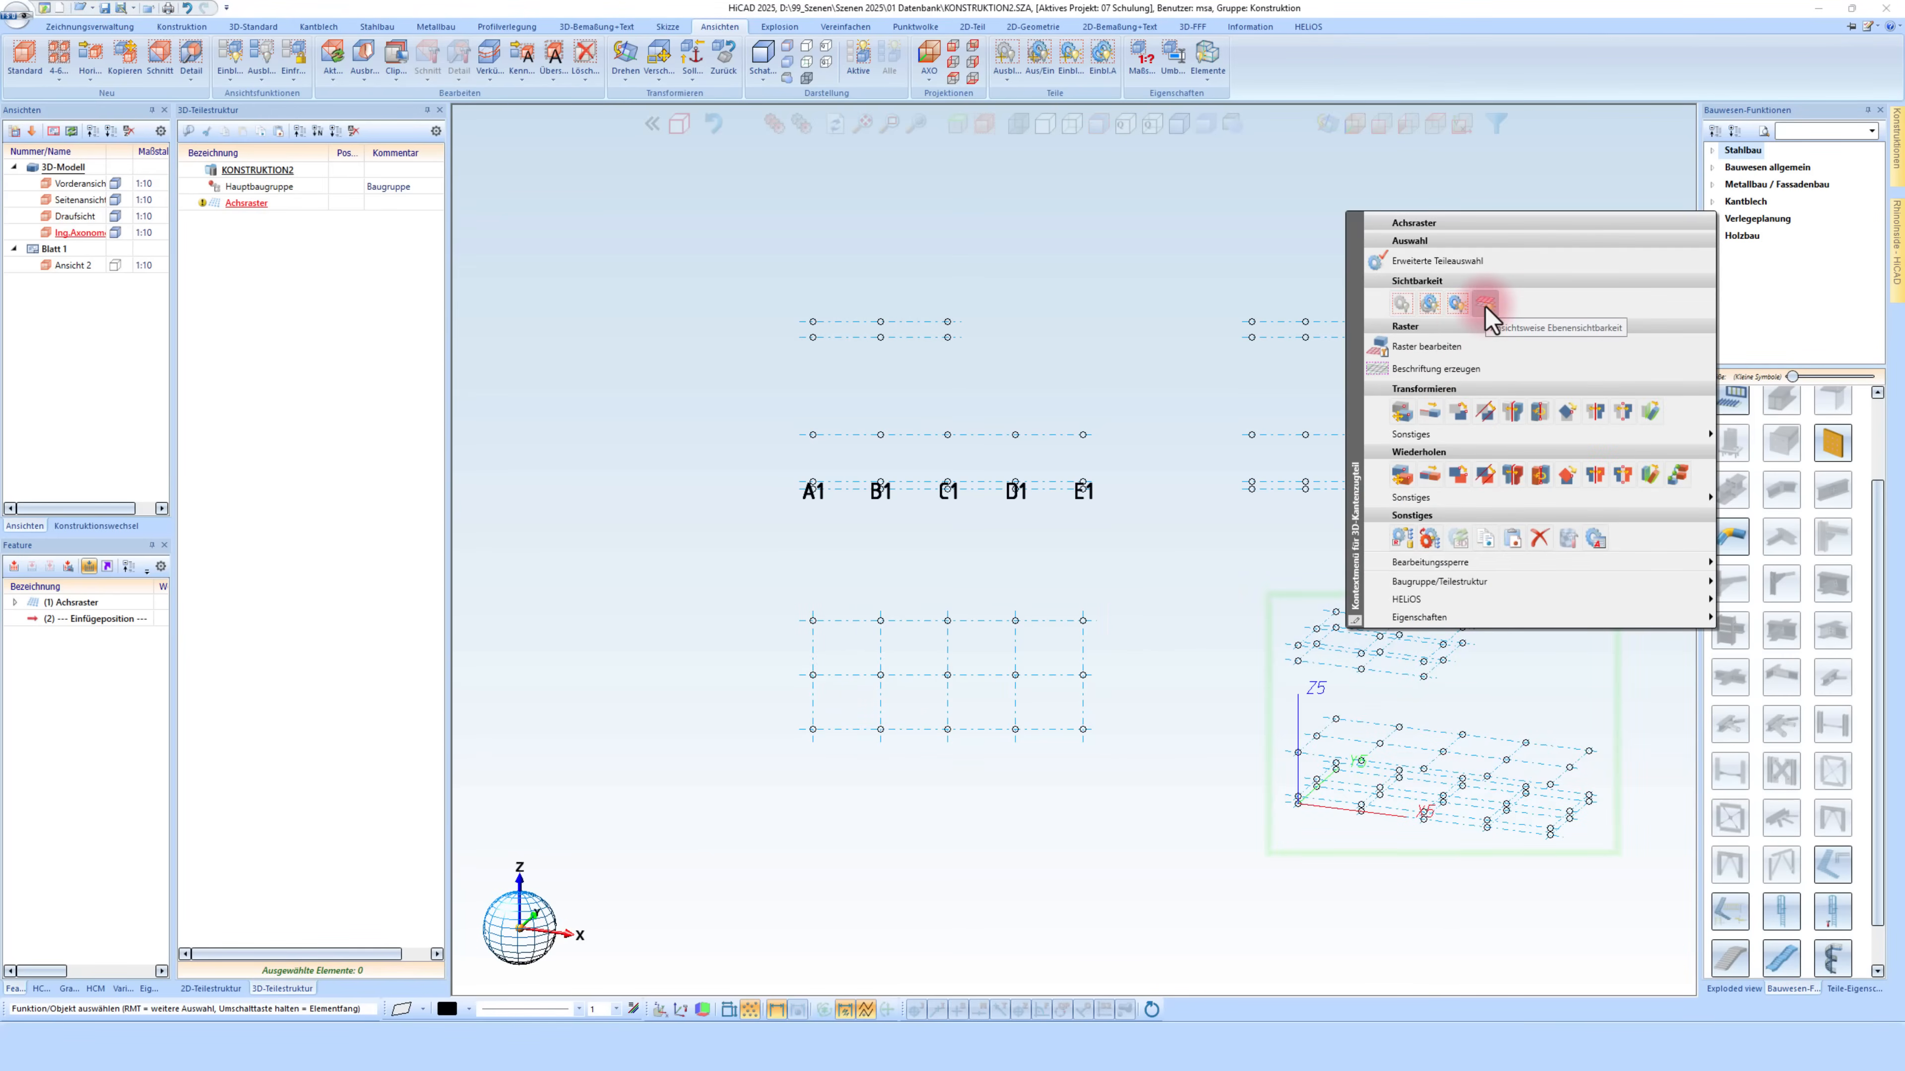
{"action": "left_click", "coordinate": [1484, 304]}
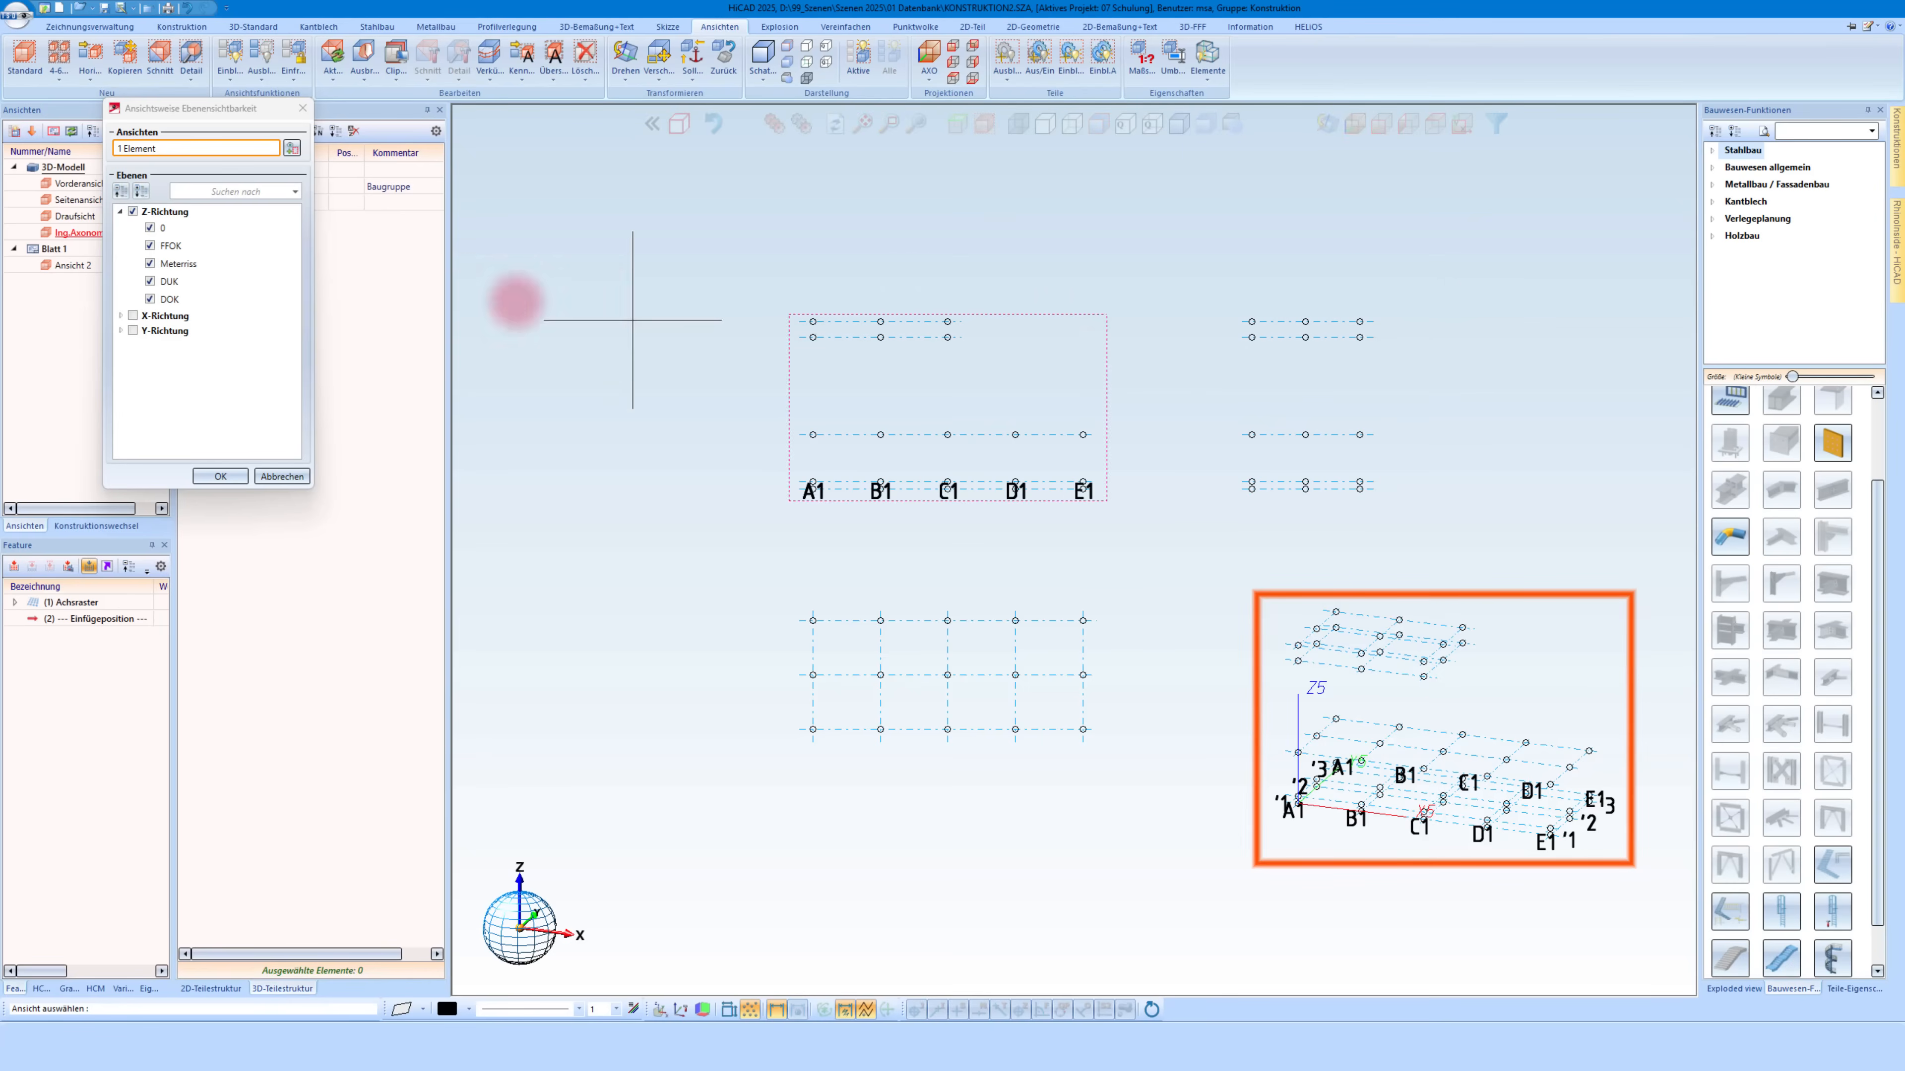
Try hiding the Z-direction plane DOK and showing the X-direction plane E1 in the axonometric view, restoring both
{"action": "left_click", "coordinate": [150, 300]}
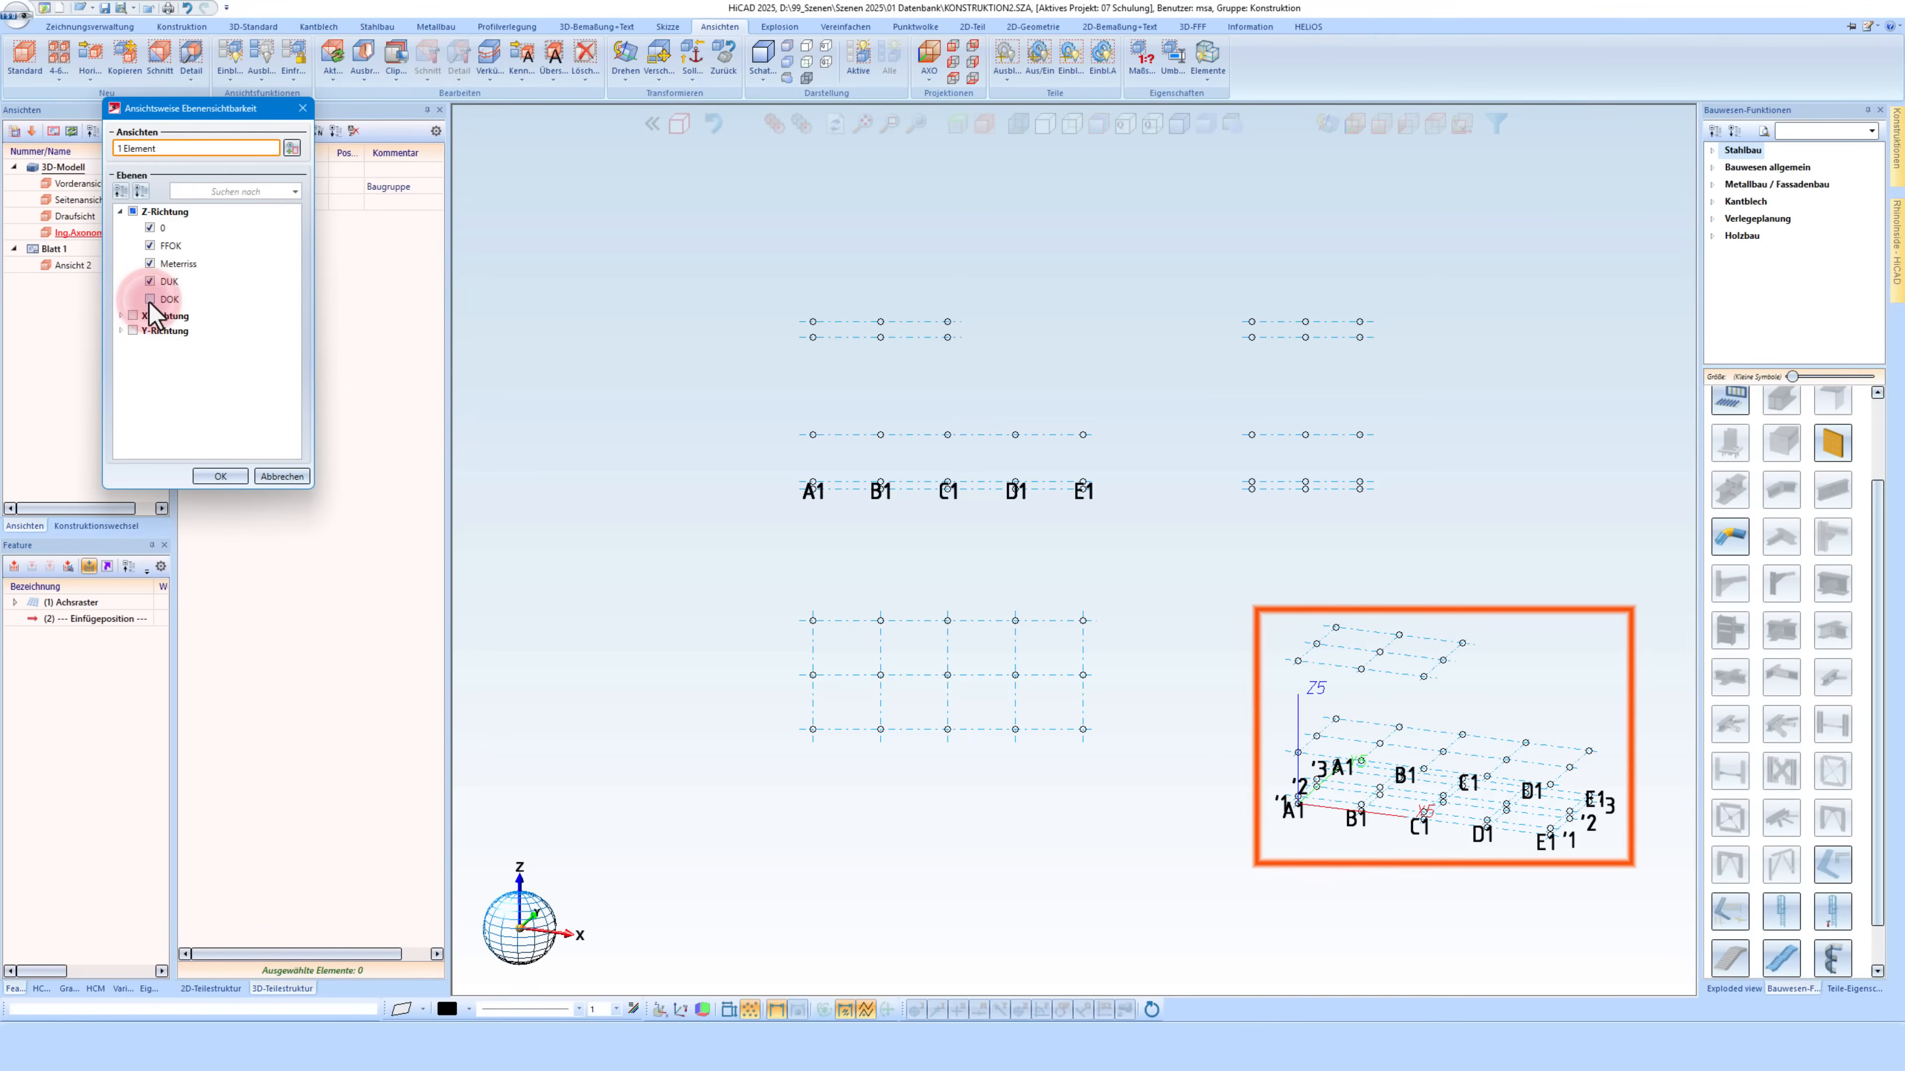
{"action": "left_click", "coordinate": [150, 299]}
{"action": "left_click", "coordinate": [150, 300]}
{"action": "left_click", "coordinate": [150, 300]}
{"action": "left_click", "coordinate": [150, 301]}
{"action": "left_click", "coordinate": [150, 301]}
{"action": "left_click", "coordinate": [121, 316]}
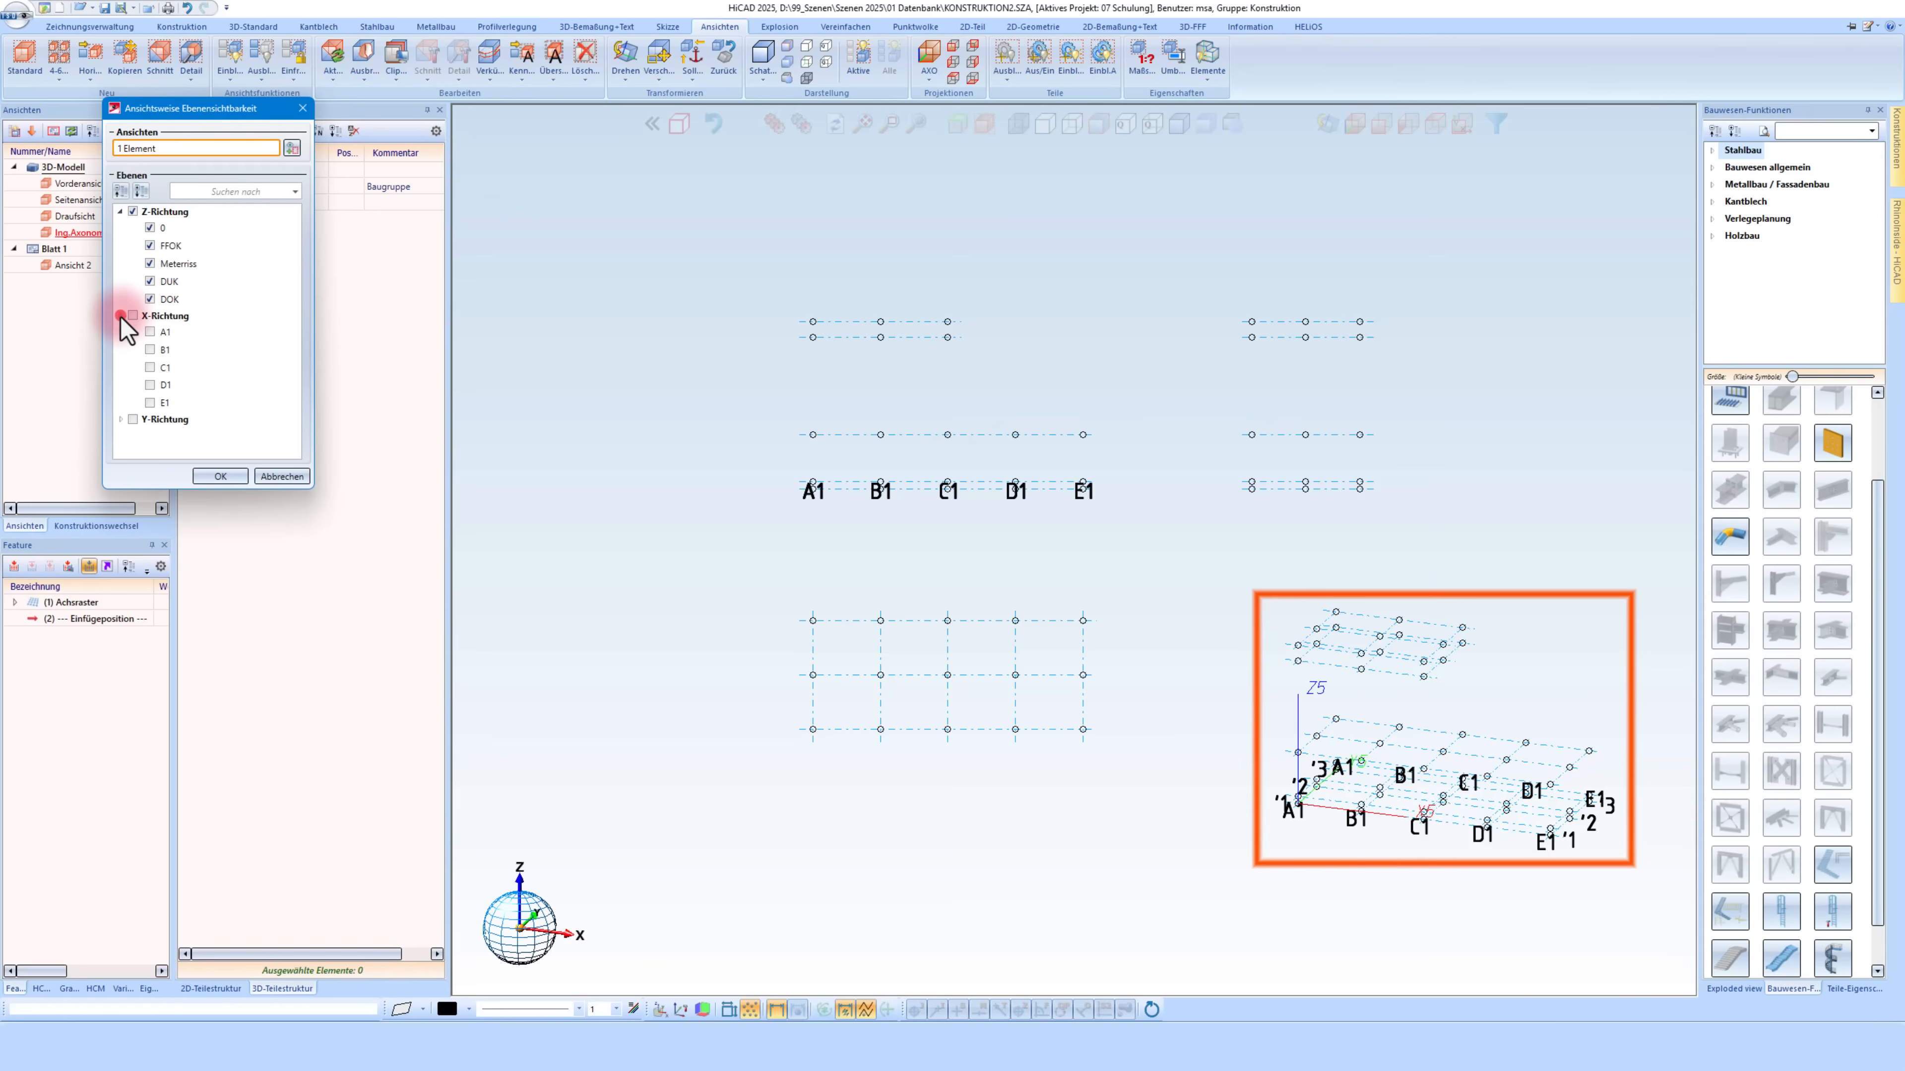
{"action": "left_click", "coordinate": [150, 403]}
{"action": "scroll", "coordinate": [1567, 798], "scroll_direction": "up", "scroll_amount": 5}
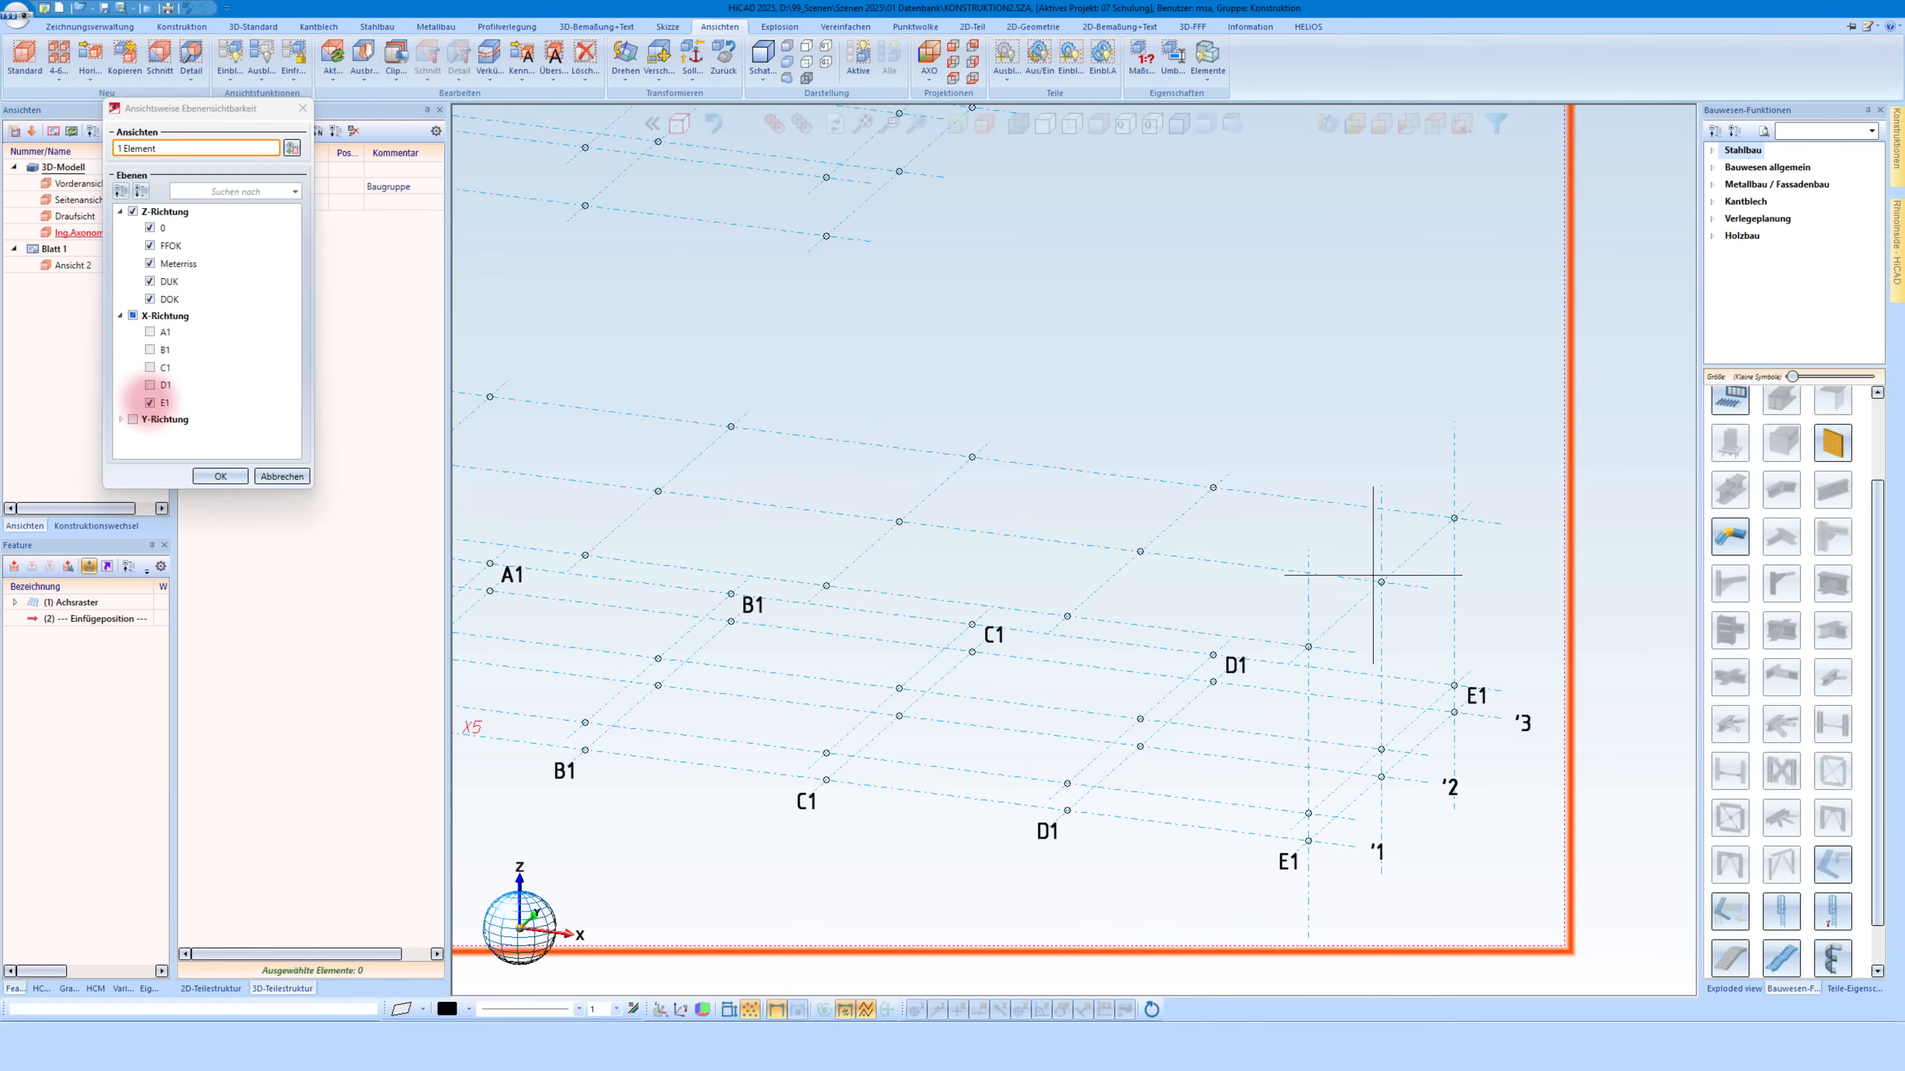
{"action": "left_click", "coordinate": [150, 403]}
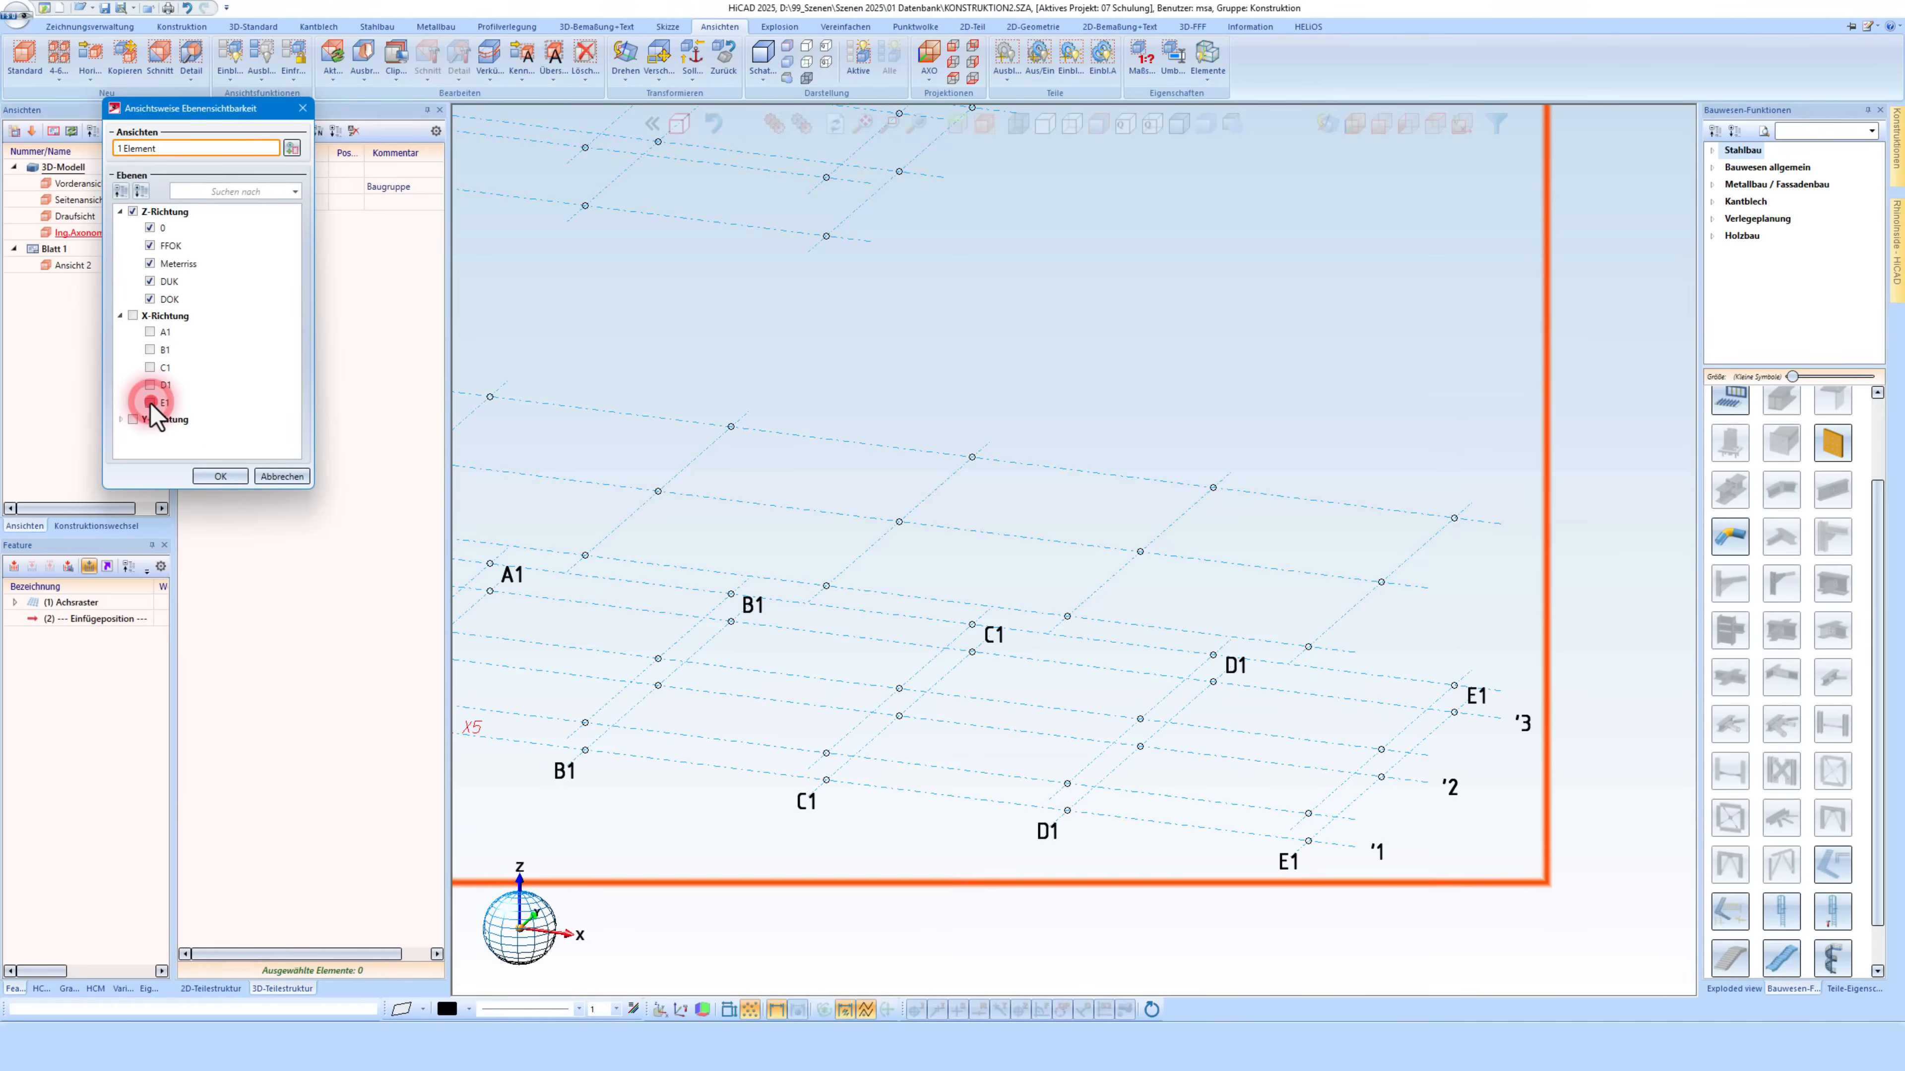
Show the Y-direction planes '1 and '3 in the axonometric view and apply the visibility settings
{"action": "left_click", "coordinate": [120, 420]}
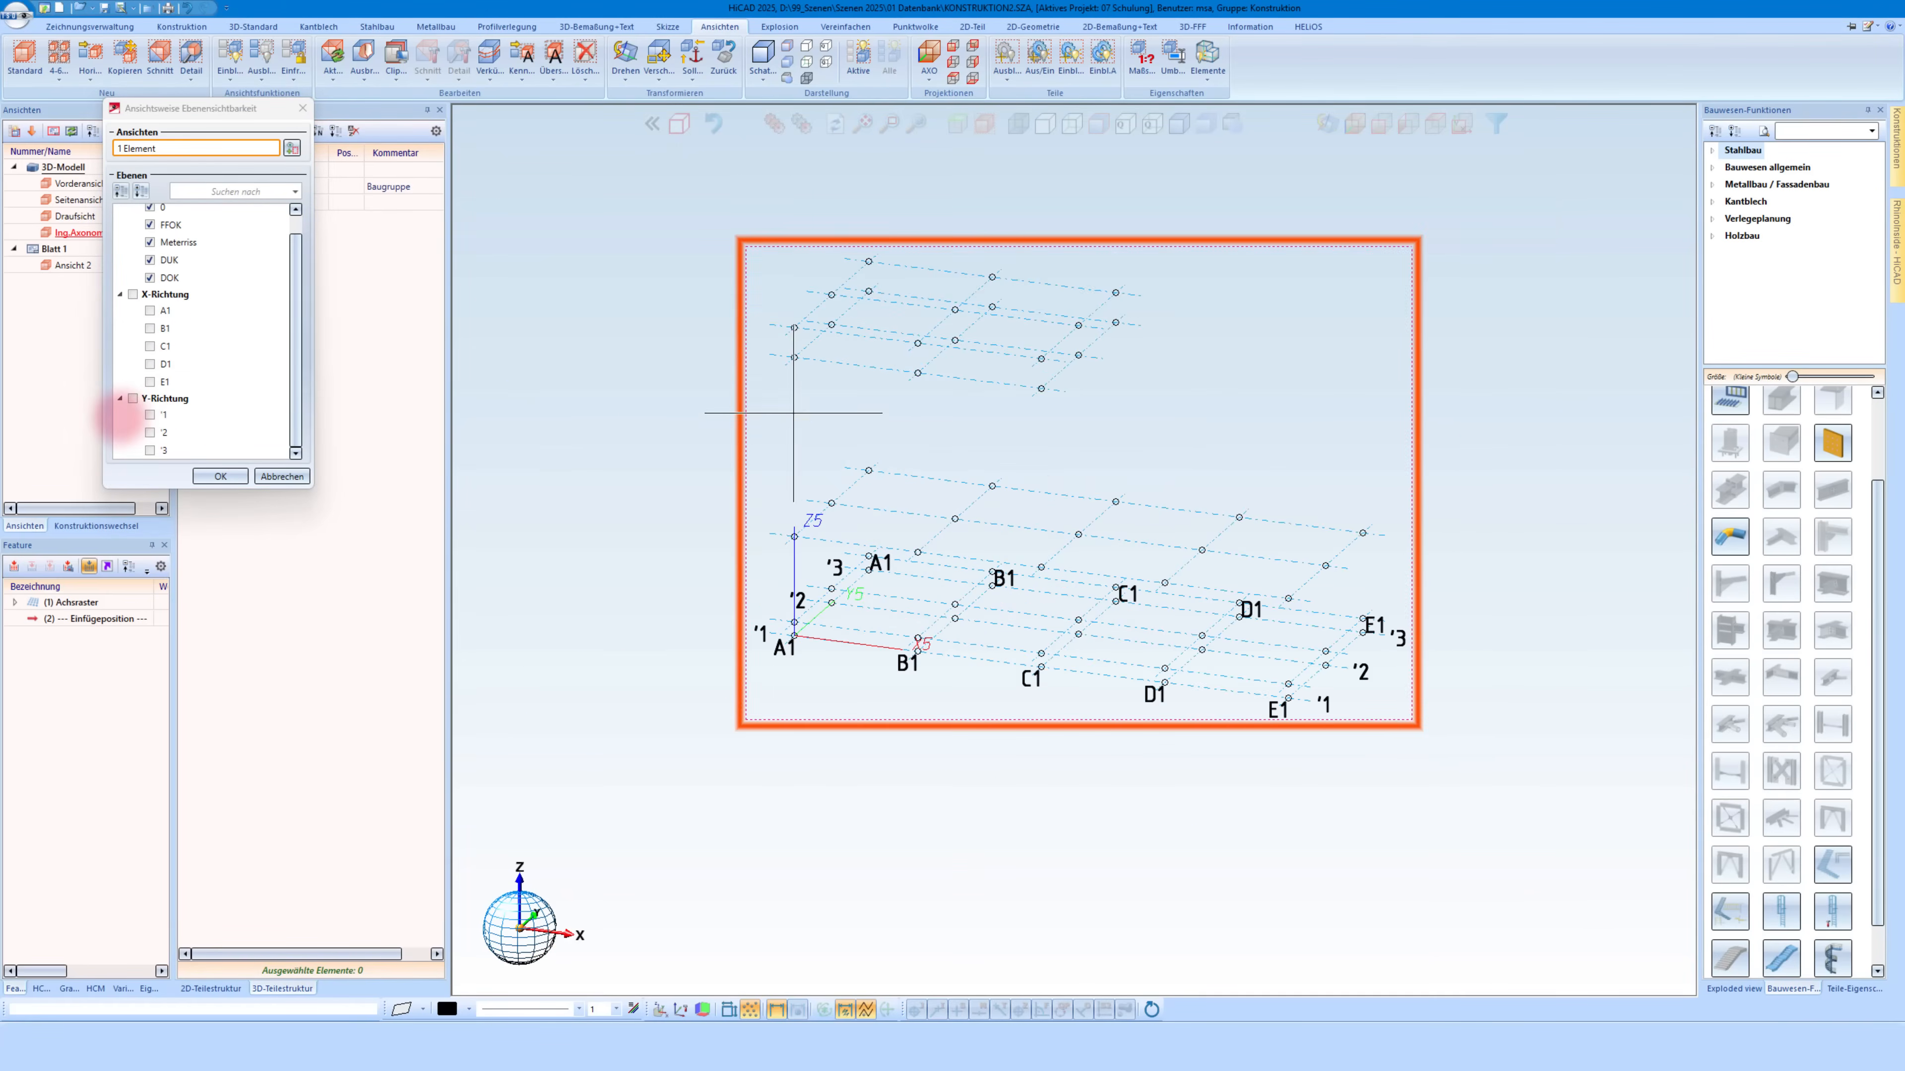
{"action": "left_click", "coordinate": [150, 451]}
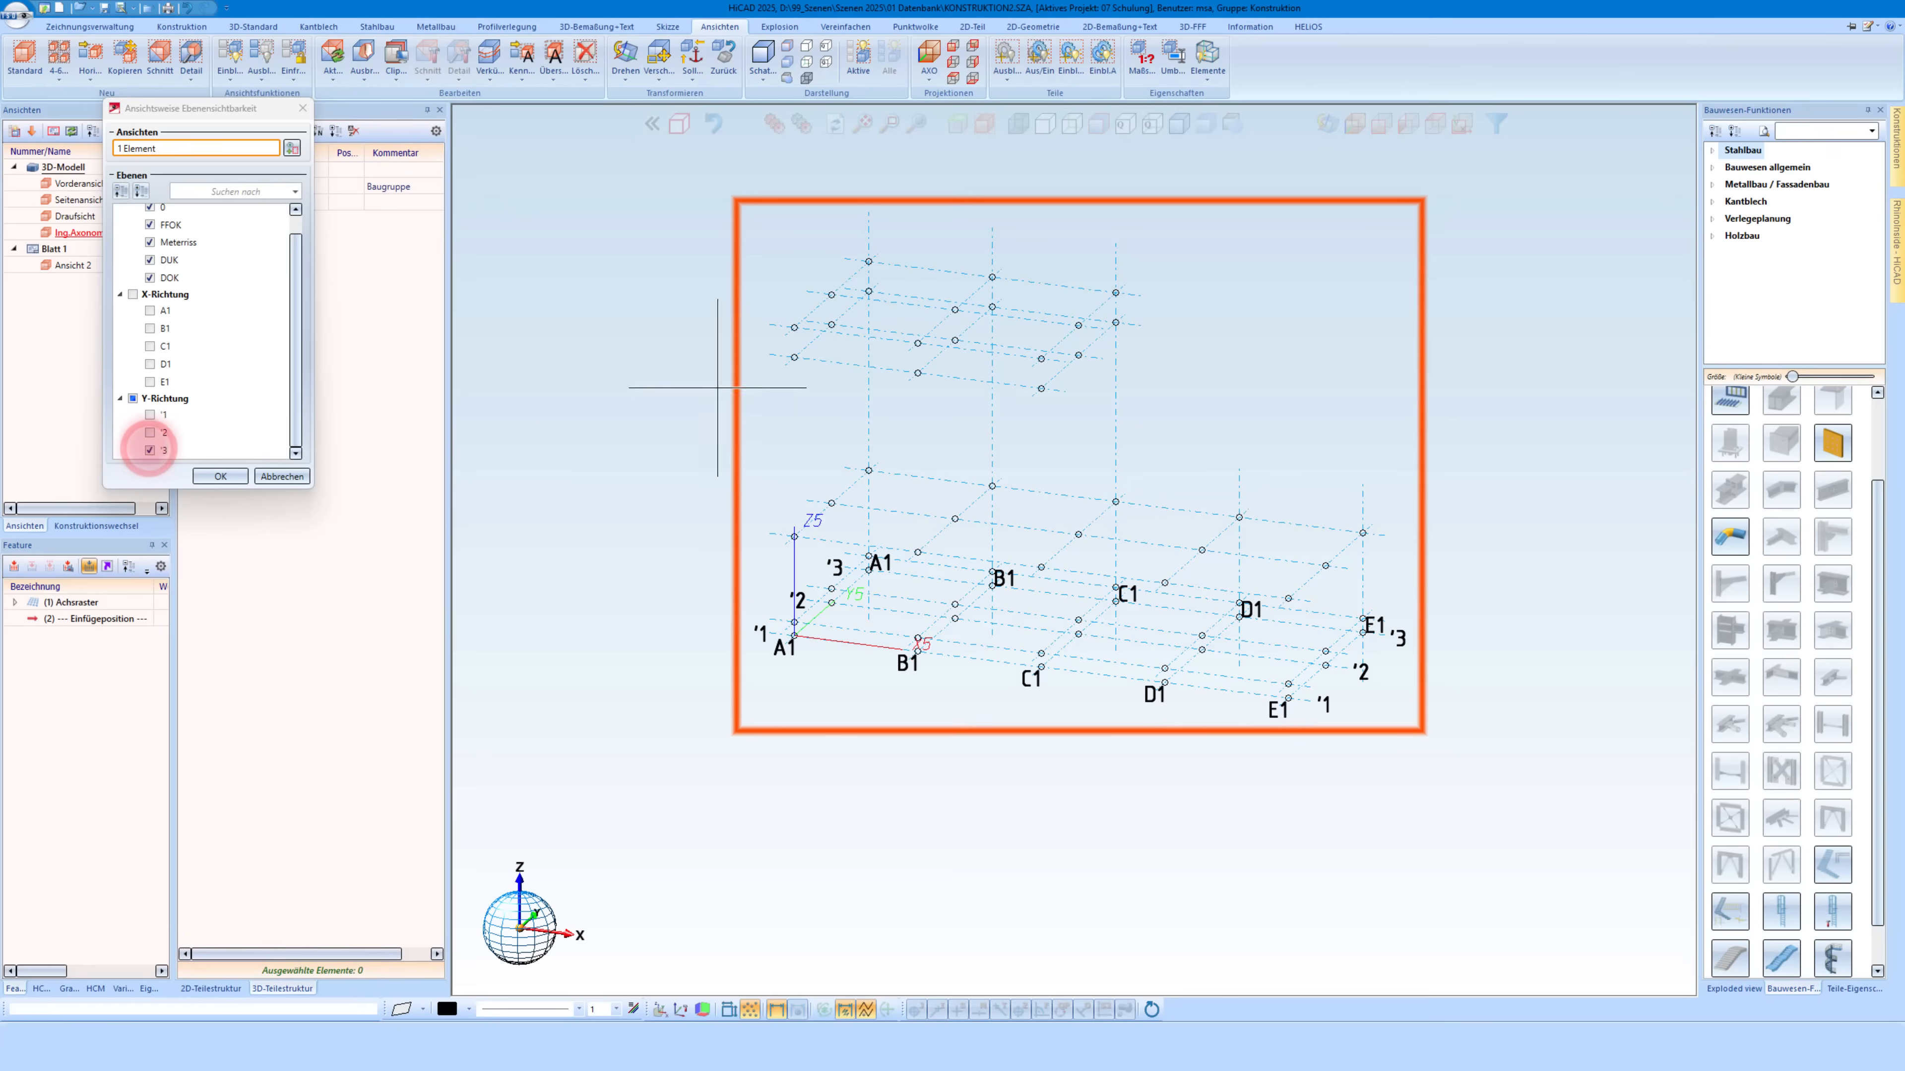
{"action": "left_click", "coordinate": [150, 415]}
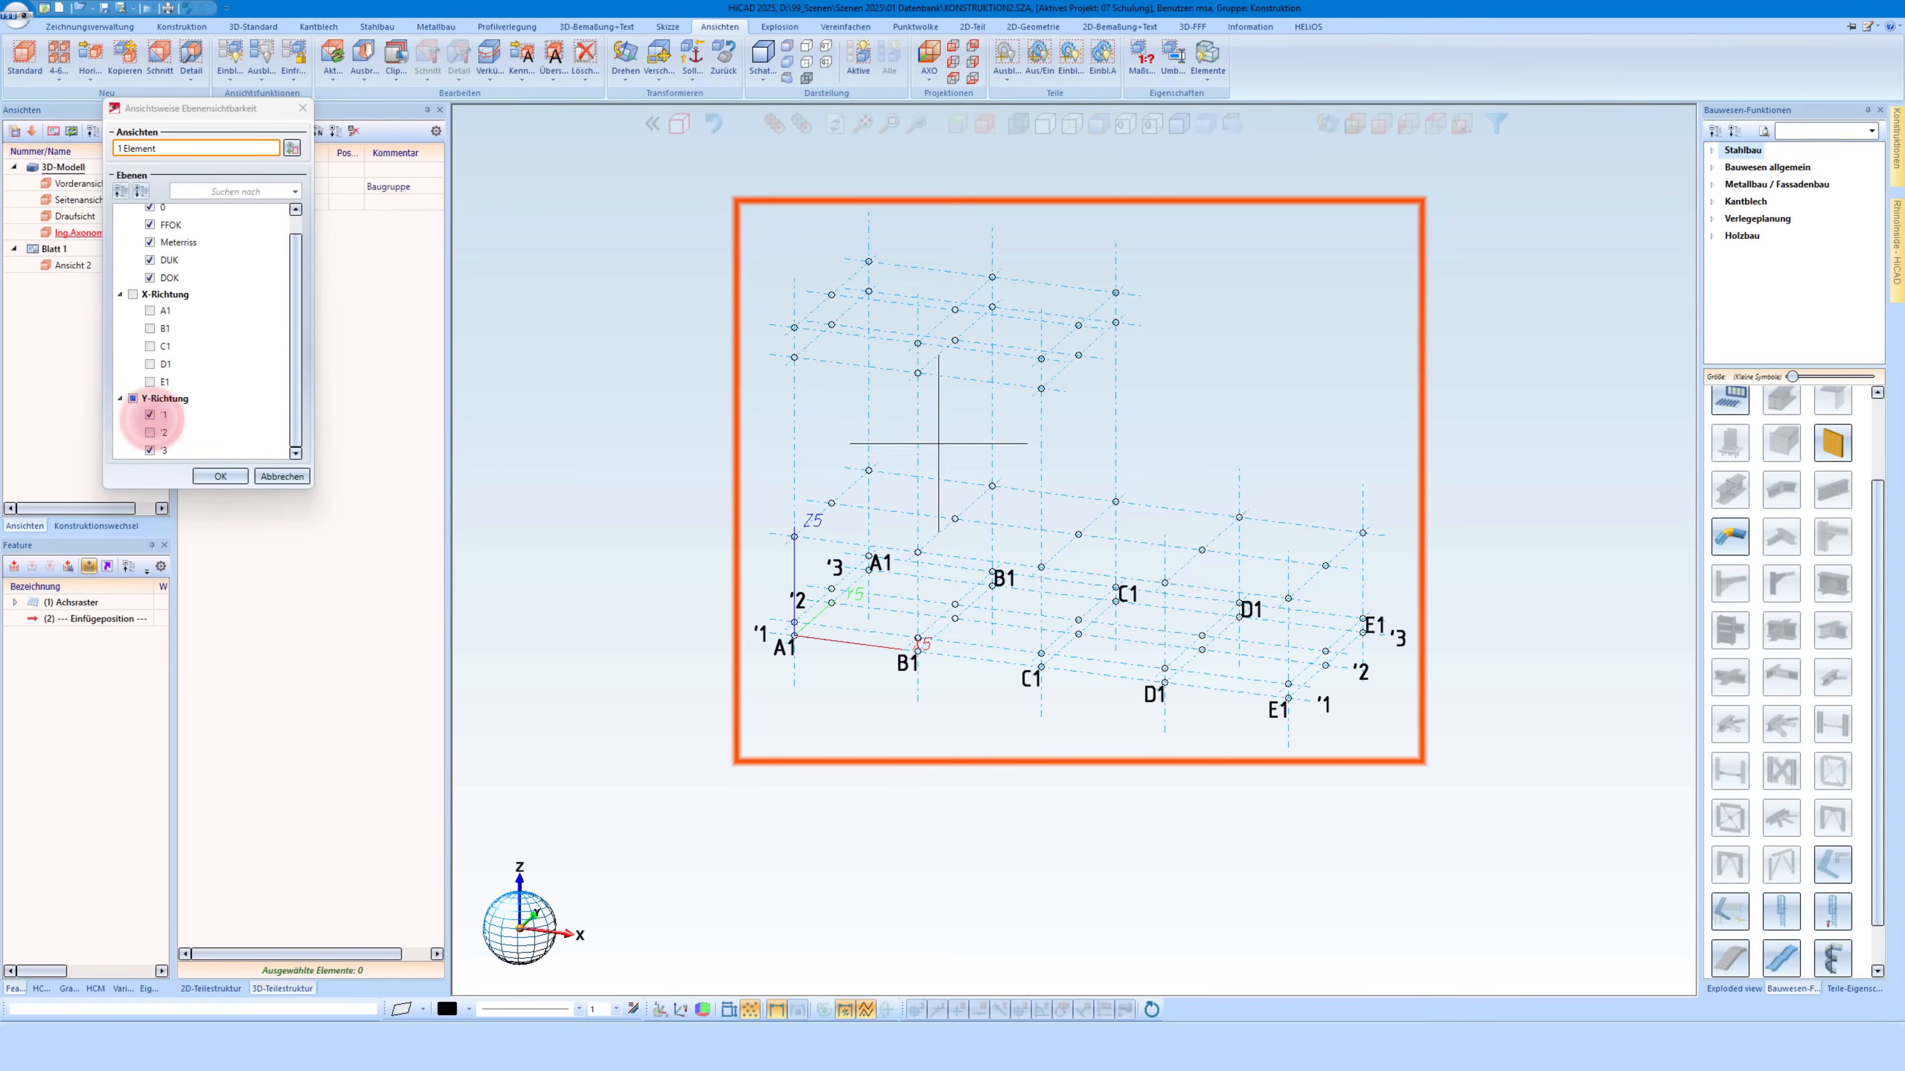
{"action": "left_click", "coordinate": [219, 477]}
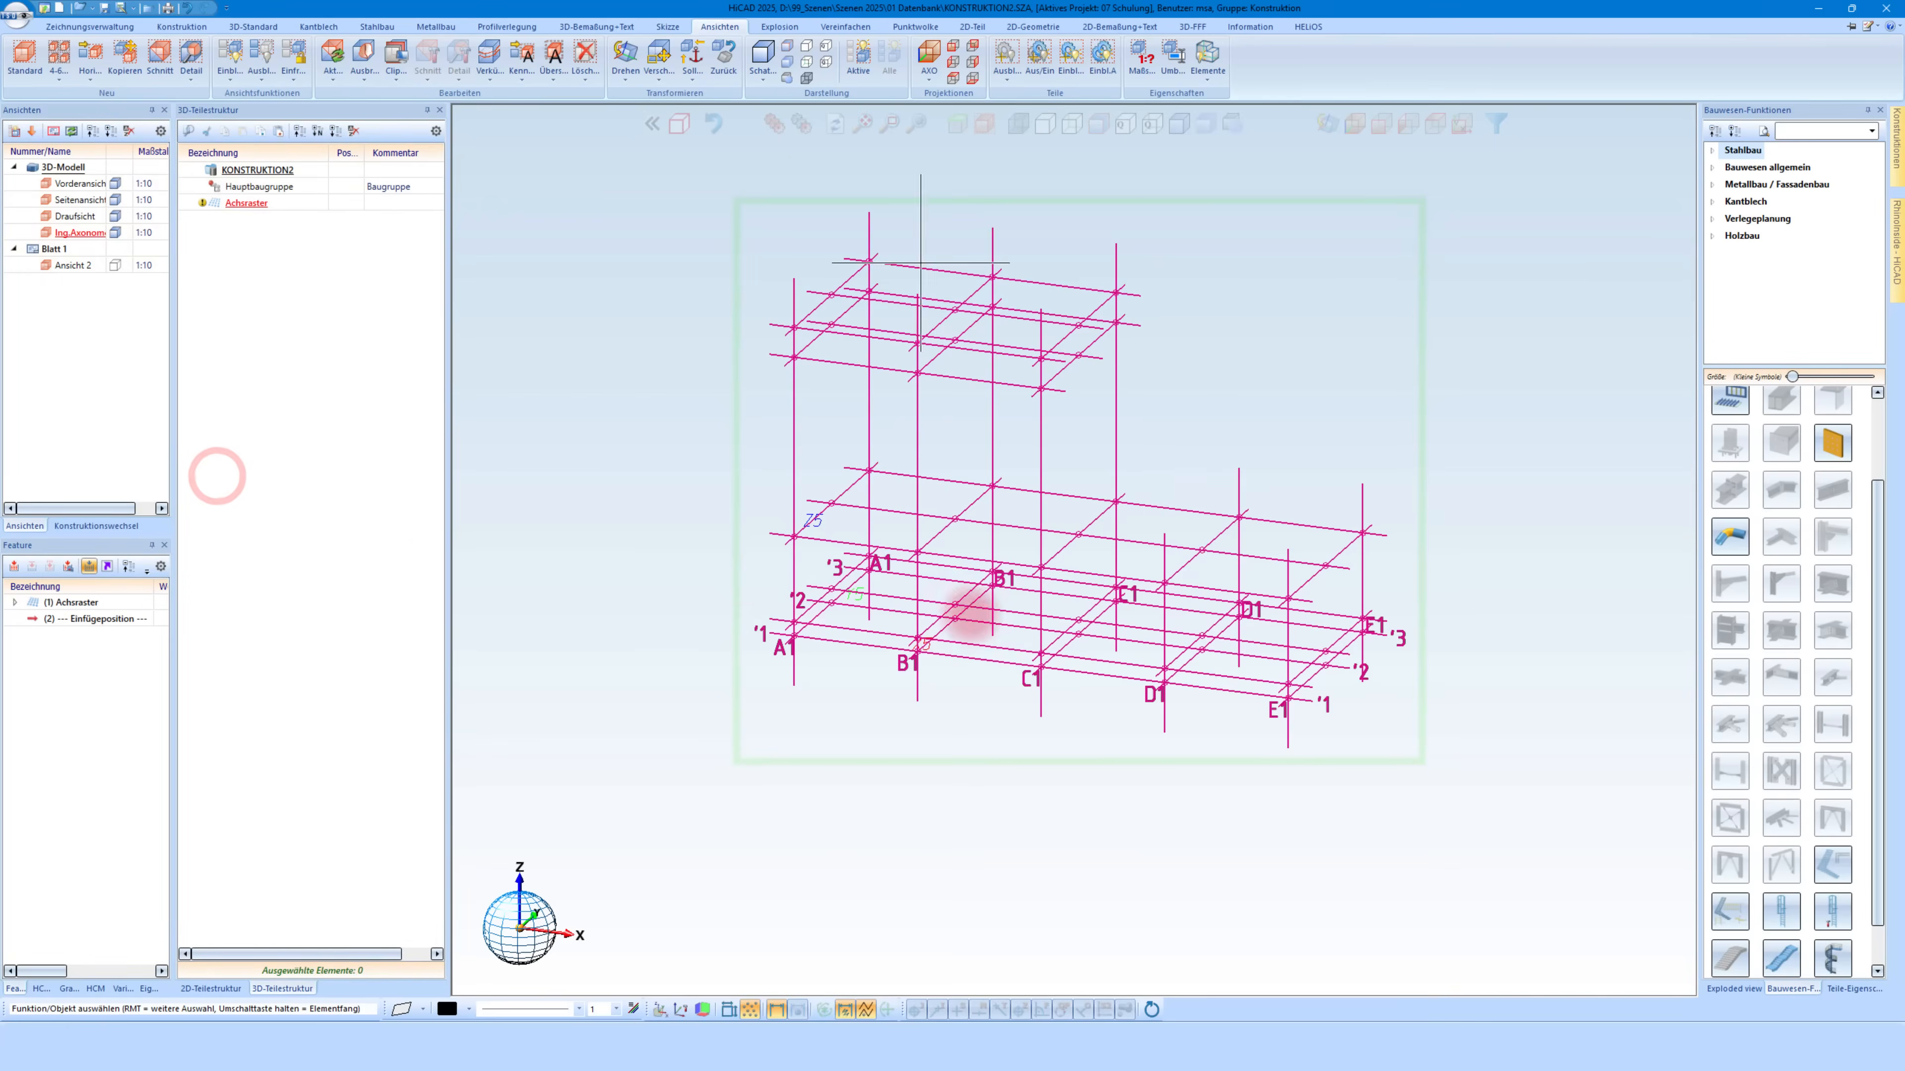
{"action": "middle_click_drag", "start_coordinate": [1058, 633], "coordinate": [1013, 641]}
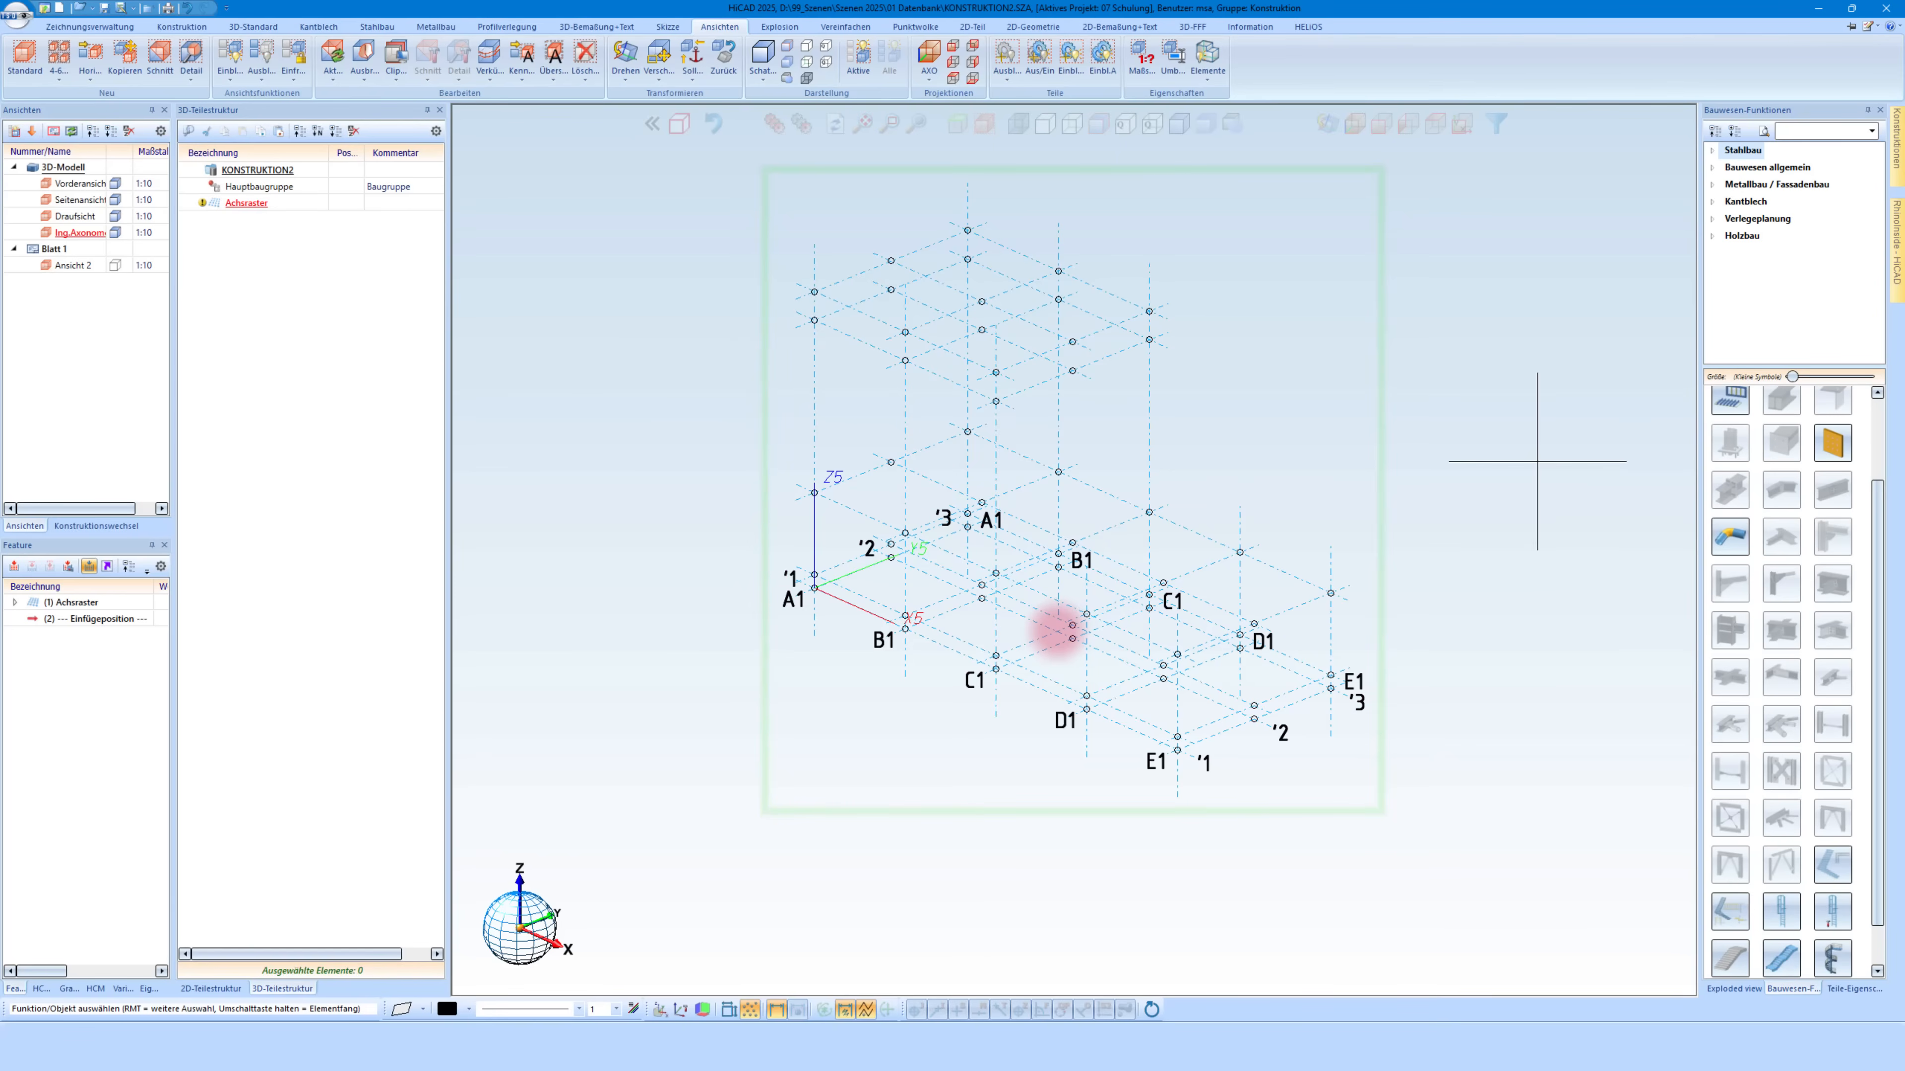
Activate the front view and open the grid labelling for its axis grid
{"action": "scroll", "coordinate": [1515, 562], "scroll_direction": "down", "scroll_amount": 5}
{"action": "scroll", "coordinate": [1136, 327], "scroll_direction": "up", "scroll_amount": 4}
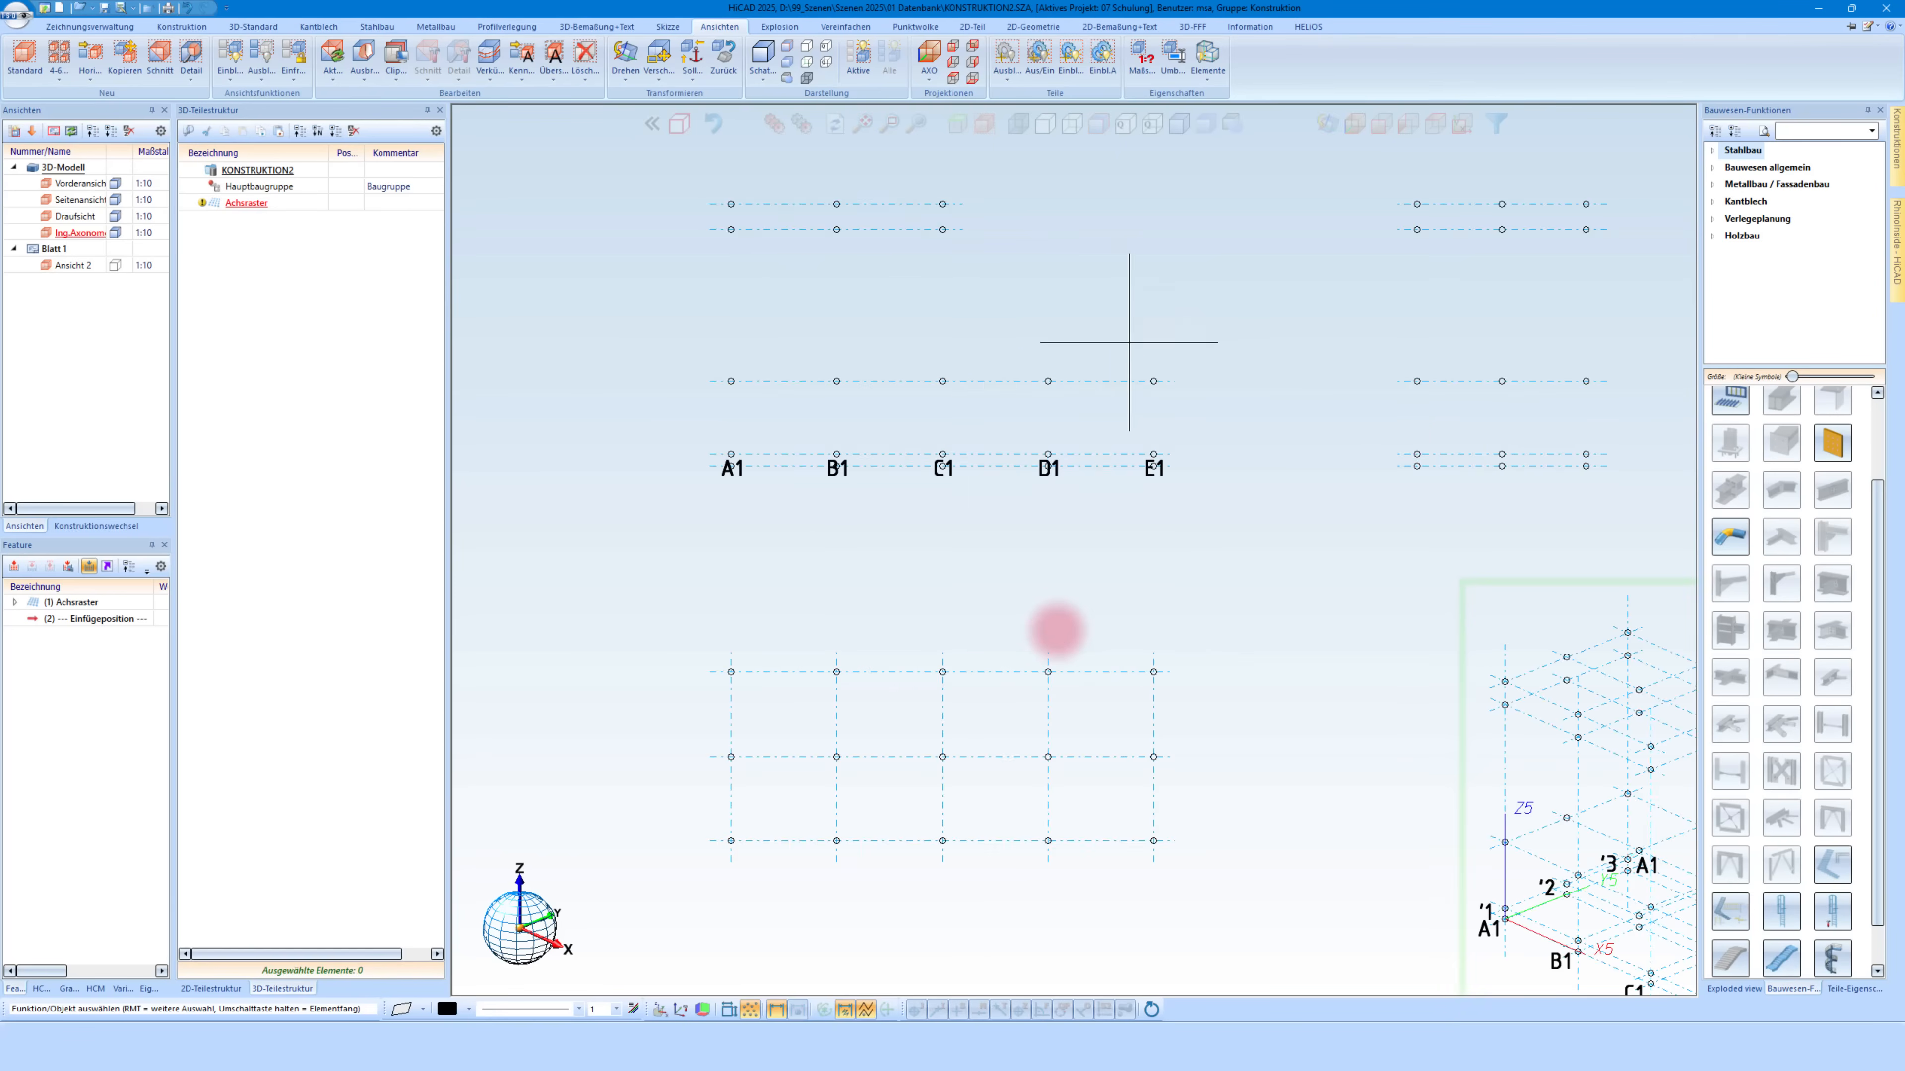
{"action": "scroll", "coordinate": [819, 599], "scroll_direction": "down", "scroll_amount": 2}
{"action": "scroll", "coordinate": [1024, 367], "scroll_direction": "up", "scroll_amount": 3}
{"action": "left_click", "coordinate": [1022, 338]}
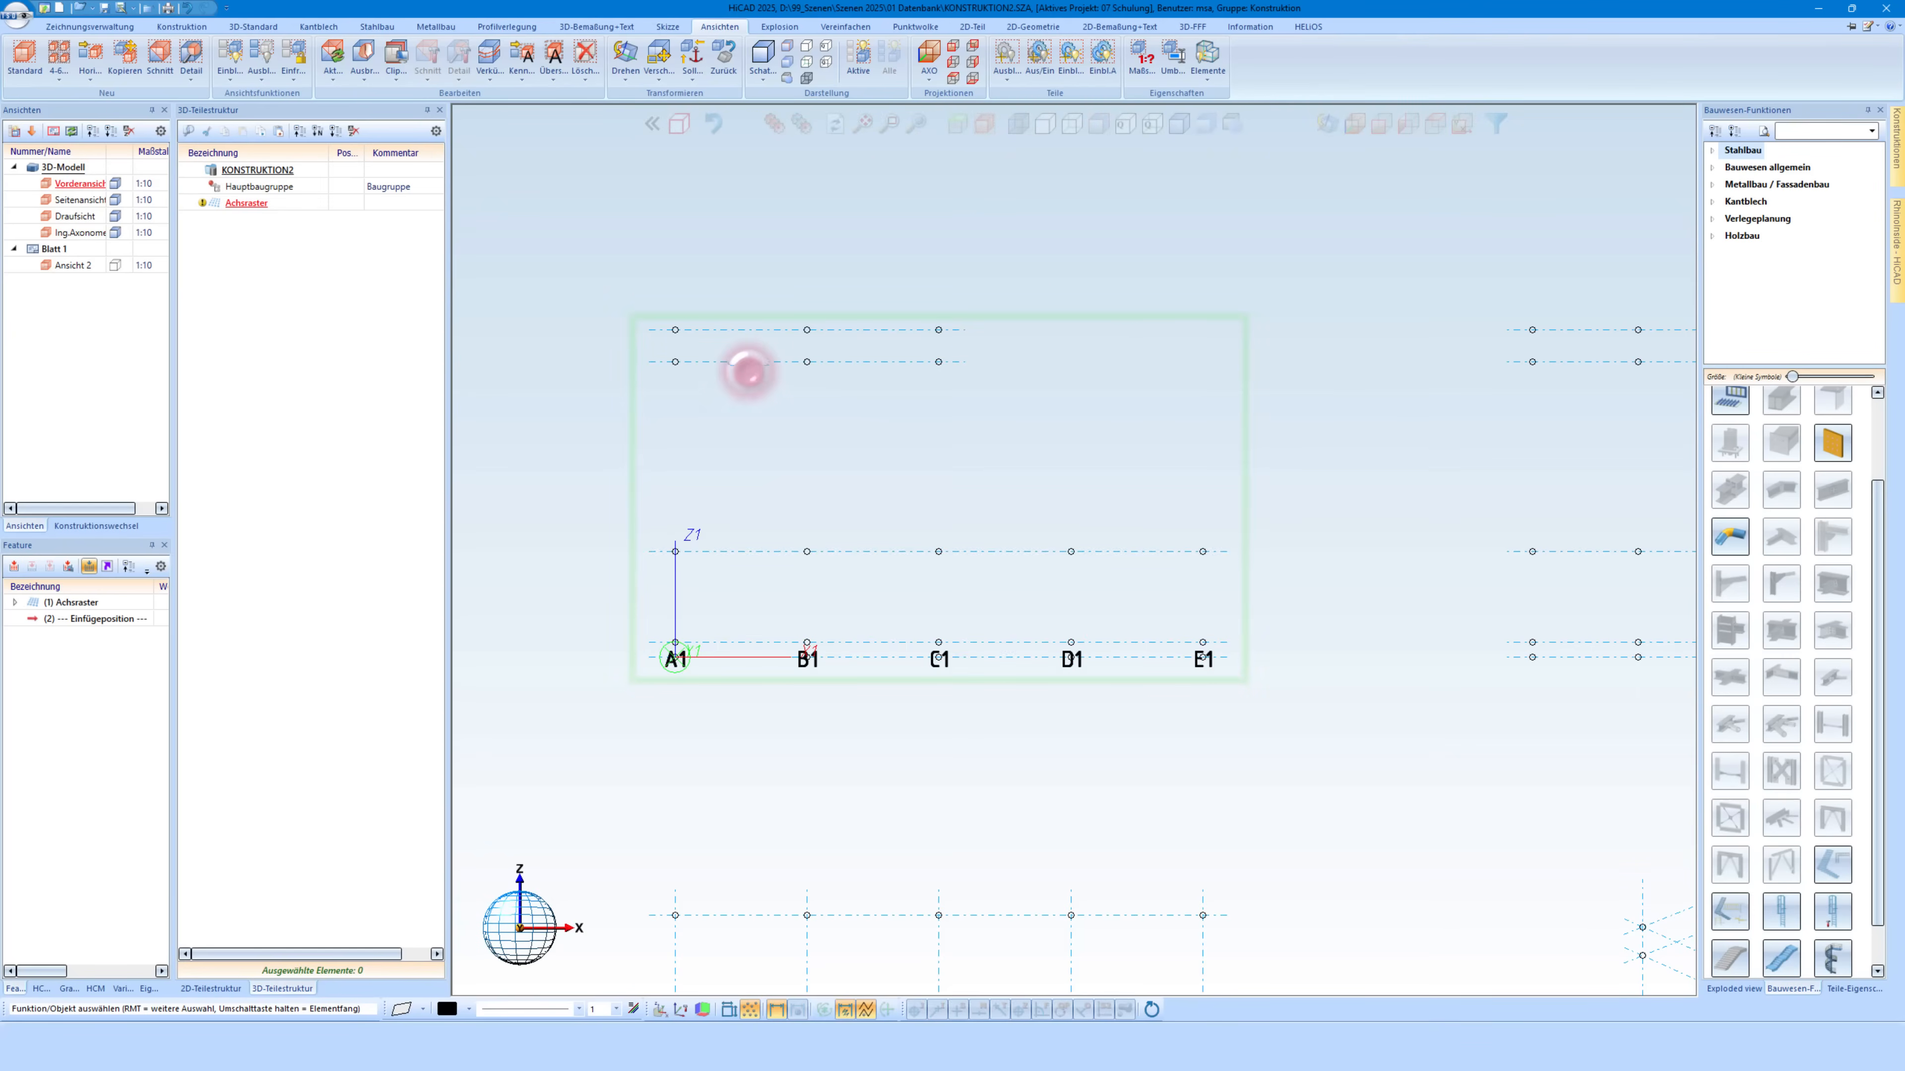
{"action": "right_click", "coordinate": [749, 369]}
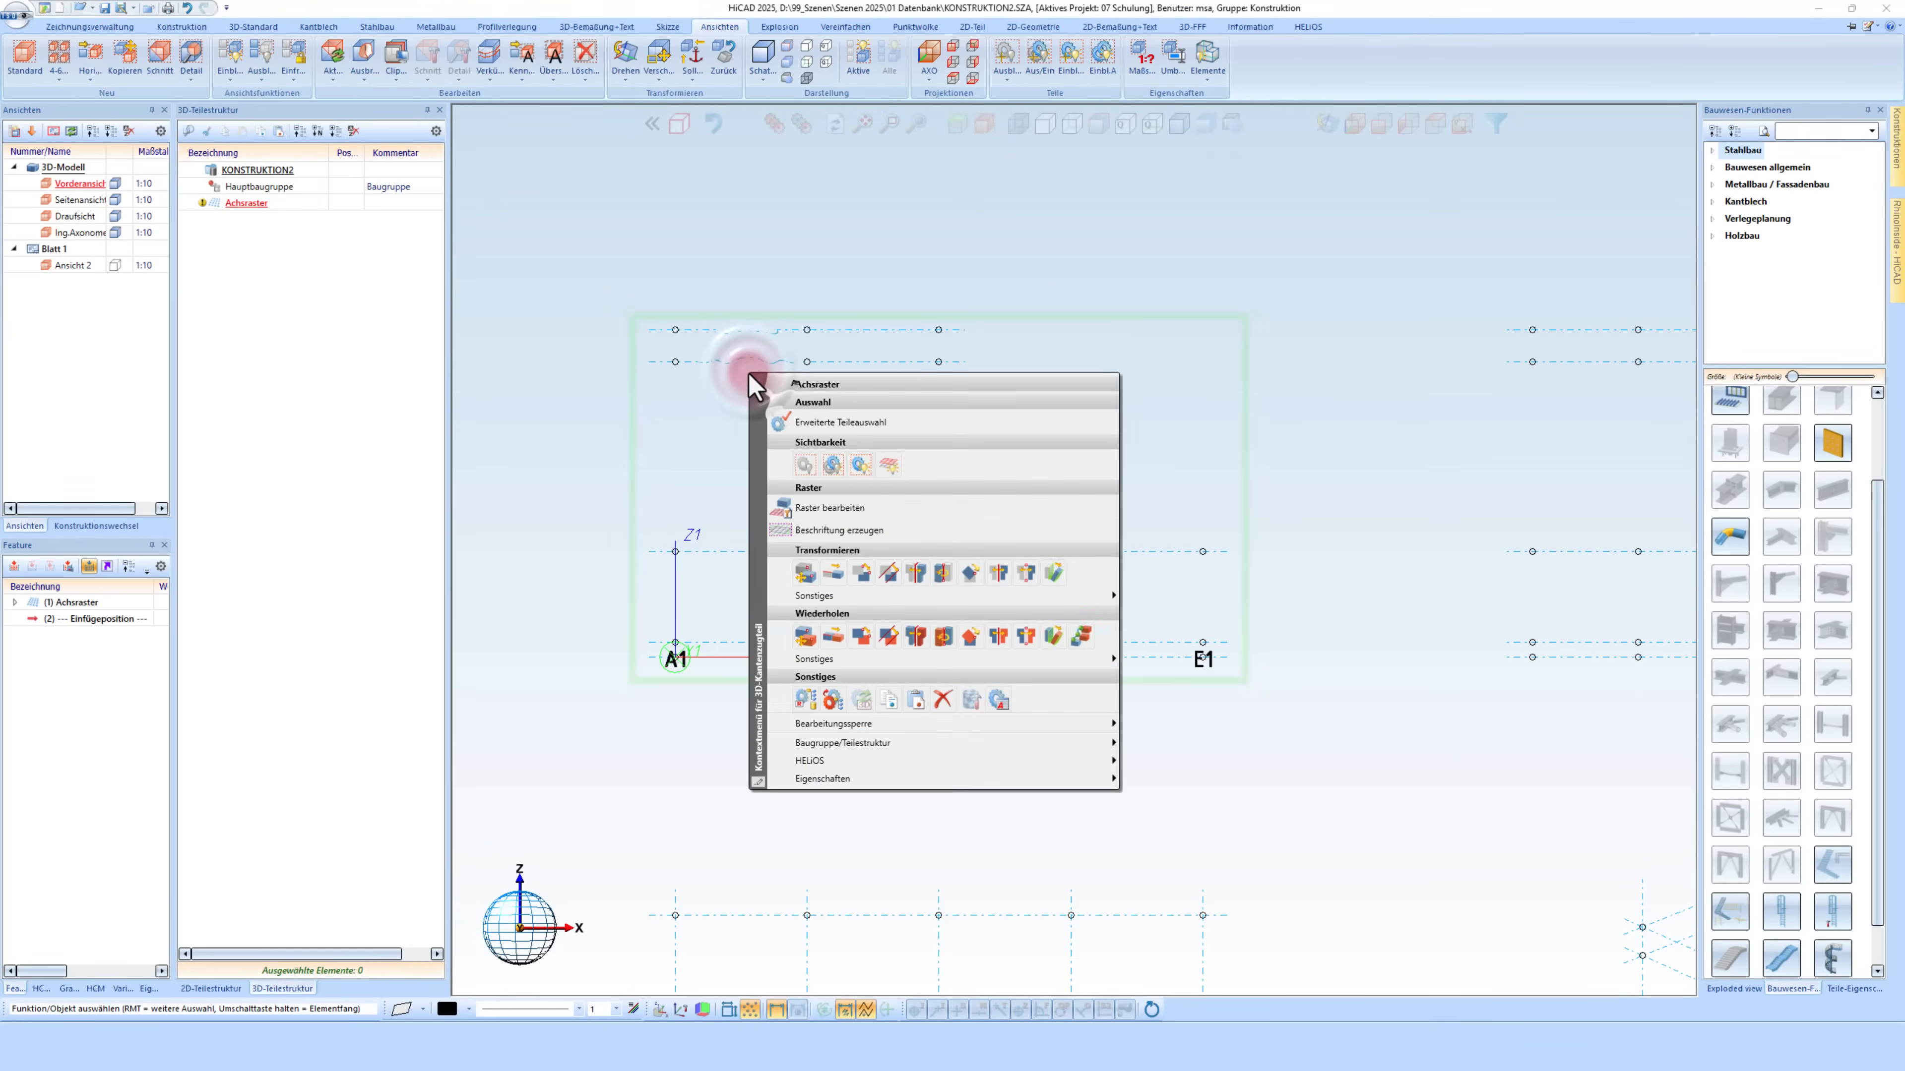
{"action": "left_click", "coordinate": [829, 530]}
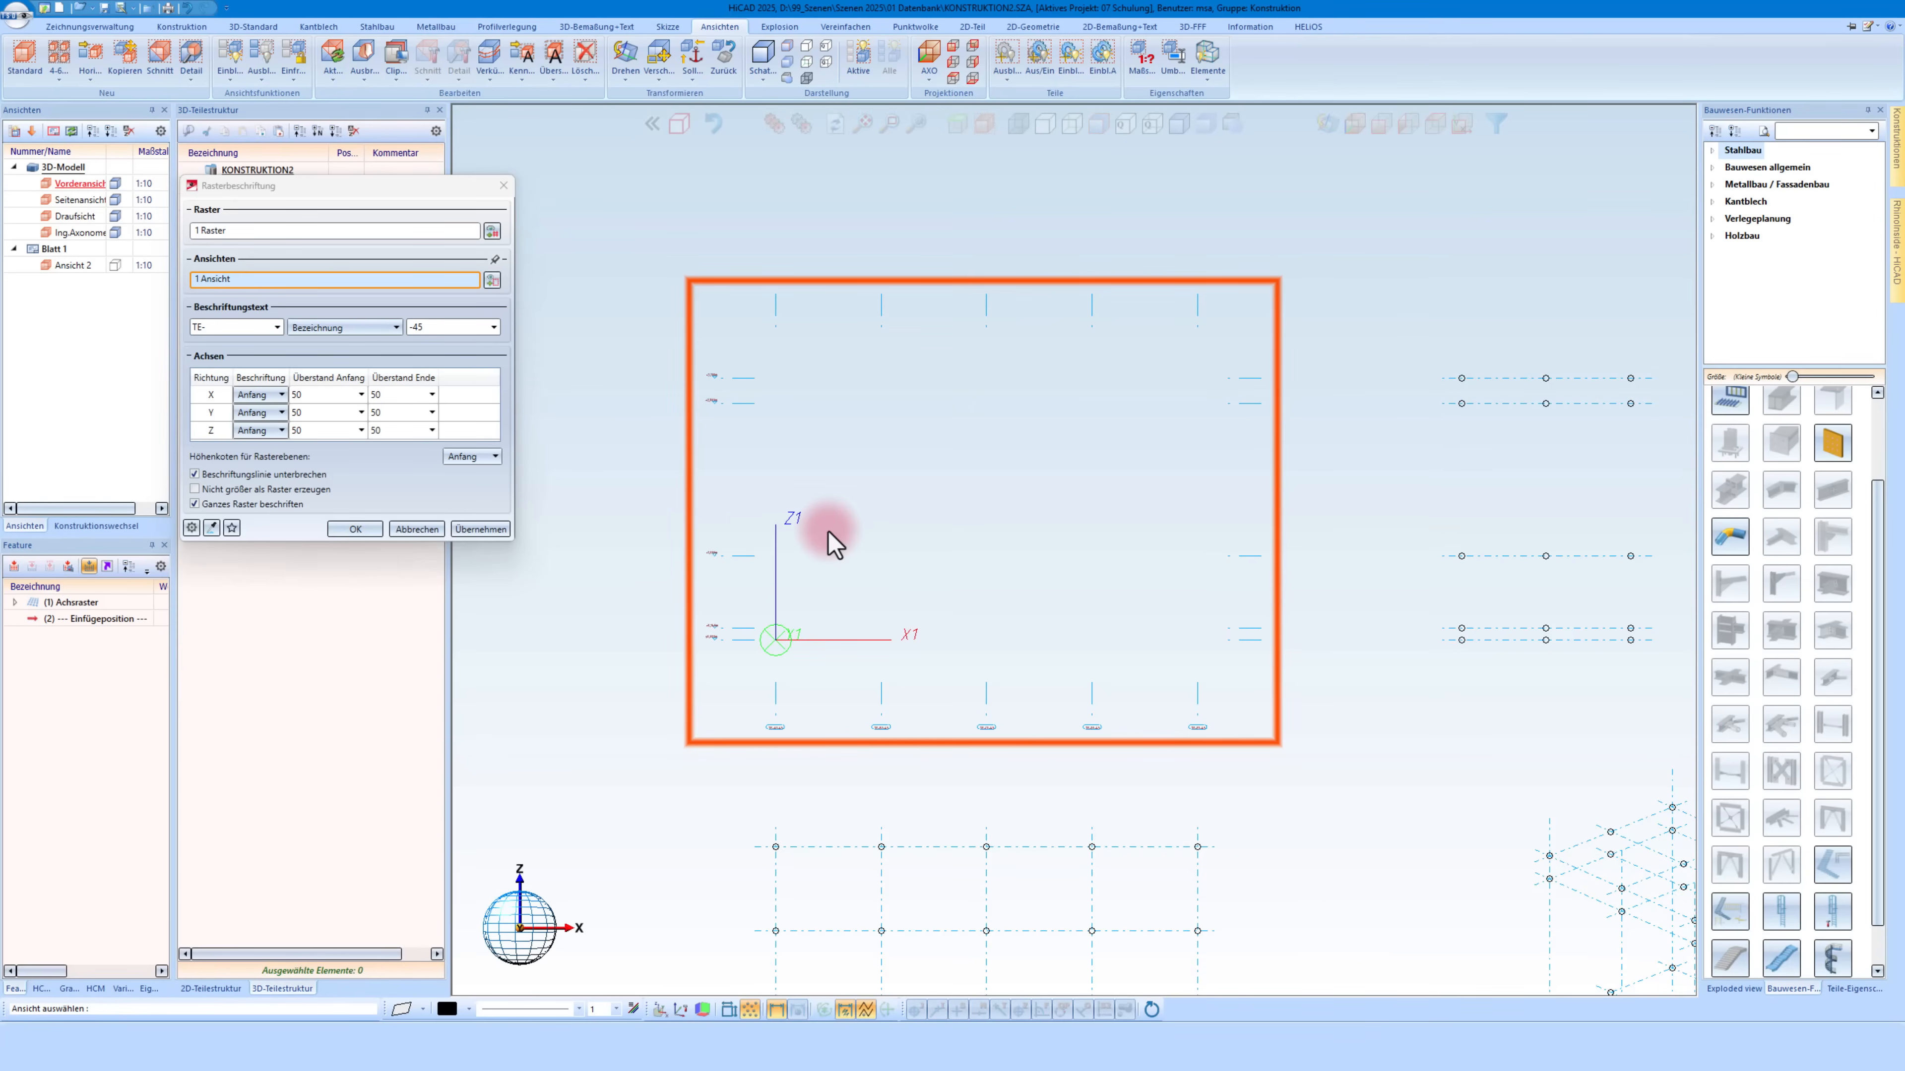
Clear the prefix TE- and the suffix -45 from the label text, leaving only the Bezeichnung
{"action": "scroll", "coordinate": [776, 721], "scroll_direction": "up", "scroll_amount": 5}
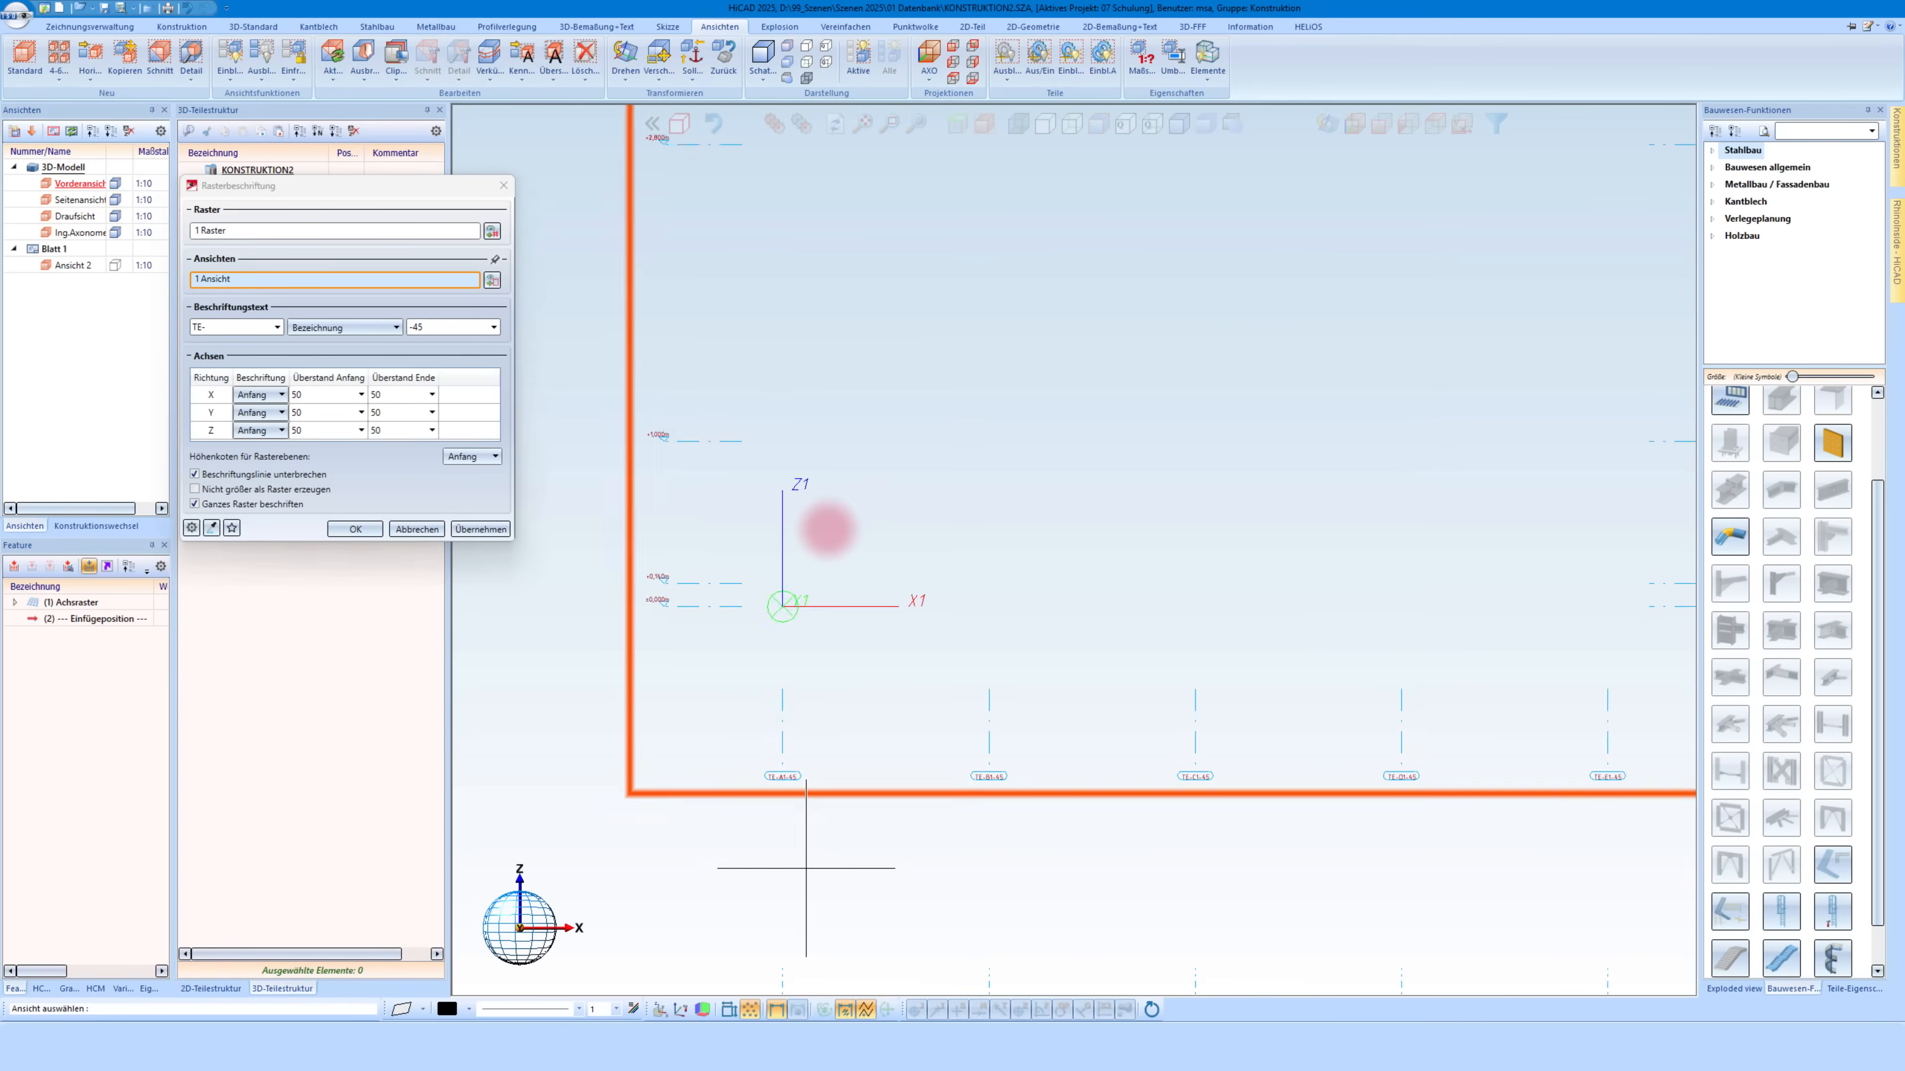
{"action": "left_click", "coordinate": [230, 328]}
{"action": "key", "text": "Delete"}
{"action": "left_click", "coordinate": [454, 327]}
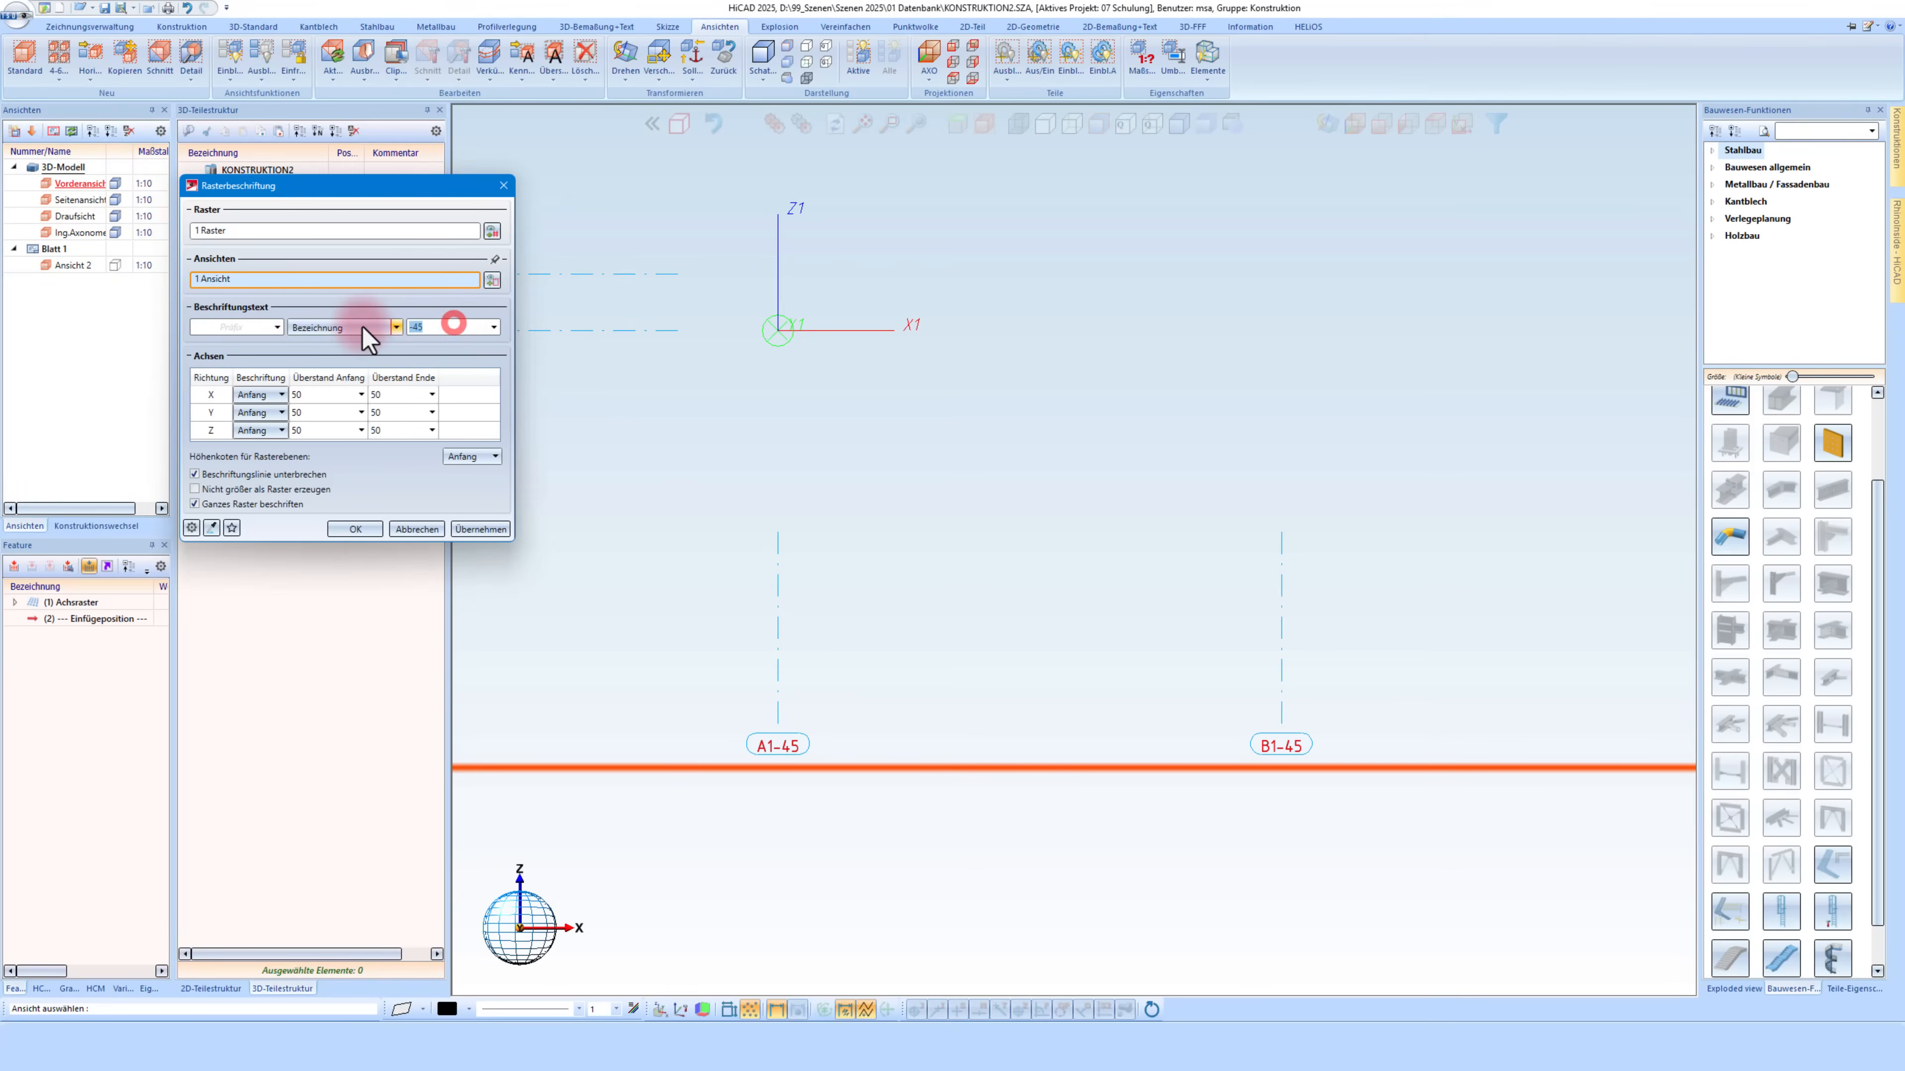
{"action": "key", "text": "Delete"}
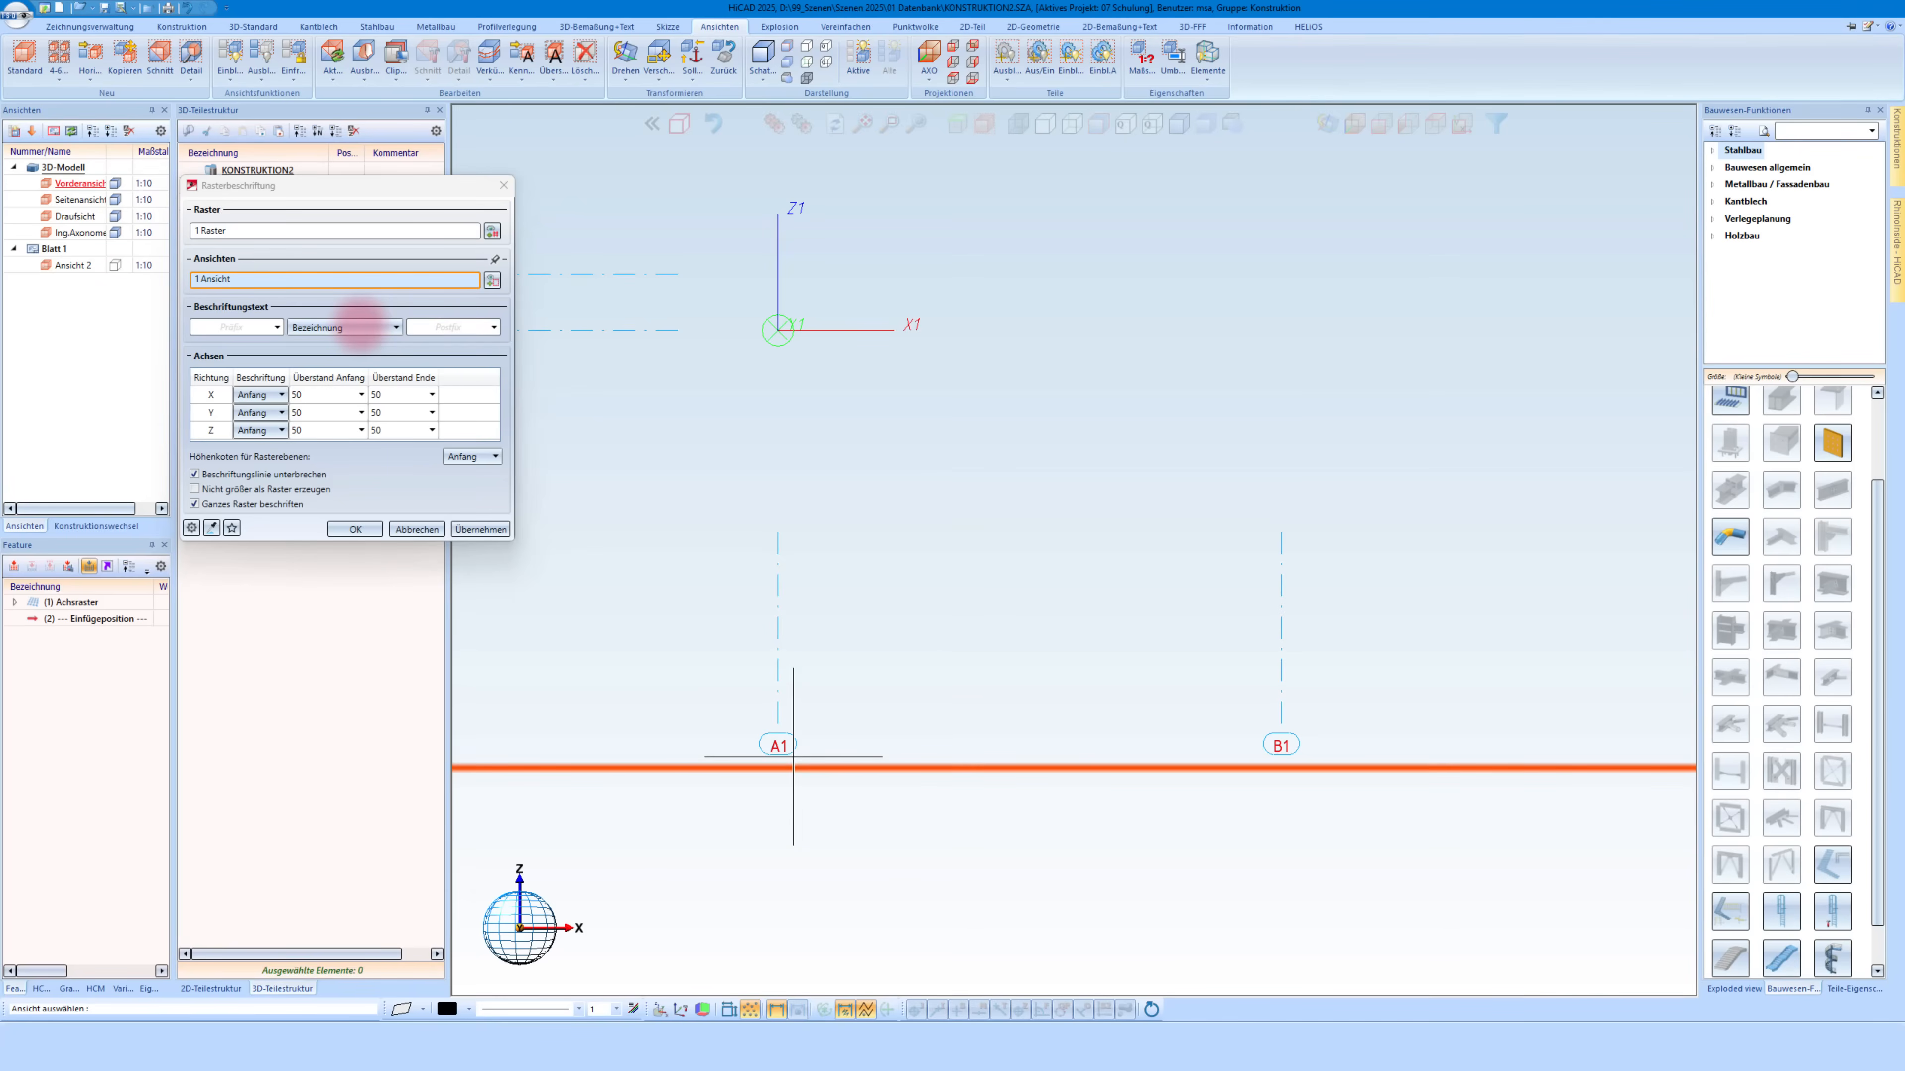
Examine the axis labels and the elevation marks of the grid planes in the front view's labelling preview
{"action": "scroll", "coordinate": [899, 682], "scroll_direction": "down", "scroll_amount": 5}
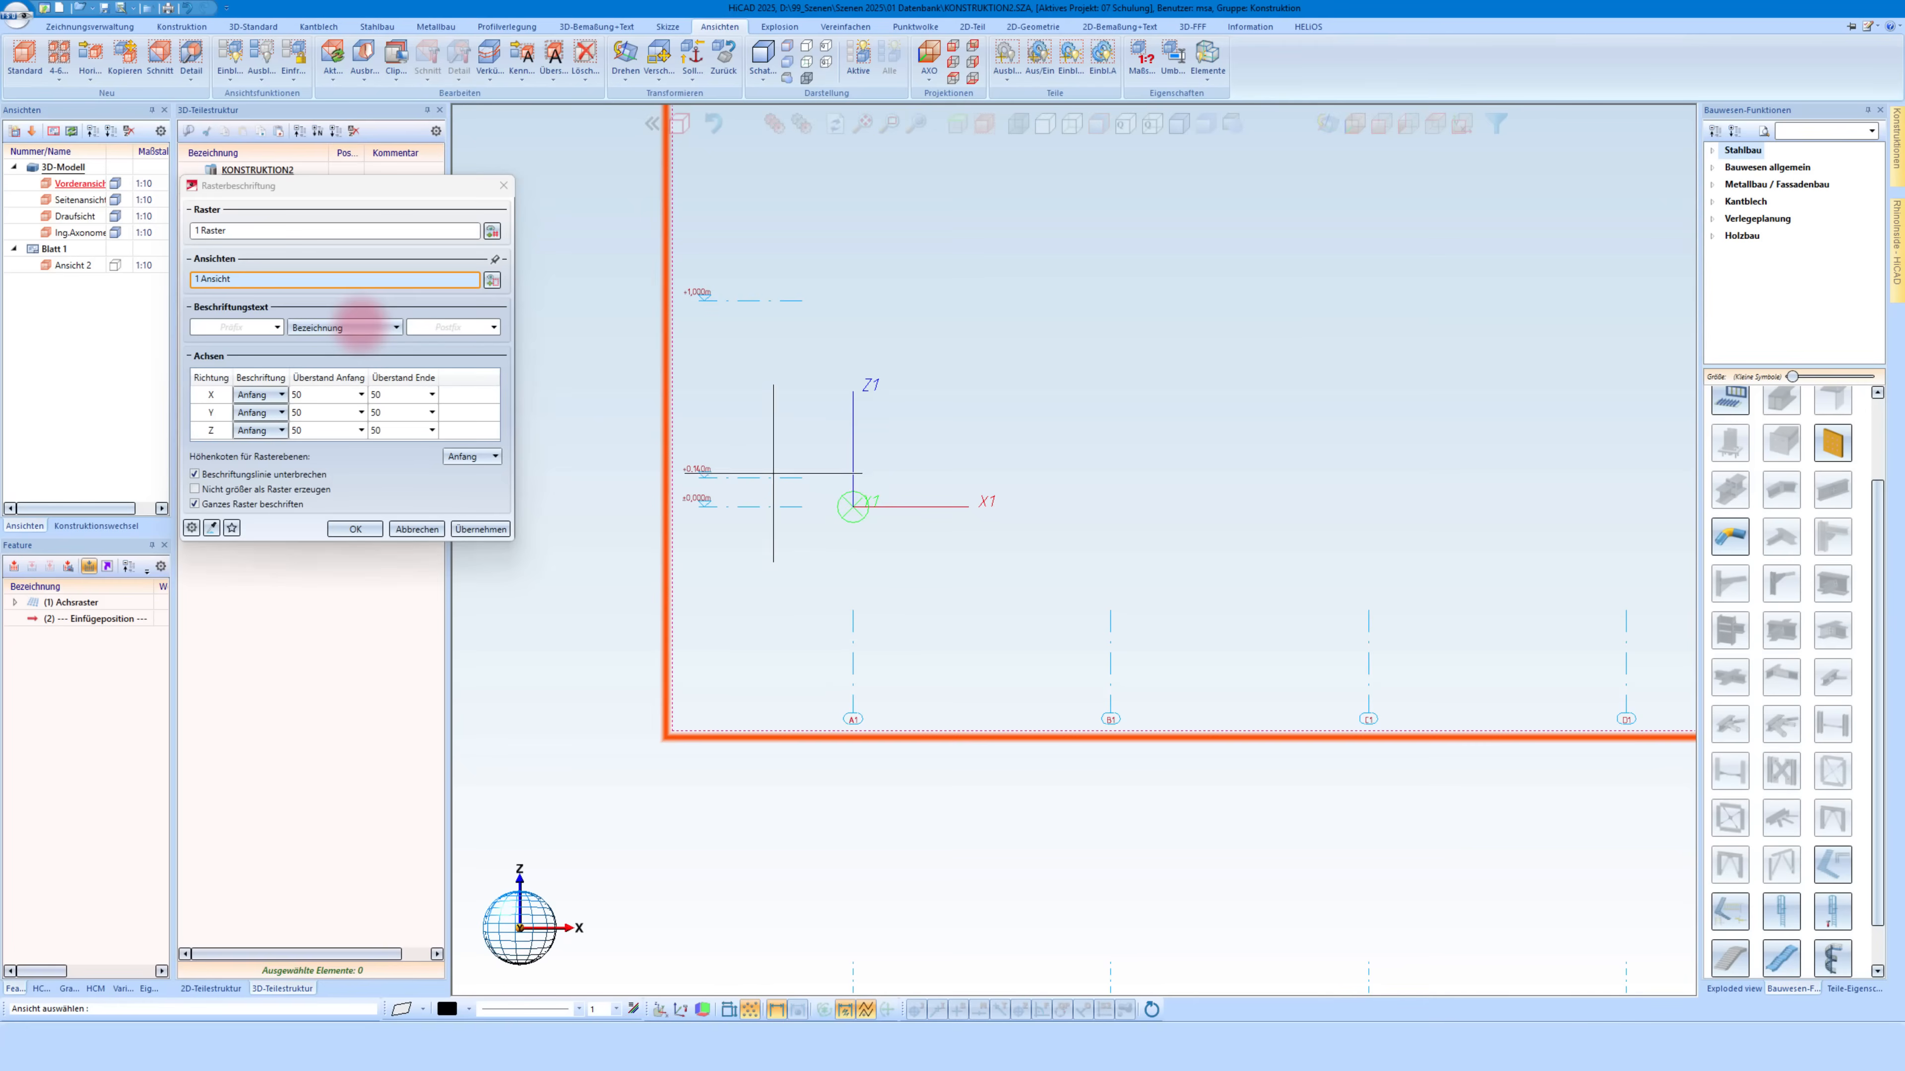
{"action": "scroll", "coordinate": [773, 472], "scroll_direction": "up", "scroll_amount": 3}
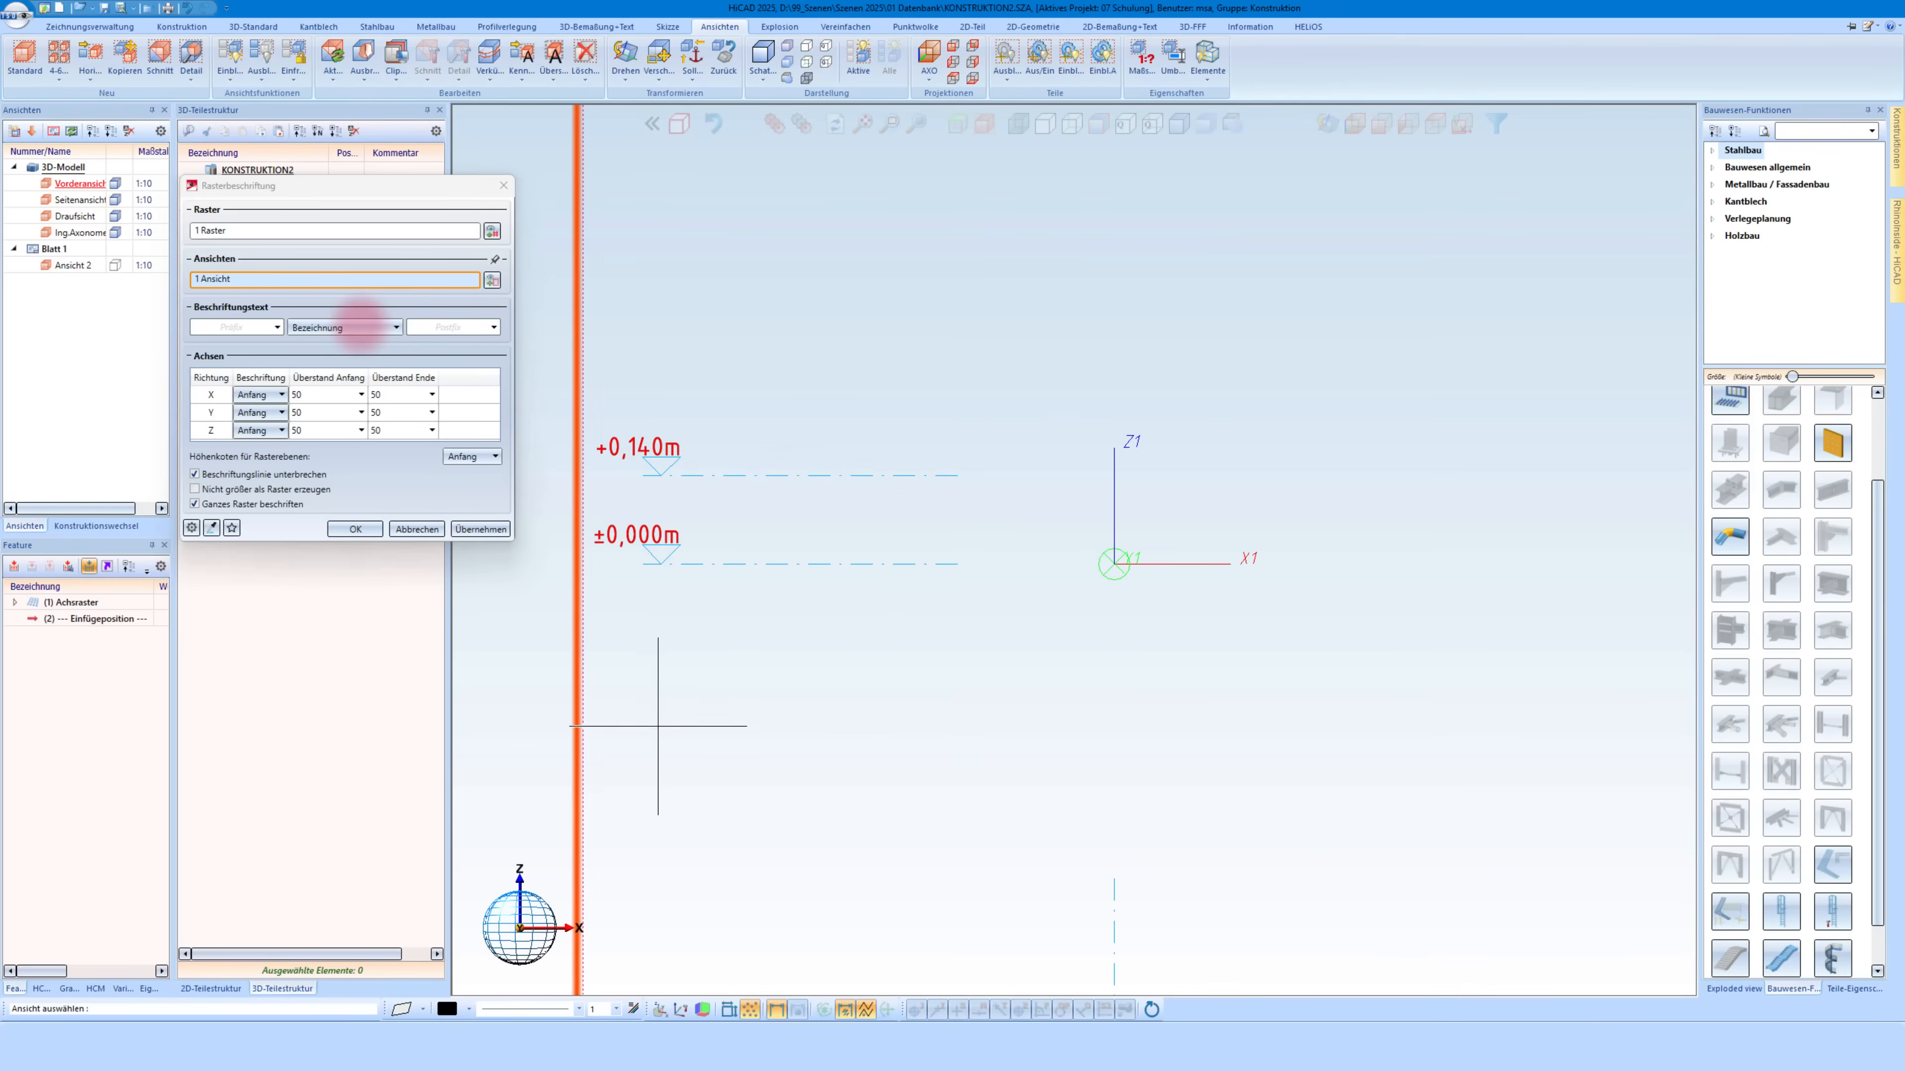
{"action": "scroll", "coordinate": [658, 726], "scroll_direction": "down", "scroll_amount": 3}
{"action": "scroll", "coordinate": [660, 510], "scroll_direction": "up", "scroll_amount": 5}
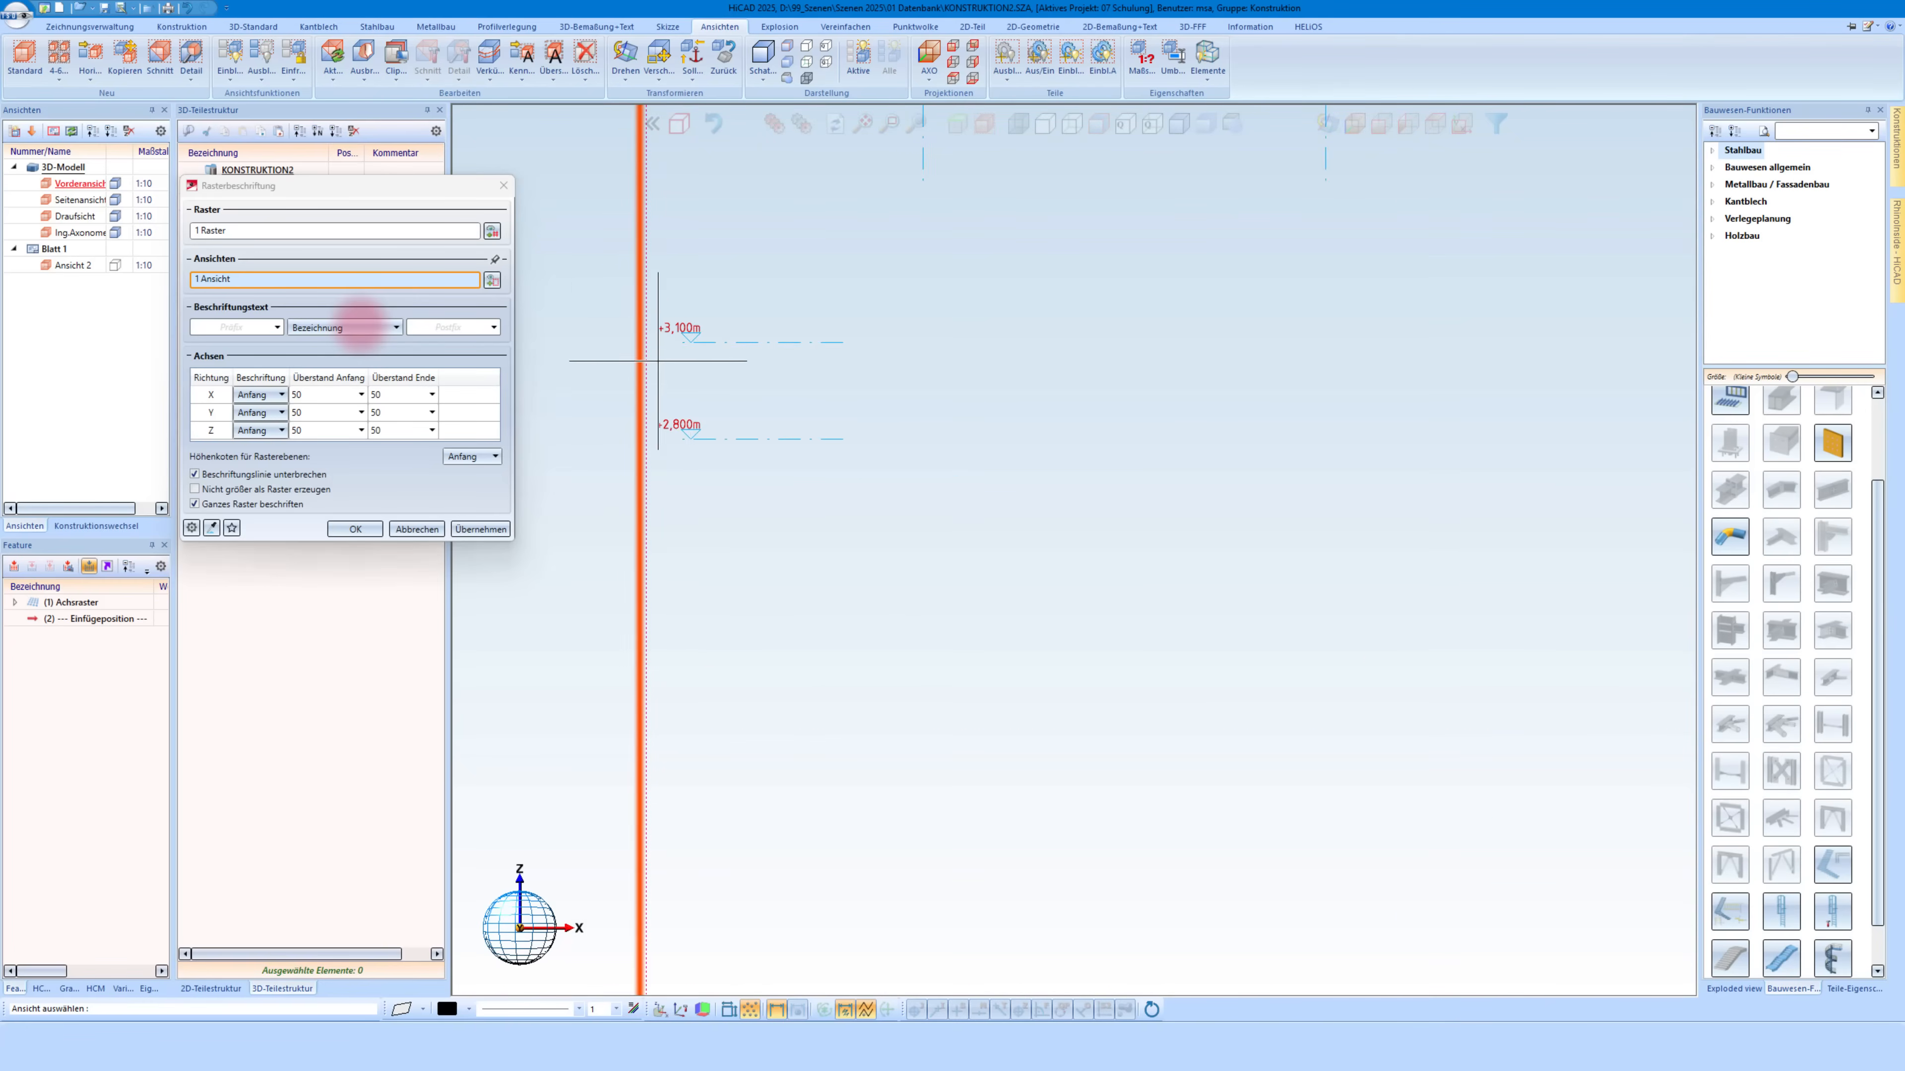
{"action": "scroll", "coordinate": [658, 360], "scroll_direction": "down", "scroll_amount": 4}
{"action": "scroll", "coordinate": [744, 596], "scroll_direction": "up", "scroll_amount": 2}
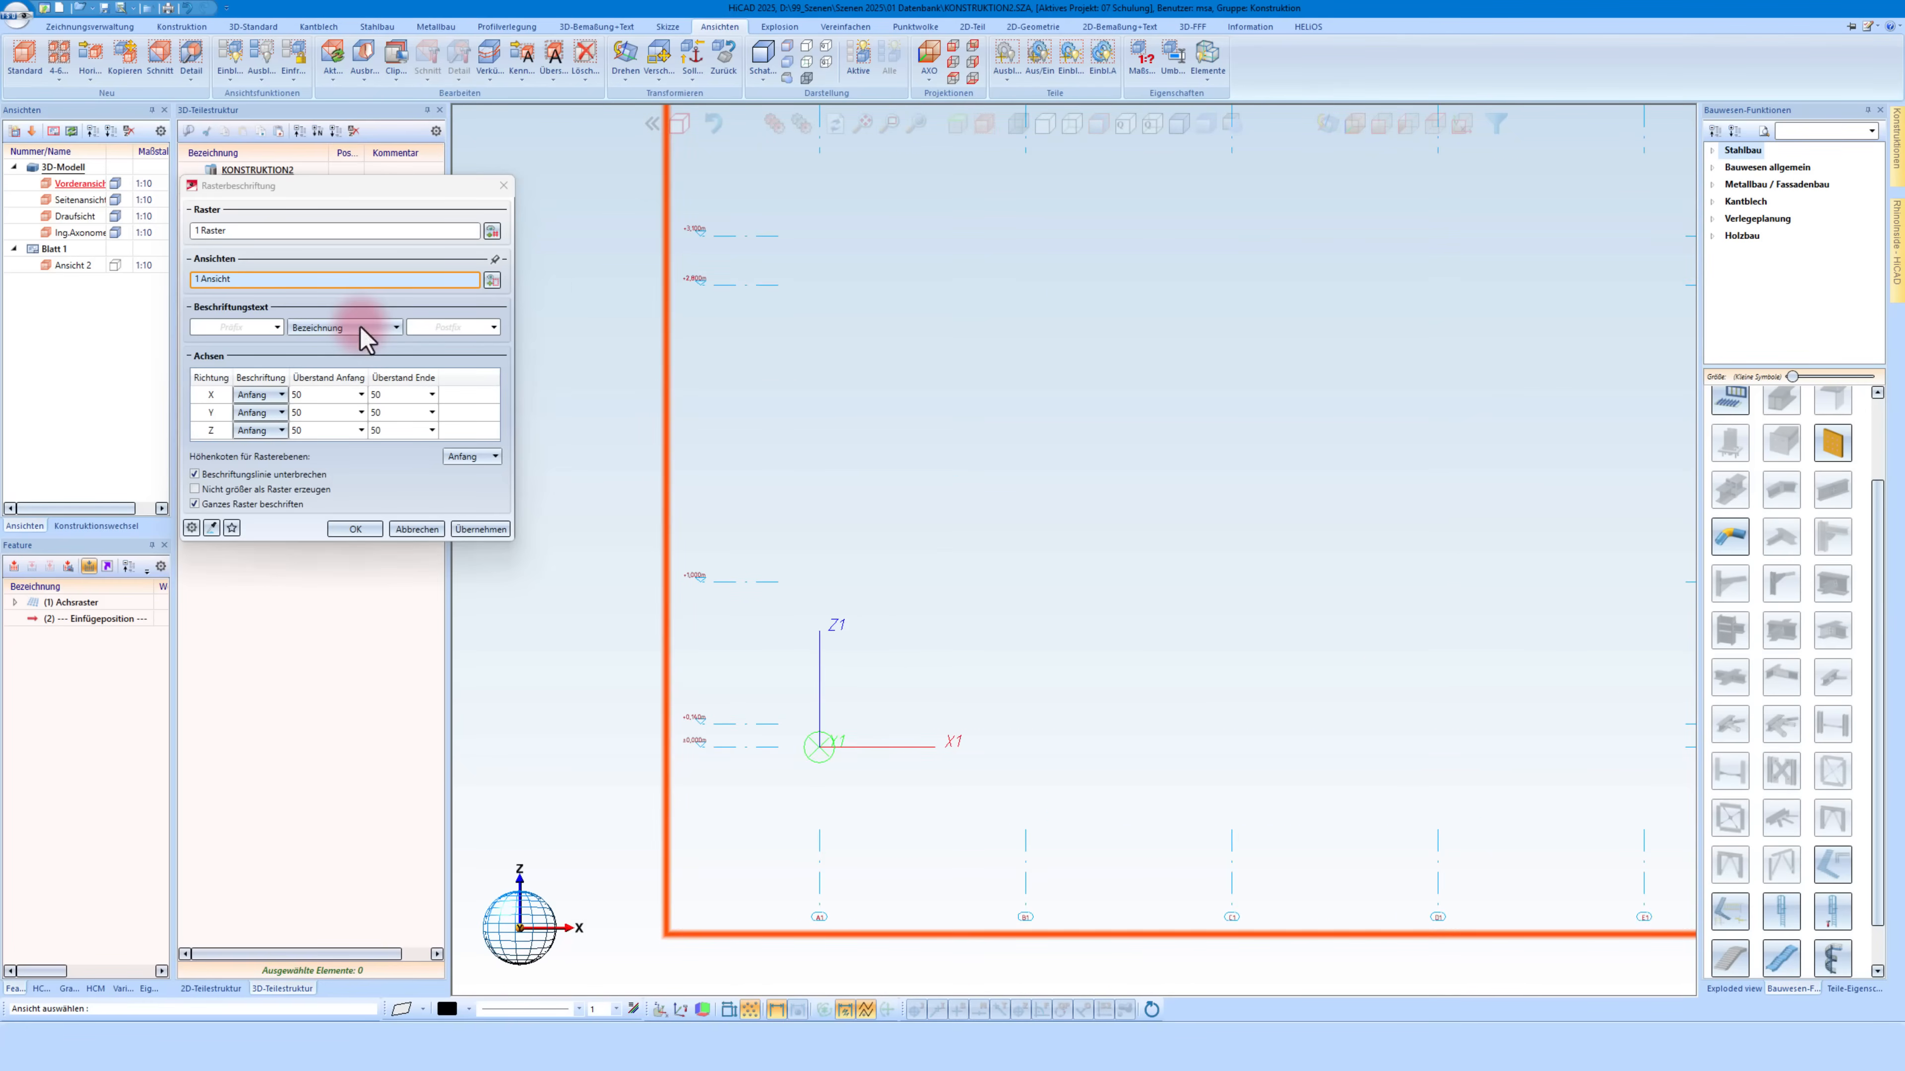
{"action": "scroll", "coordinate": [863, 623], "scroll_direction": "down", "scroll_amount": 2}
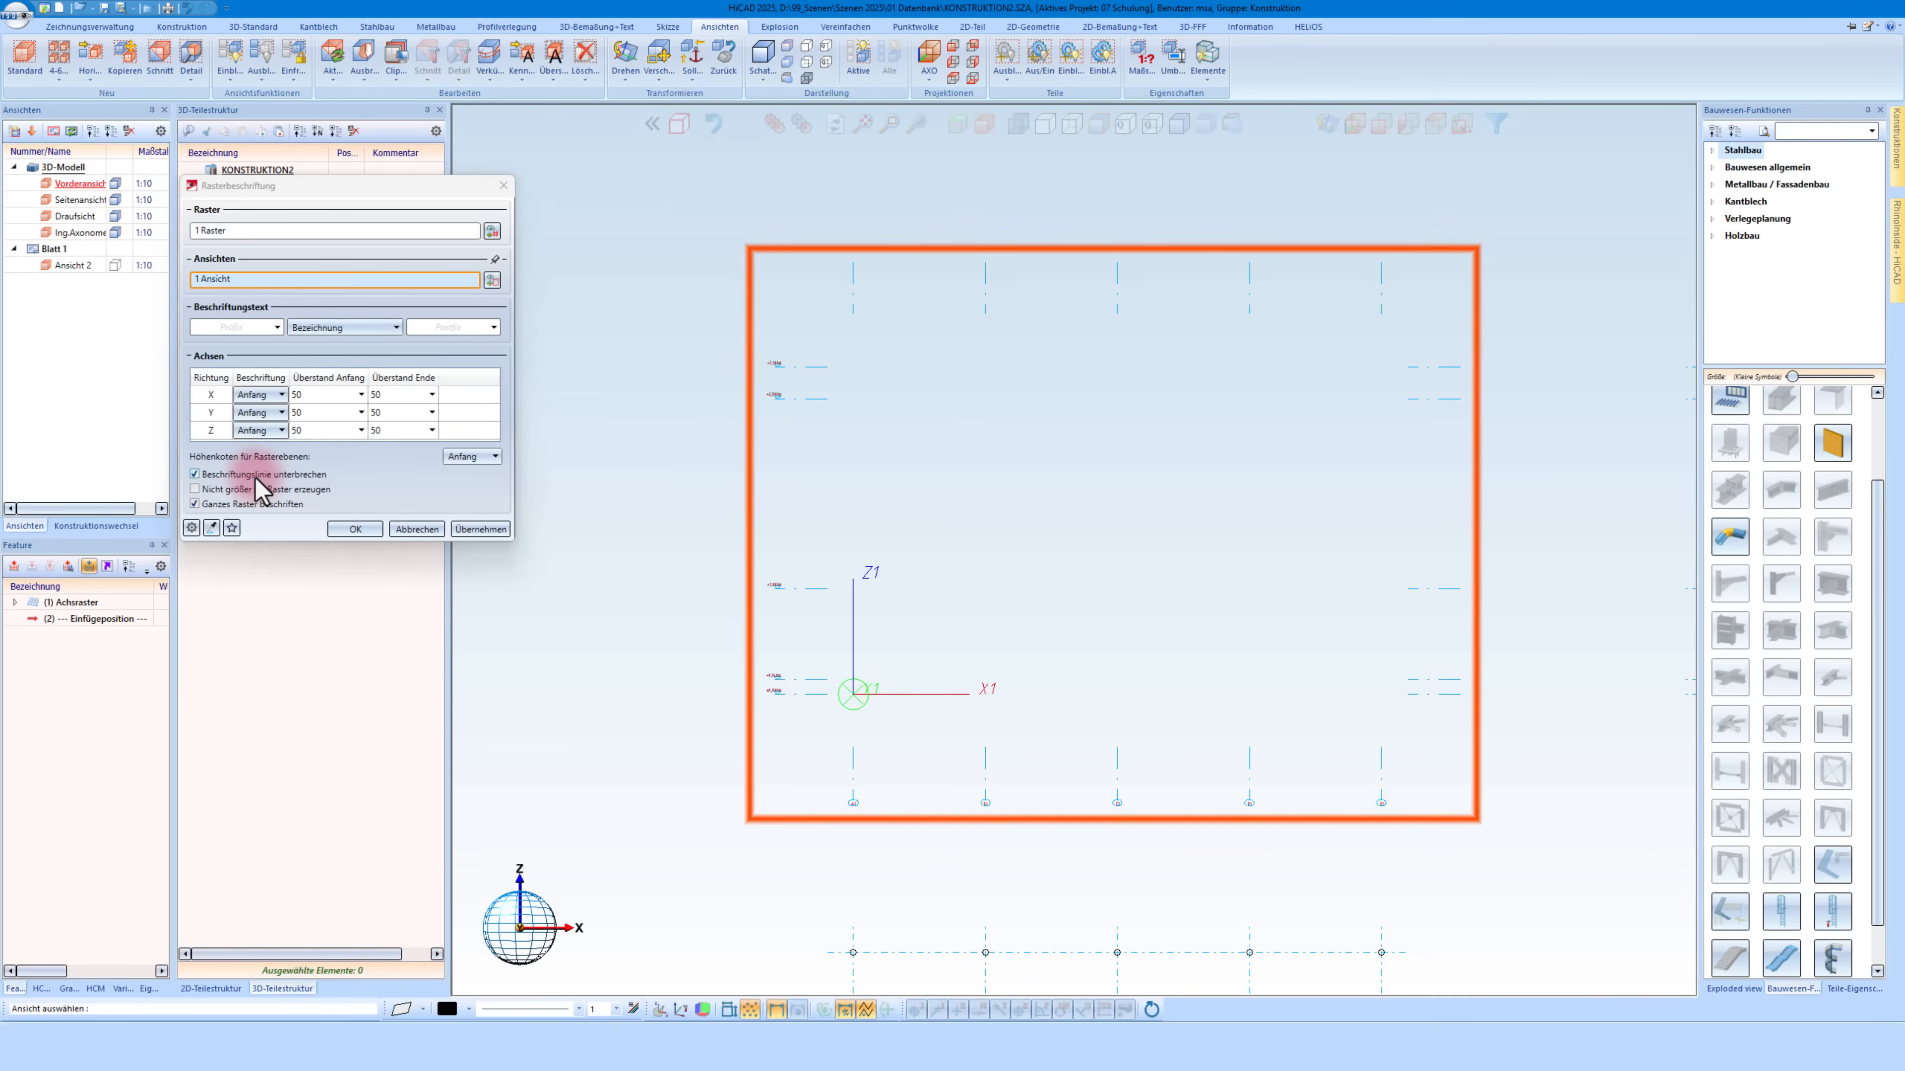
Turn off the interrupted labelling lines (Beschriftungslinie unterbrechen) and apply the grid labelling to the front view
{"action": "left_click", "coordinate": [256, 480]}
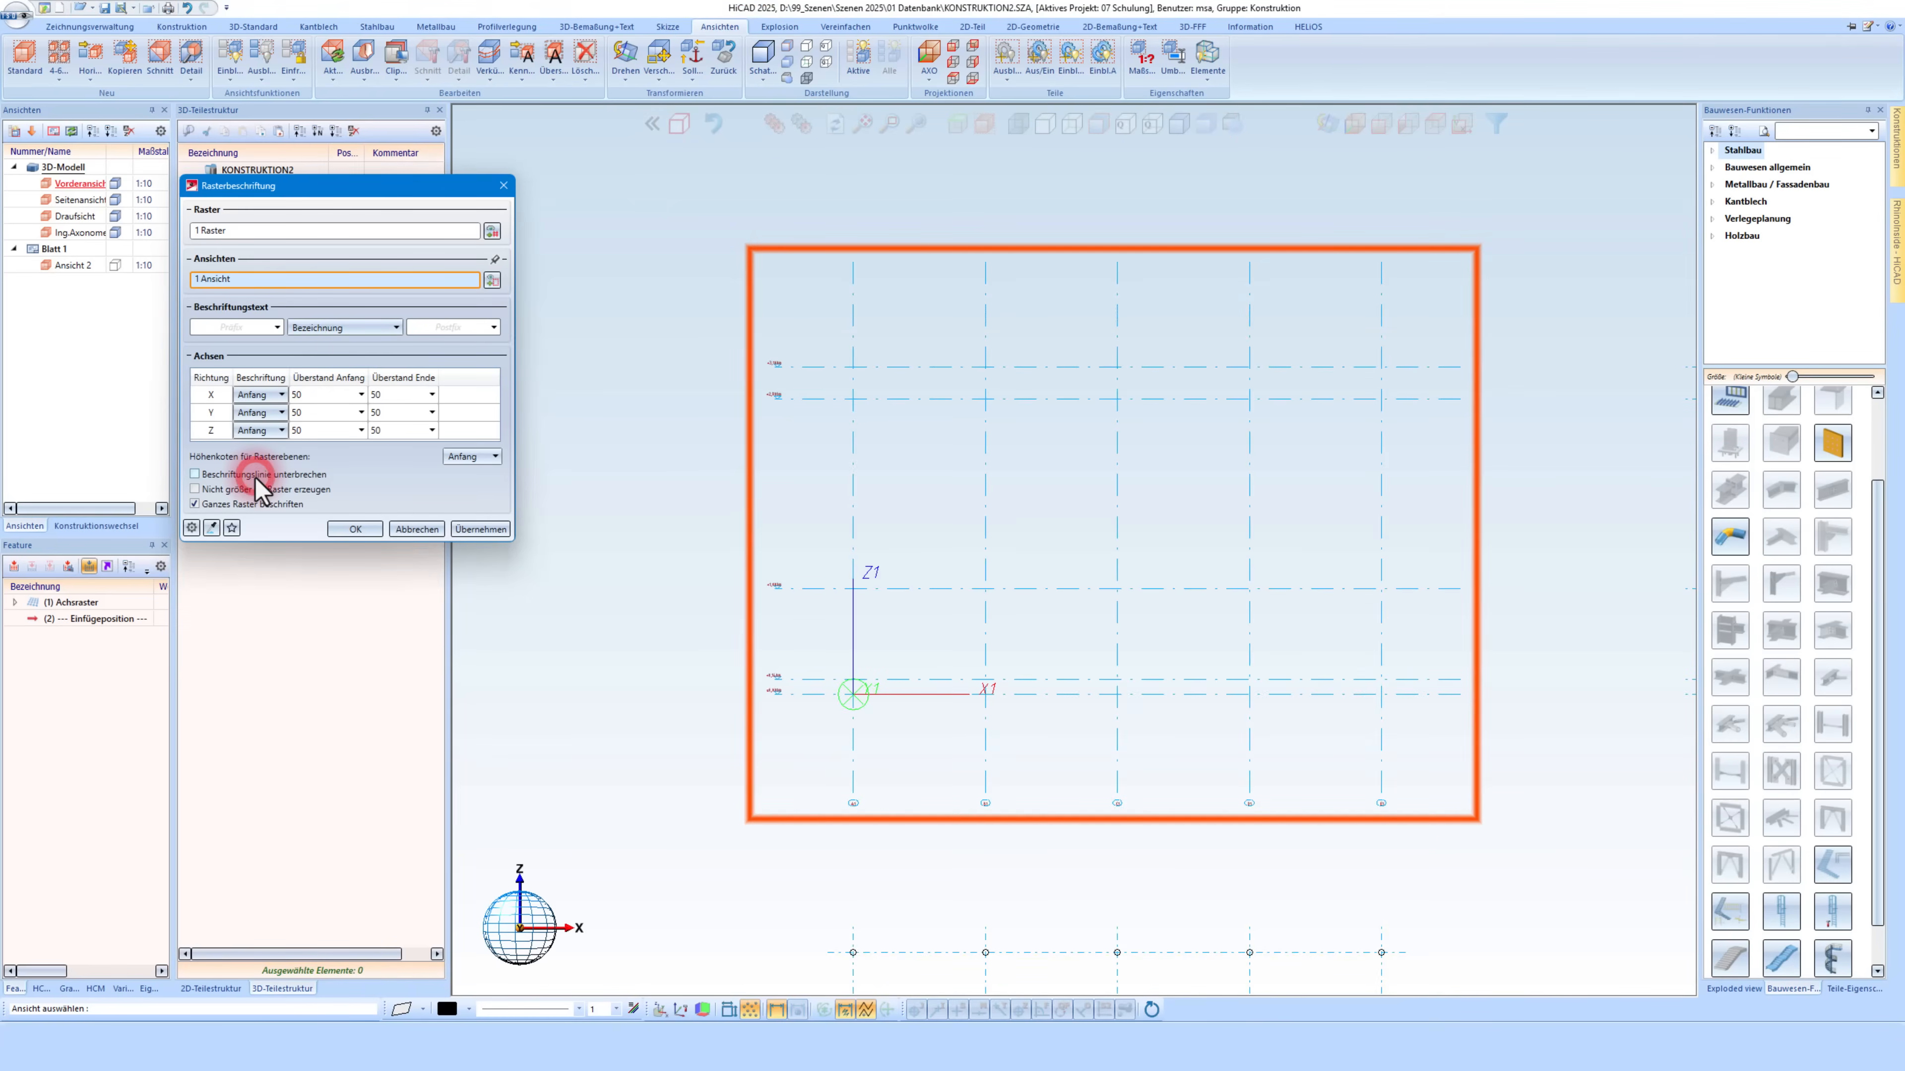
{"action": "left_click", "coordinate": [210, 488]}
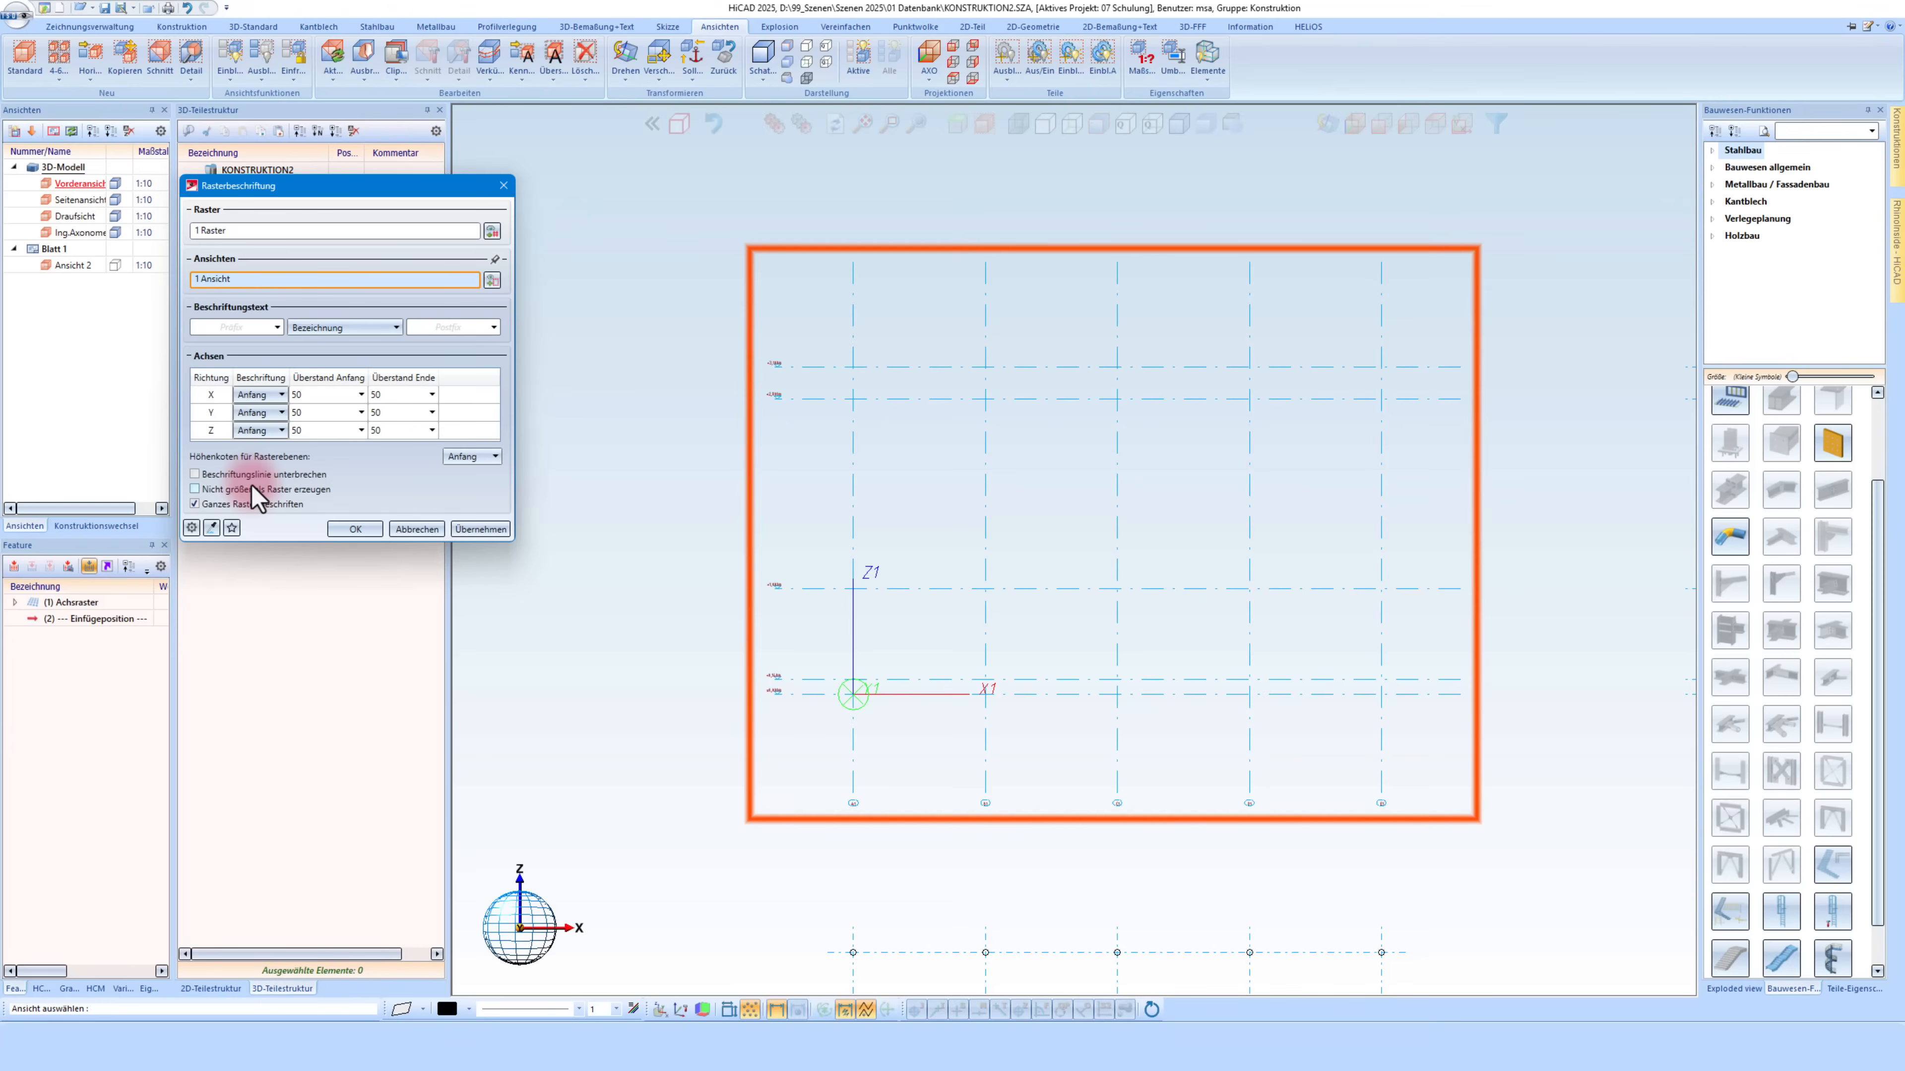
{"action": "left_click", "coordinate": [220, 505]}
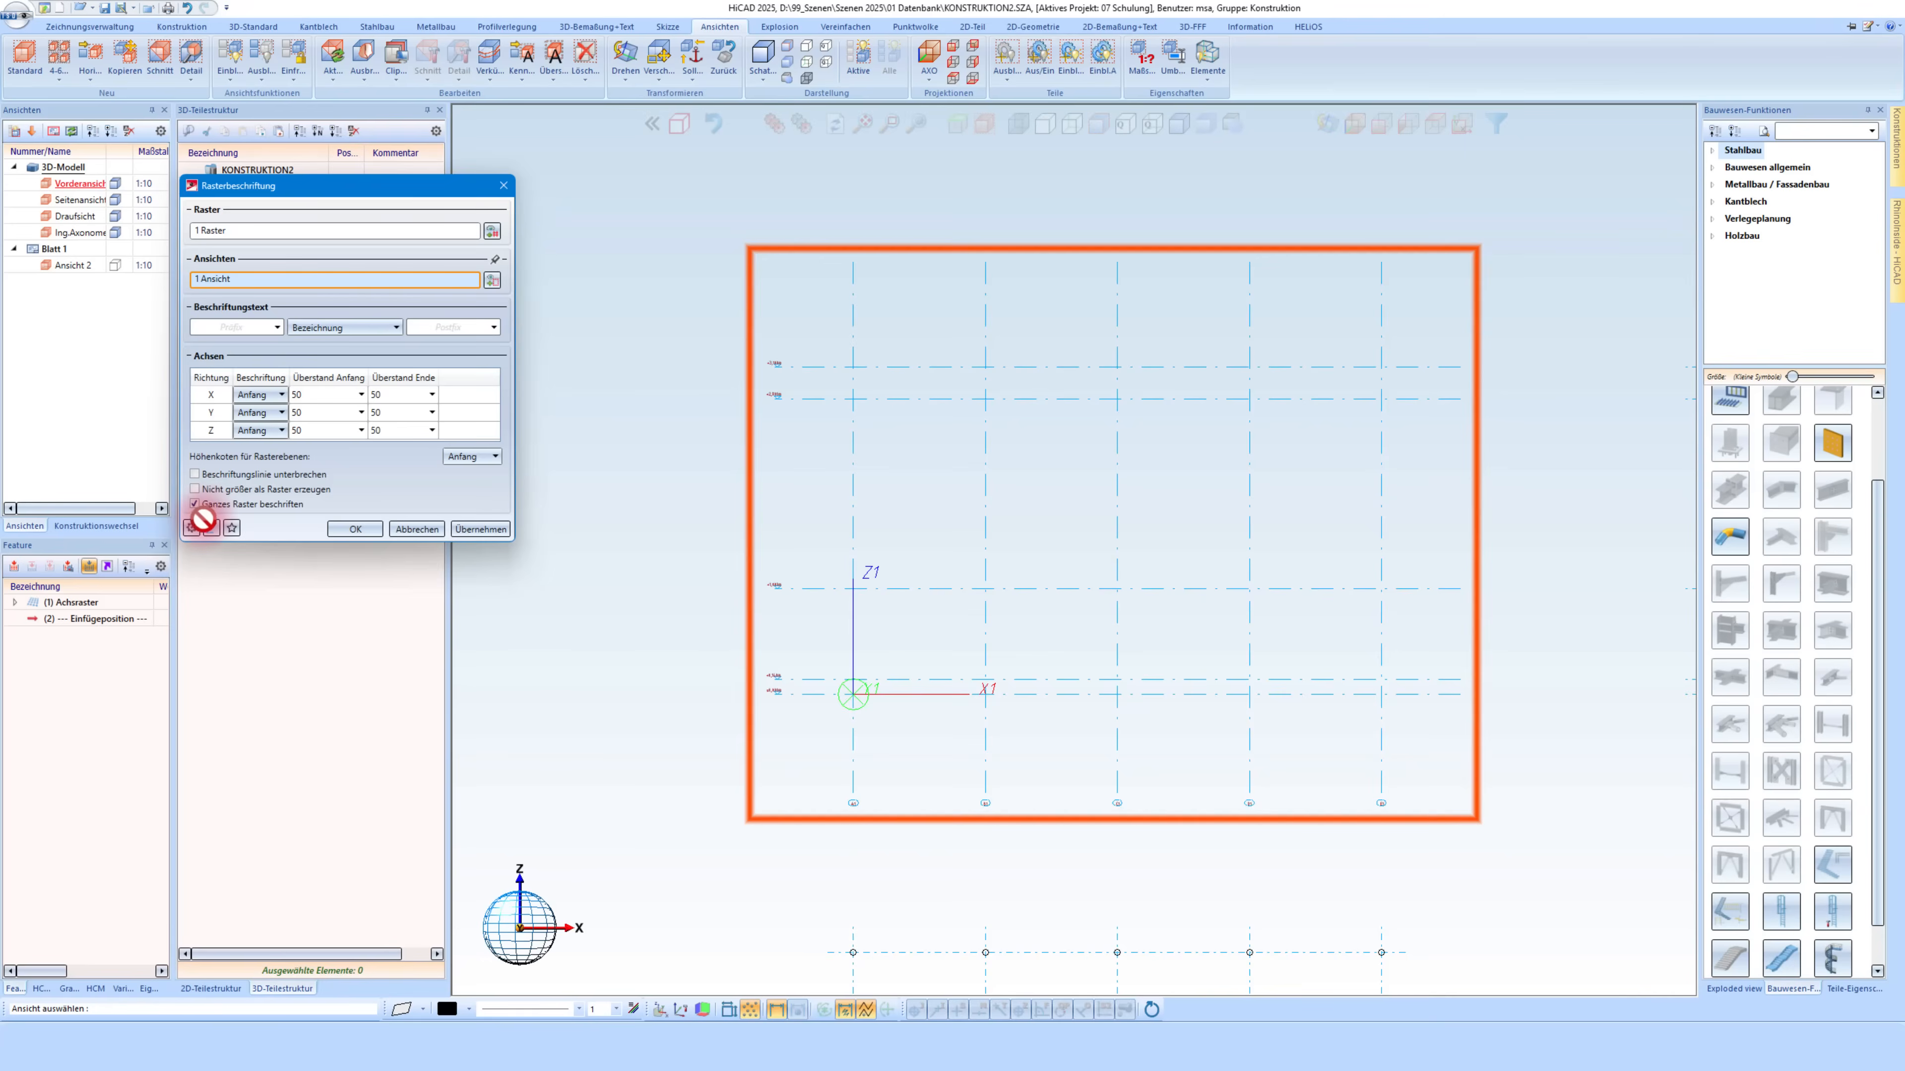
{"action": "left_click", "coordinate": [191, 528]}
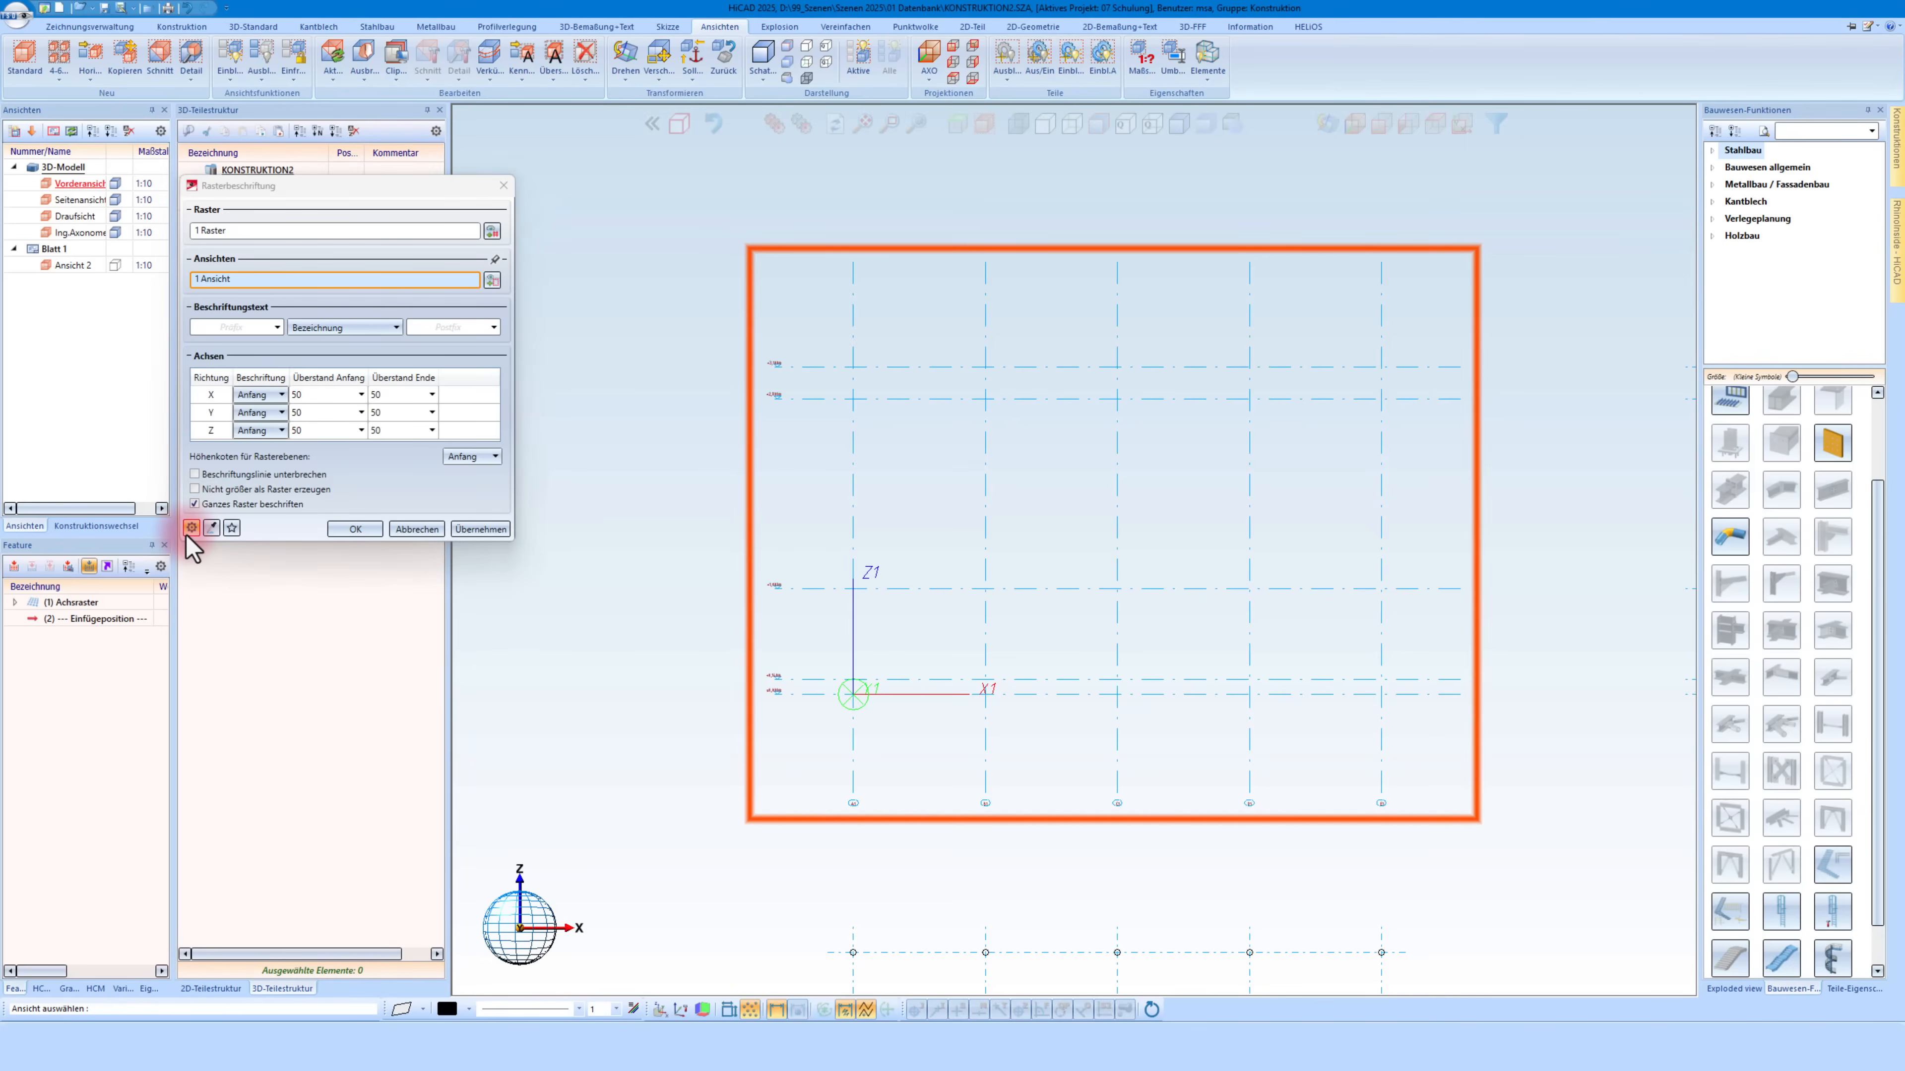
{"action": "left_click", "coordinate": [491, 445]}
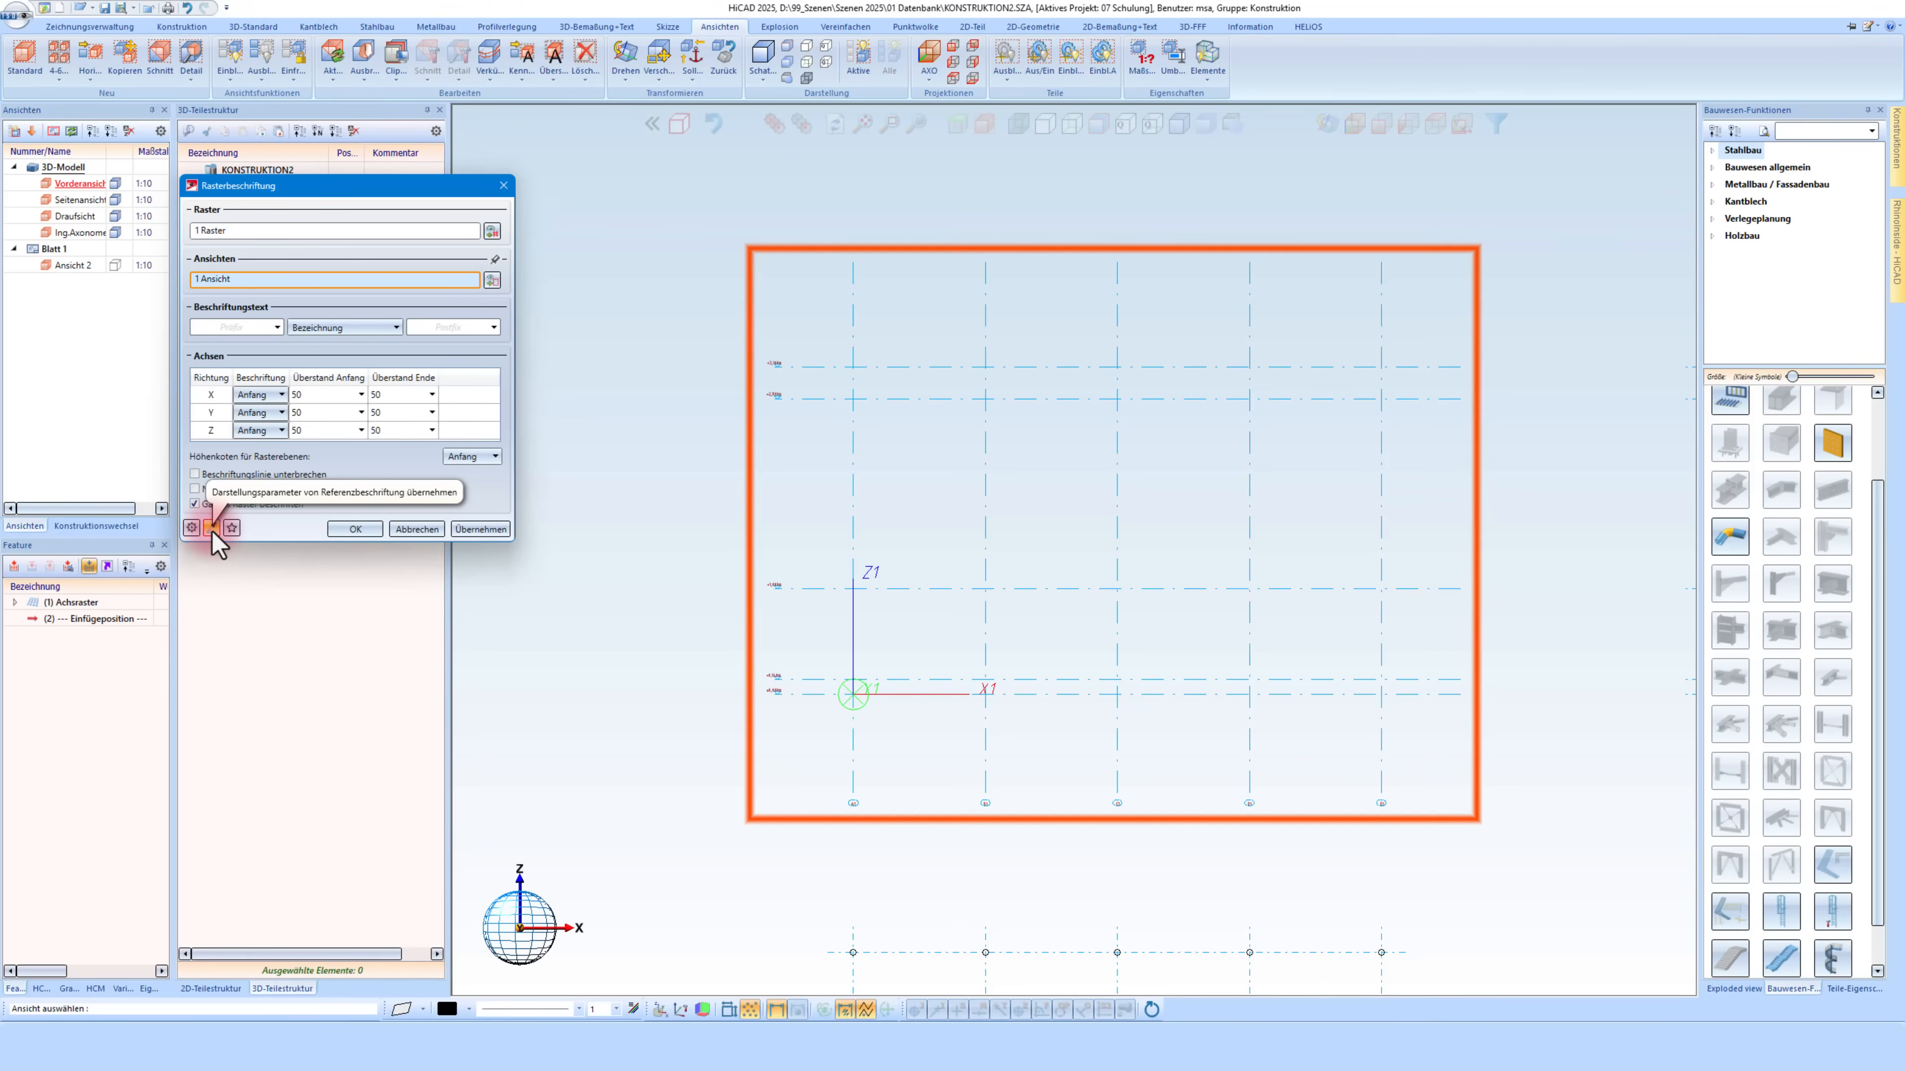
{"action": "left_click", "coordinate": [349, 530]}
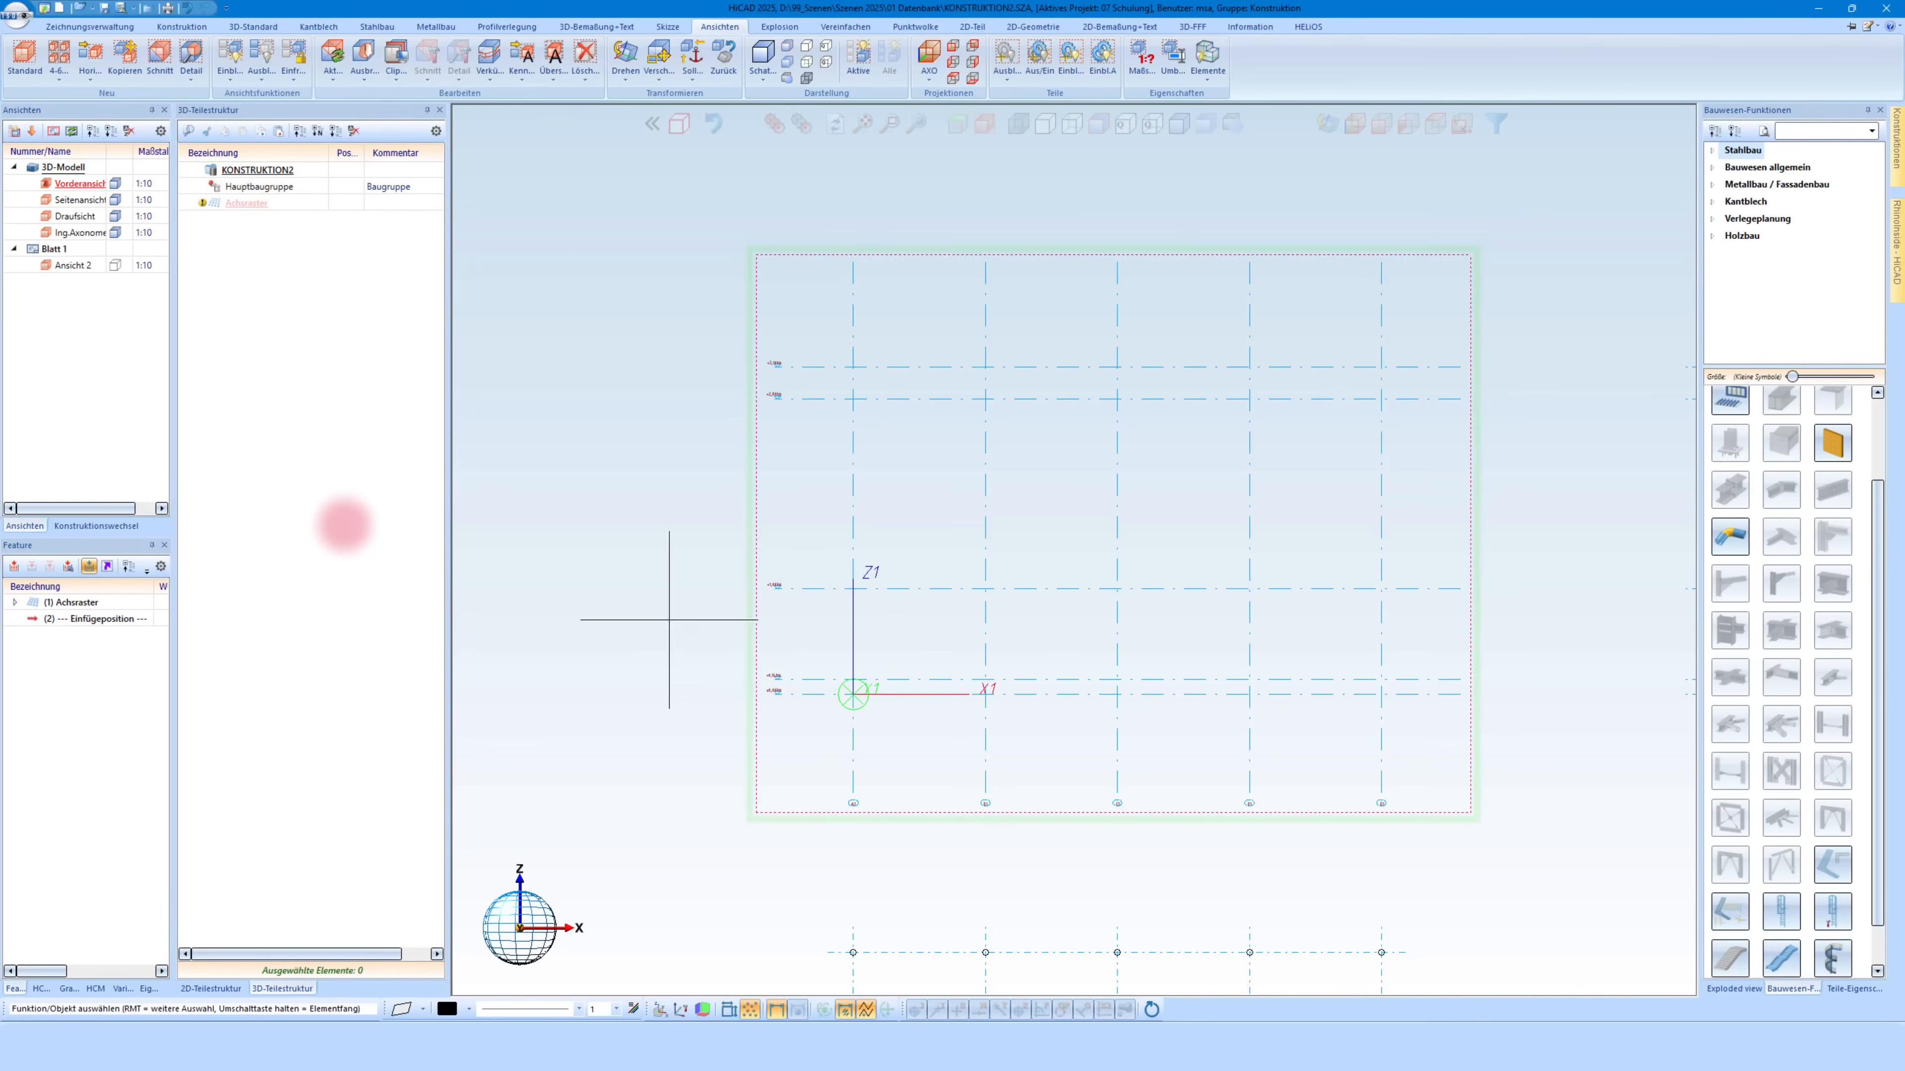
Add a parallel chain dimension across all five vertical grid axes in the front view, placed just above their axis labels
{"action": "scroll", "coordinate": [927, 798], "scroll_direction": "up", "scroll_amount": 2}
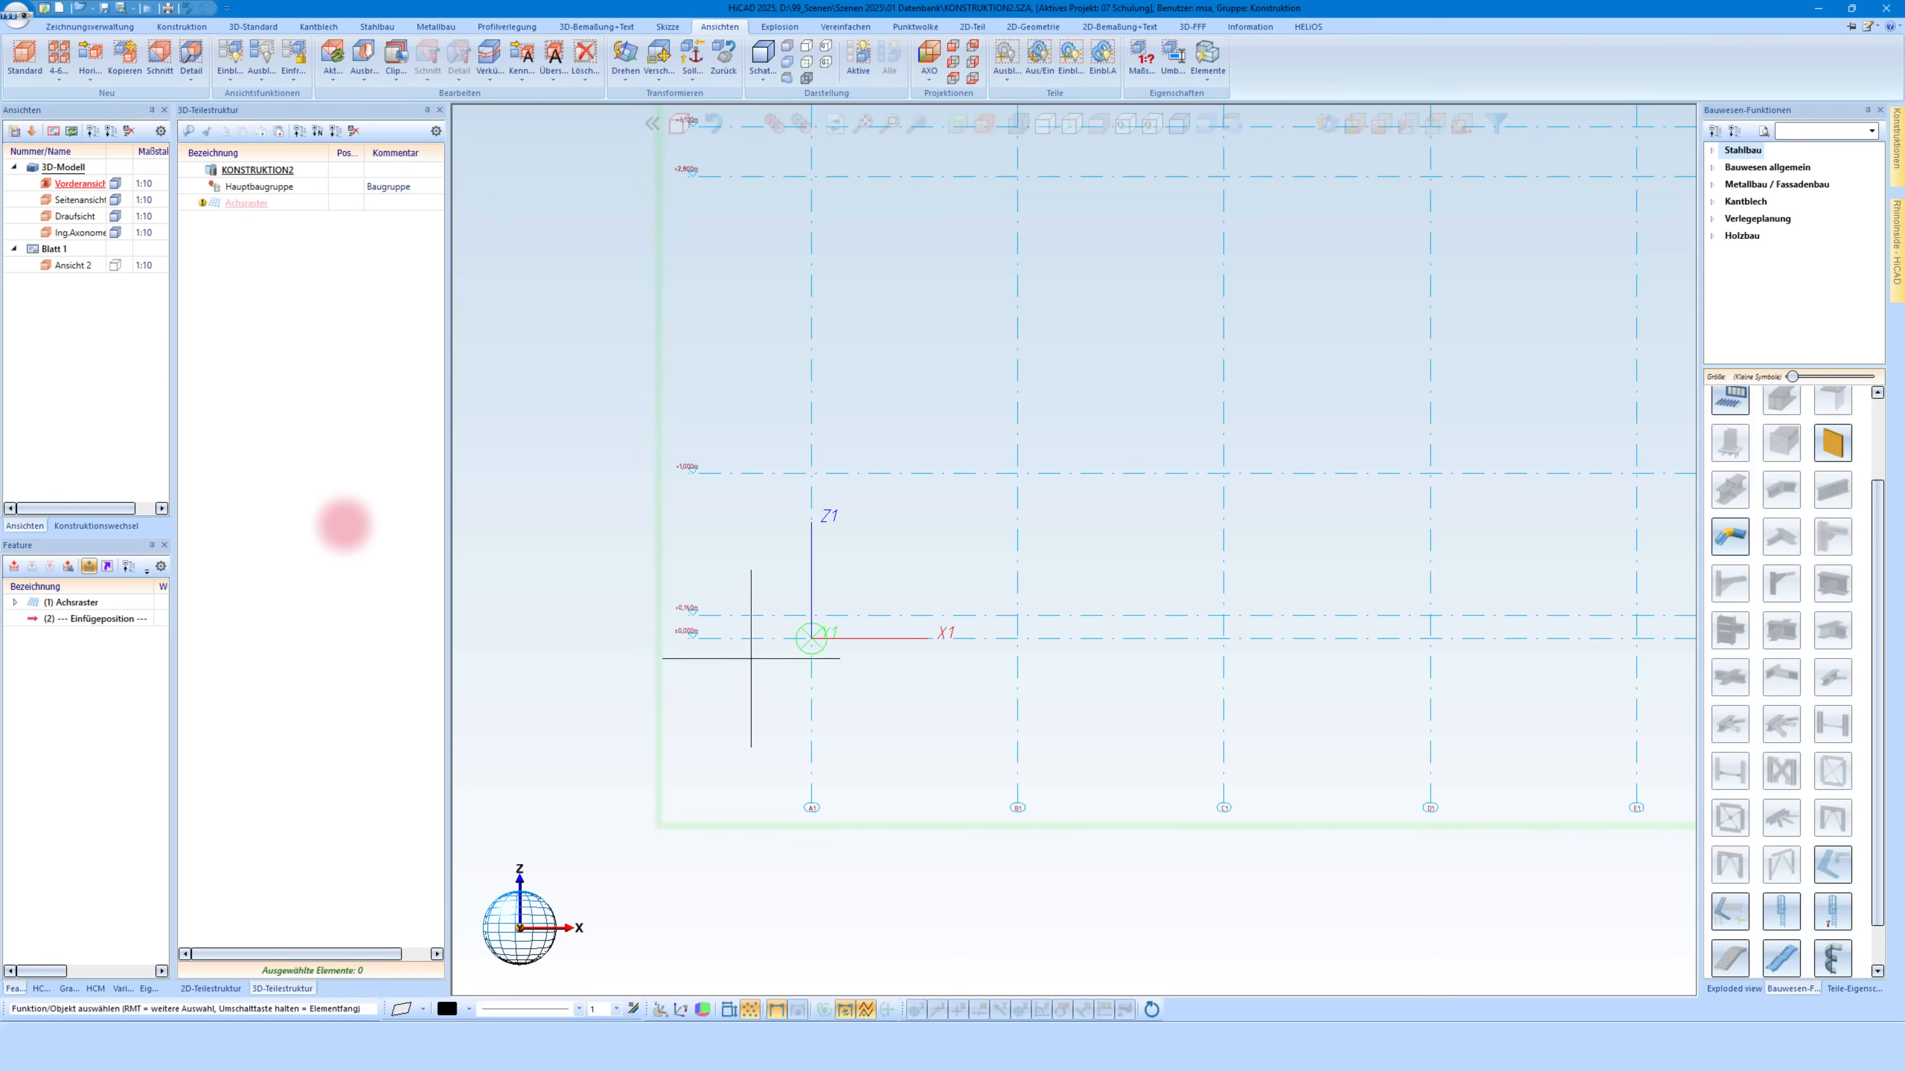
{"action": "scroll", "coordinate": [616, 711], "scroll_direction": "down", "scroll_amount": 2}
{"action": "scroll", "coordinate": [790, 742], "scroll_direction": "up", "scroll_amount": 2}
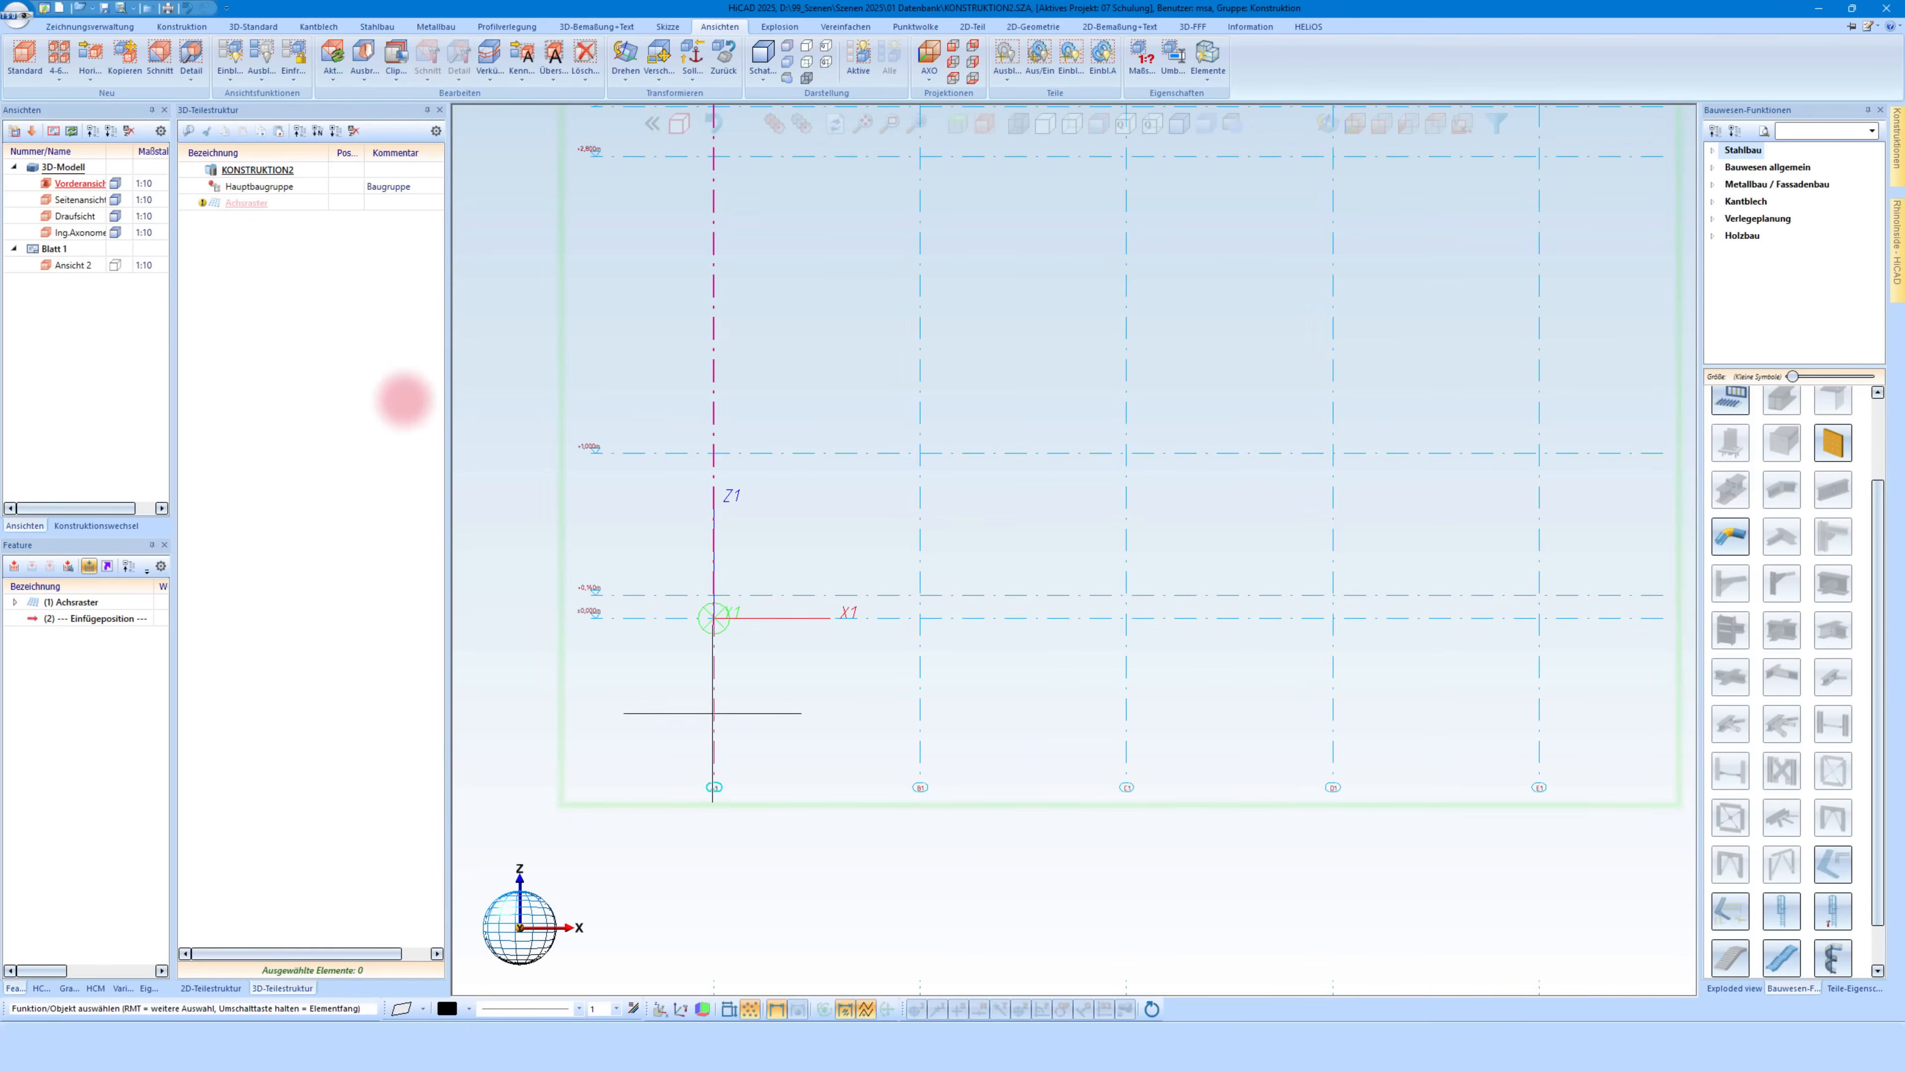
{"action": "left_click", "coordinate": [596, 26]}
{"action": "left_click", "coordinate": [68, 56]}
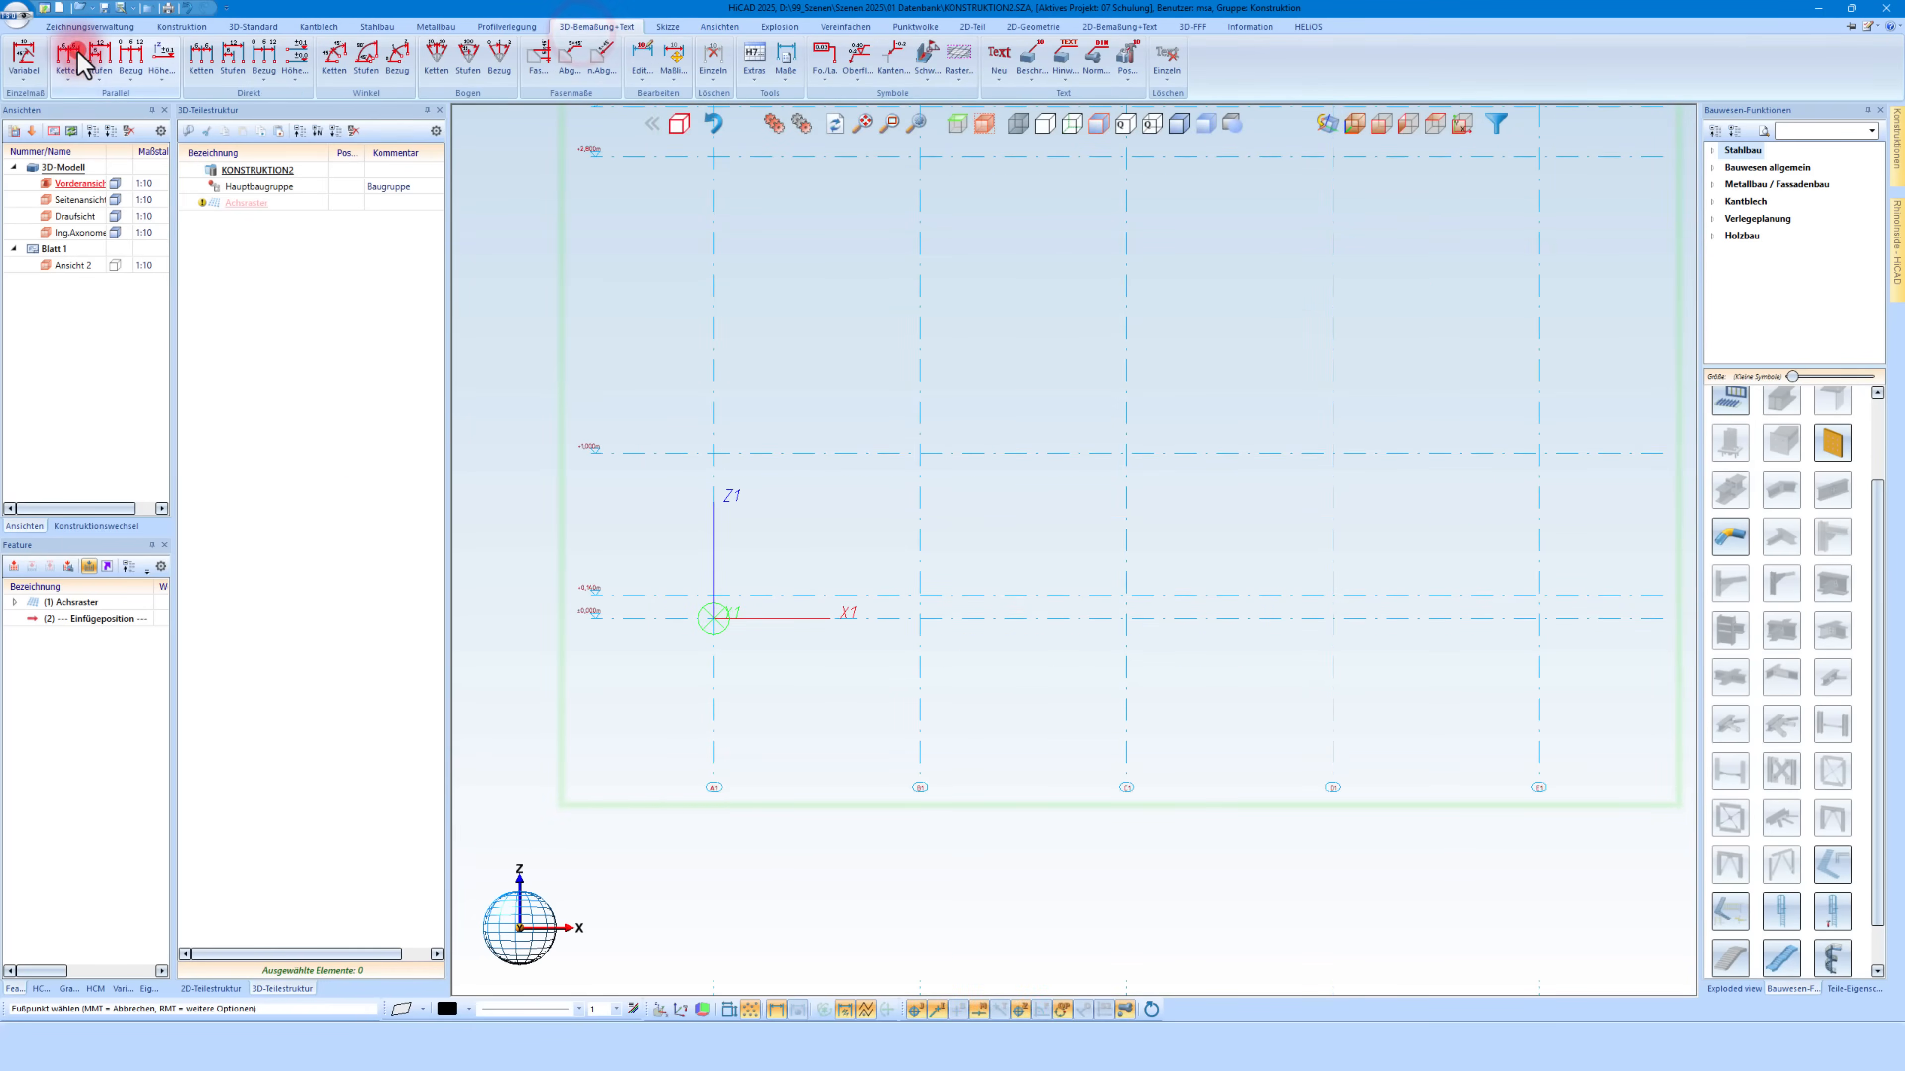
{"action": "left_click", "coordinate": [709, 674]}
{"action": "left_click", "coordinate": [909, 674]}
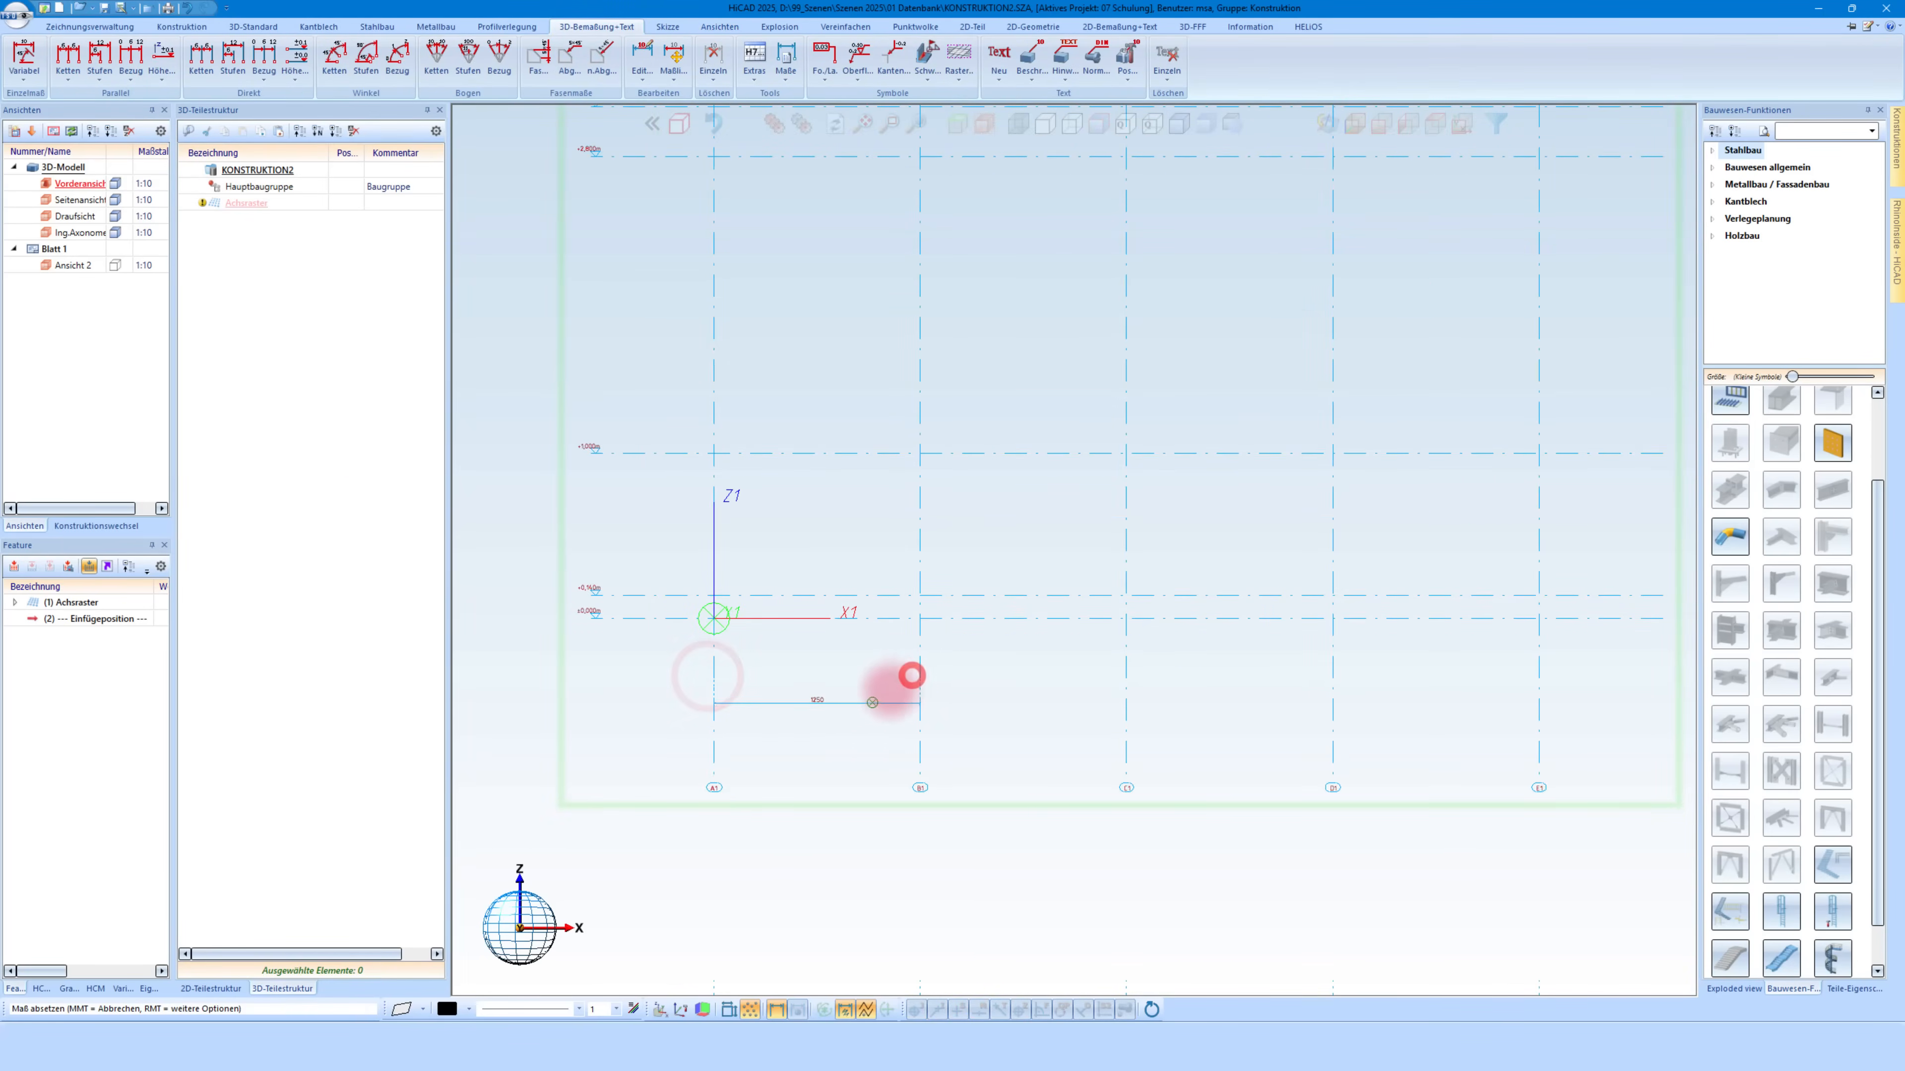
{"action": "left_click", "coordinate": [866, 707]}
{"action": "left_click", "coordinate": [1115, 681]}
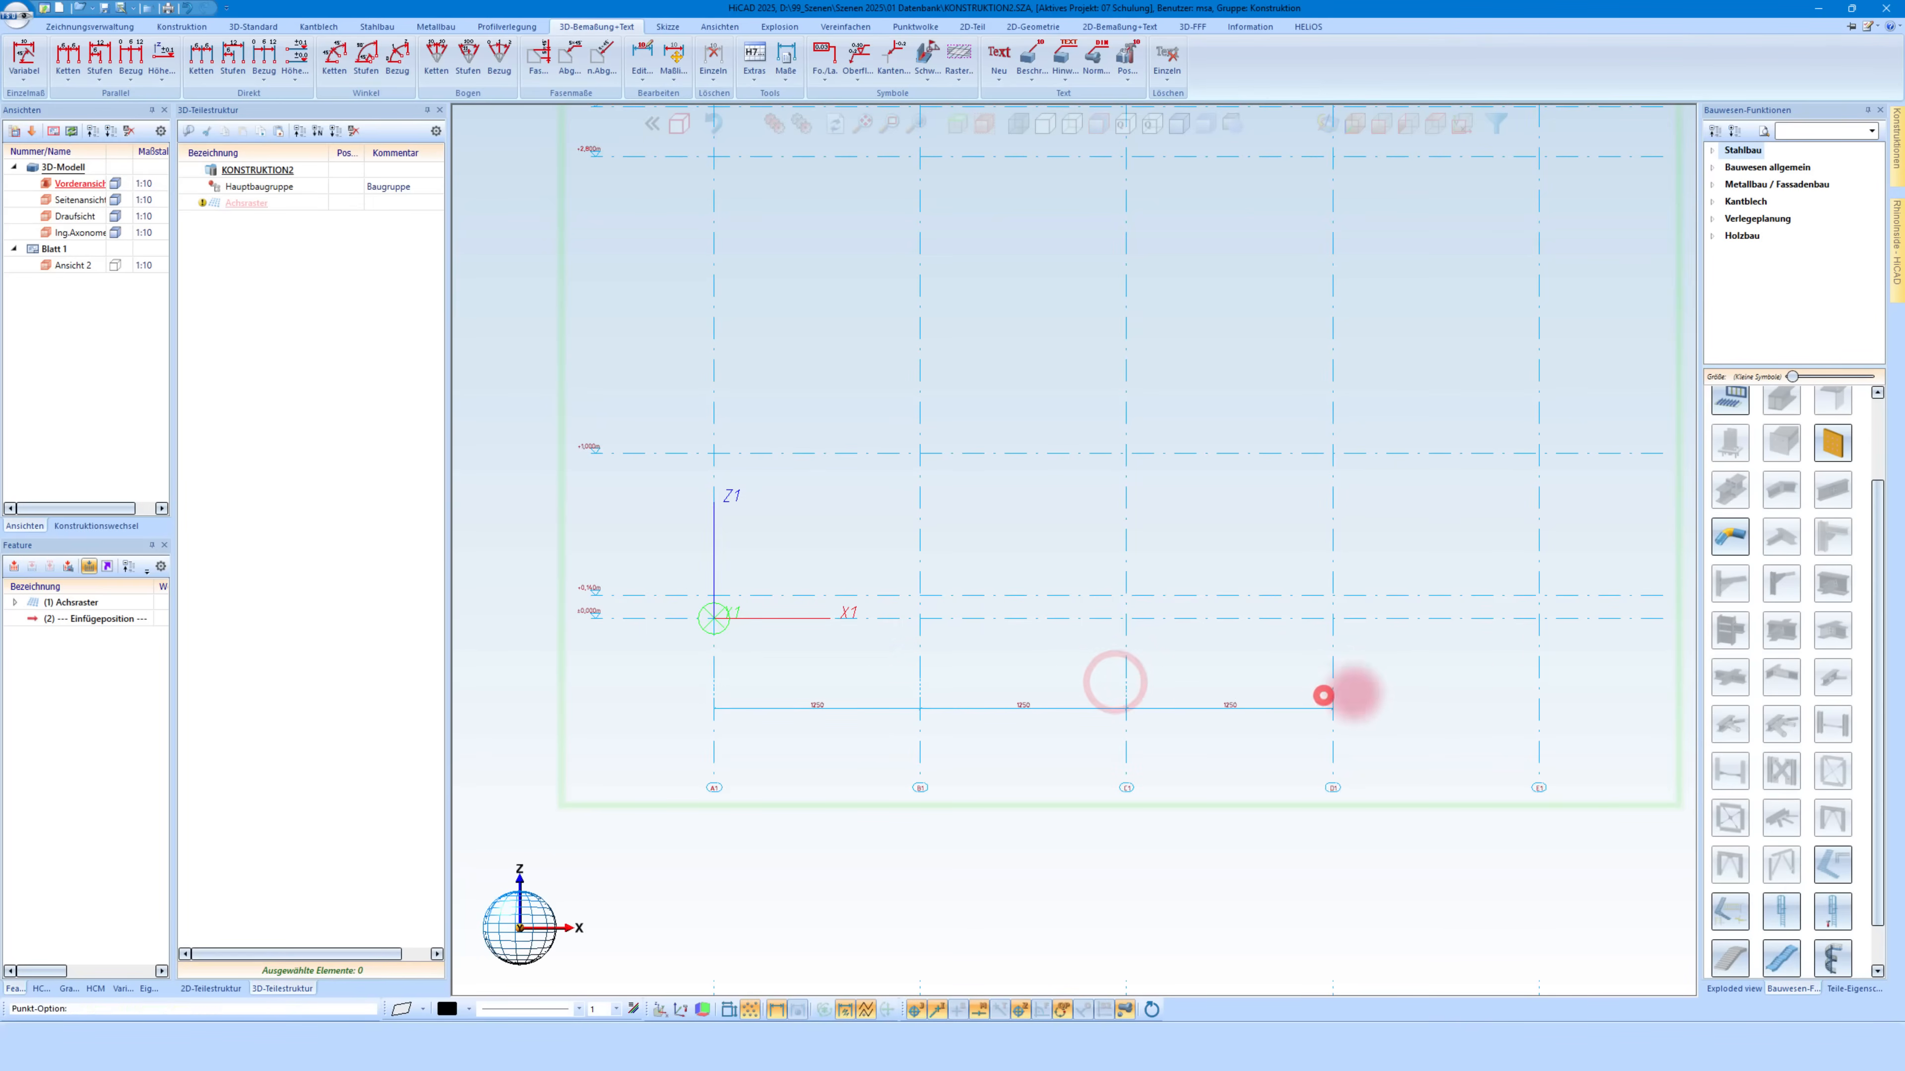
{"action": "left_click", "coordinate": [1324, 695]}
{"action": "left_click", "coordinate": [1532, 683]}
{"action": "middle_click", "coordinate": [642, 646]}
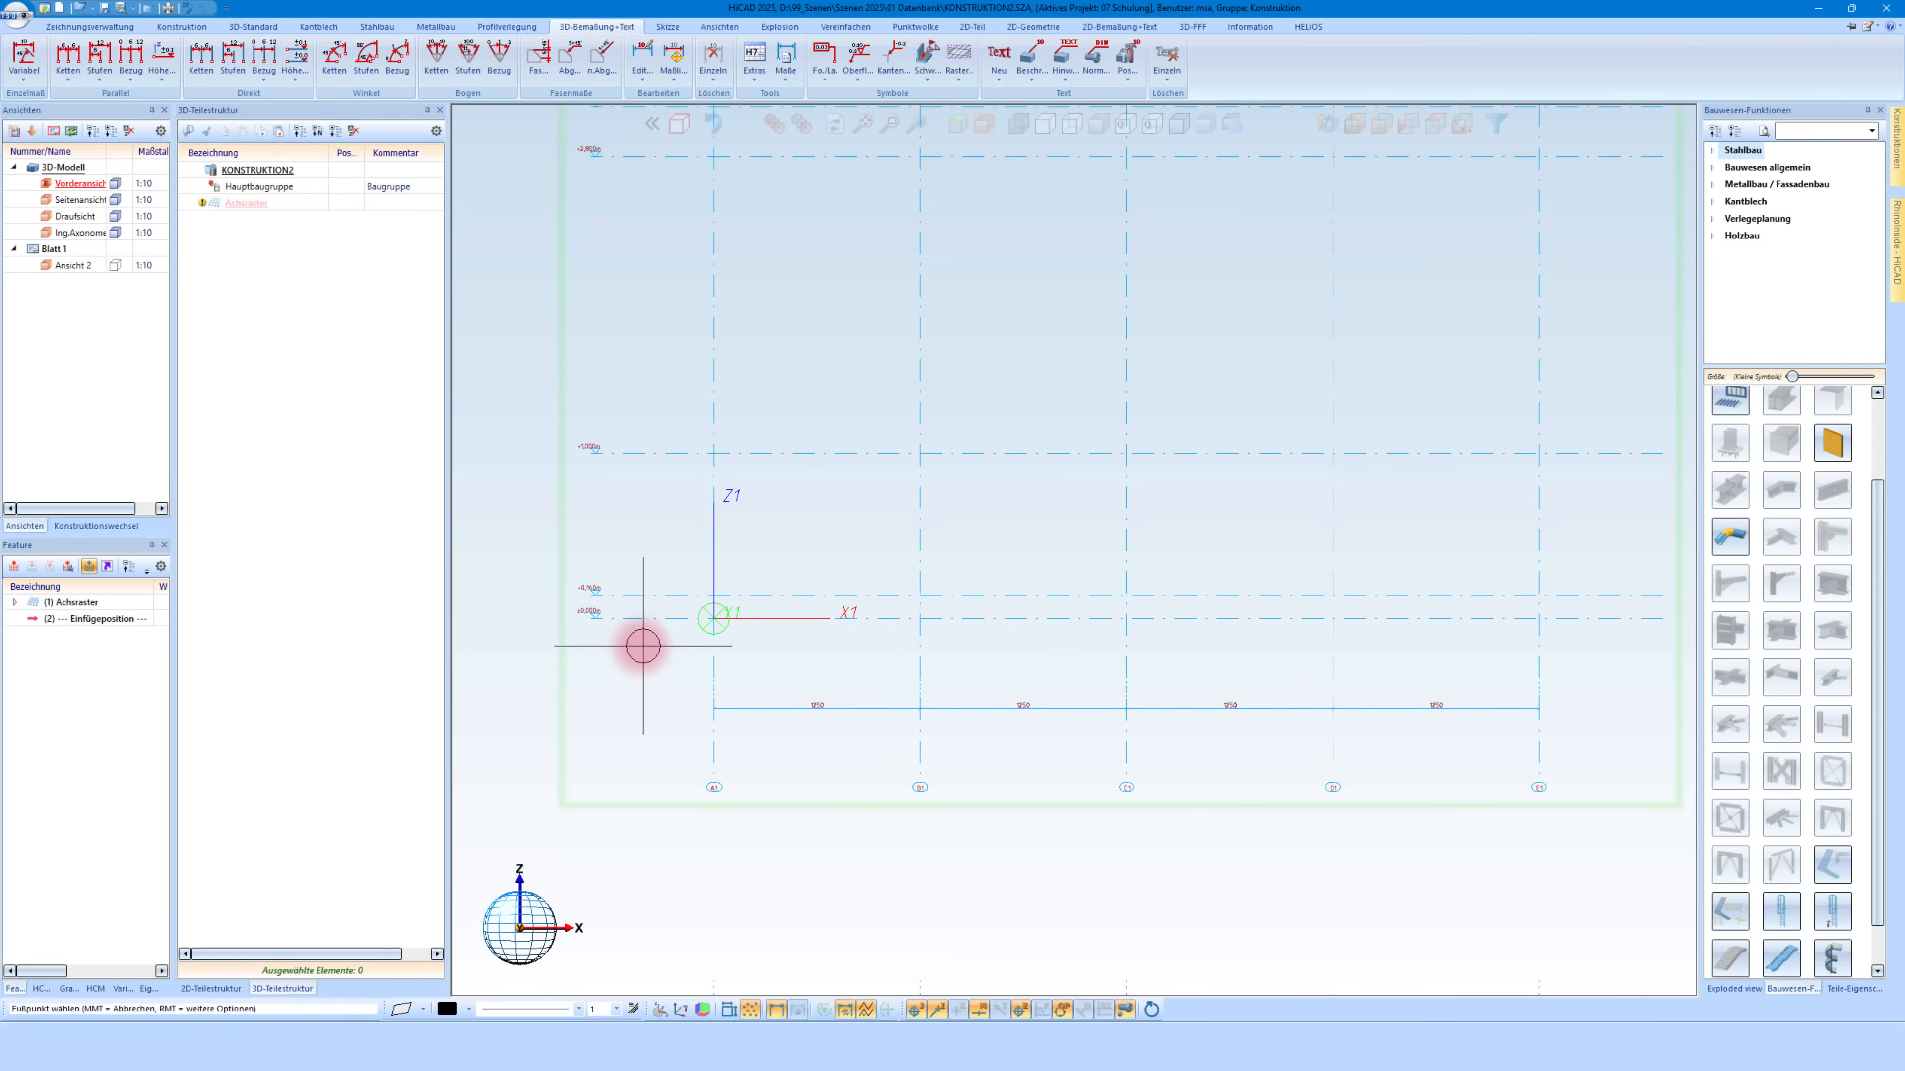
Add a vertical parallel chain dimension across all five horizontal grid planes in the front view, placed between the elevation marks and the first vertical axis
{"action": "left_click", "coordinate": [680, 618]}
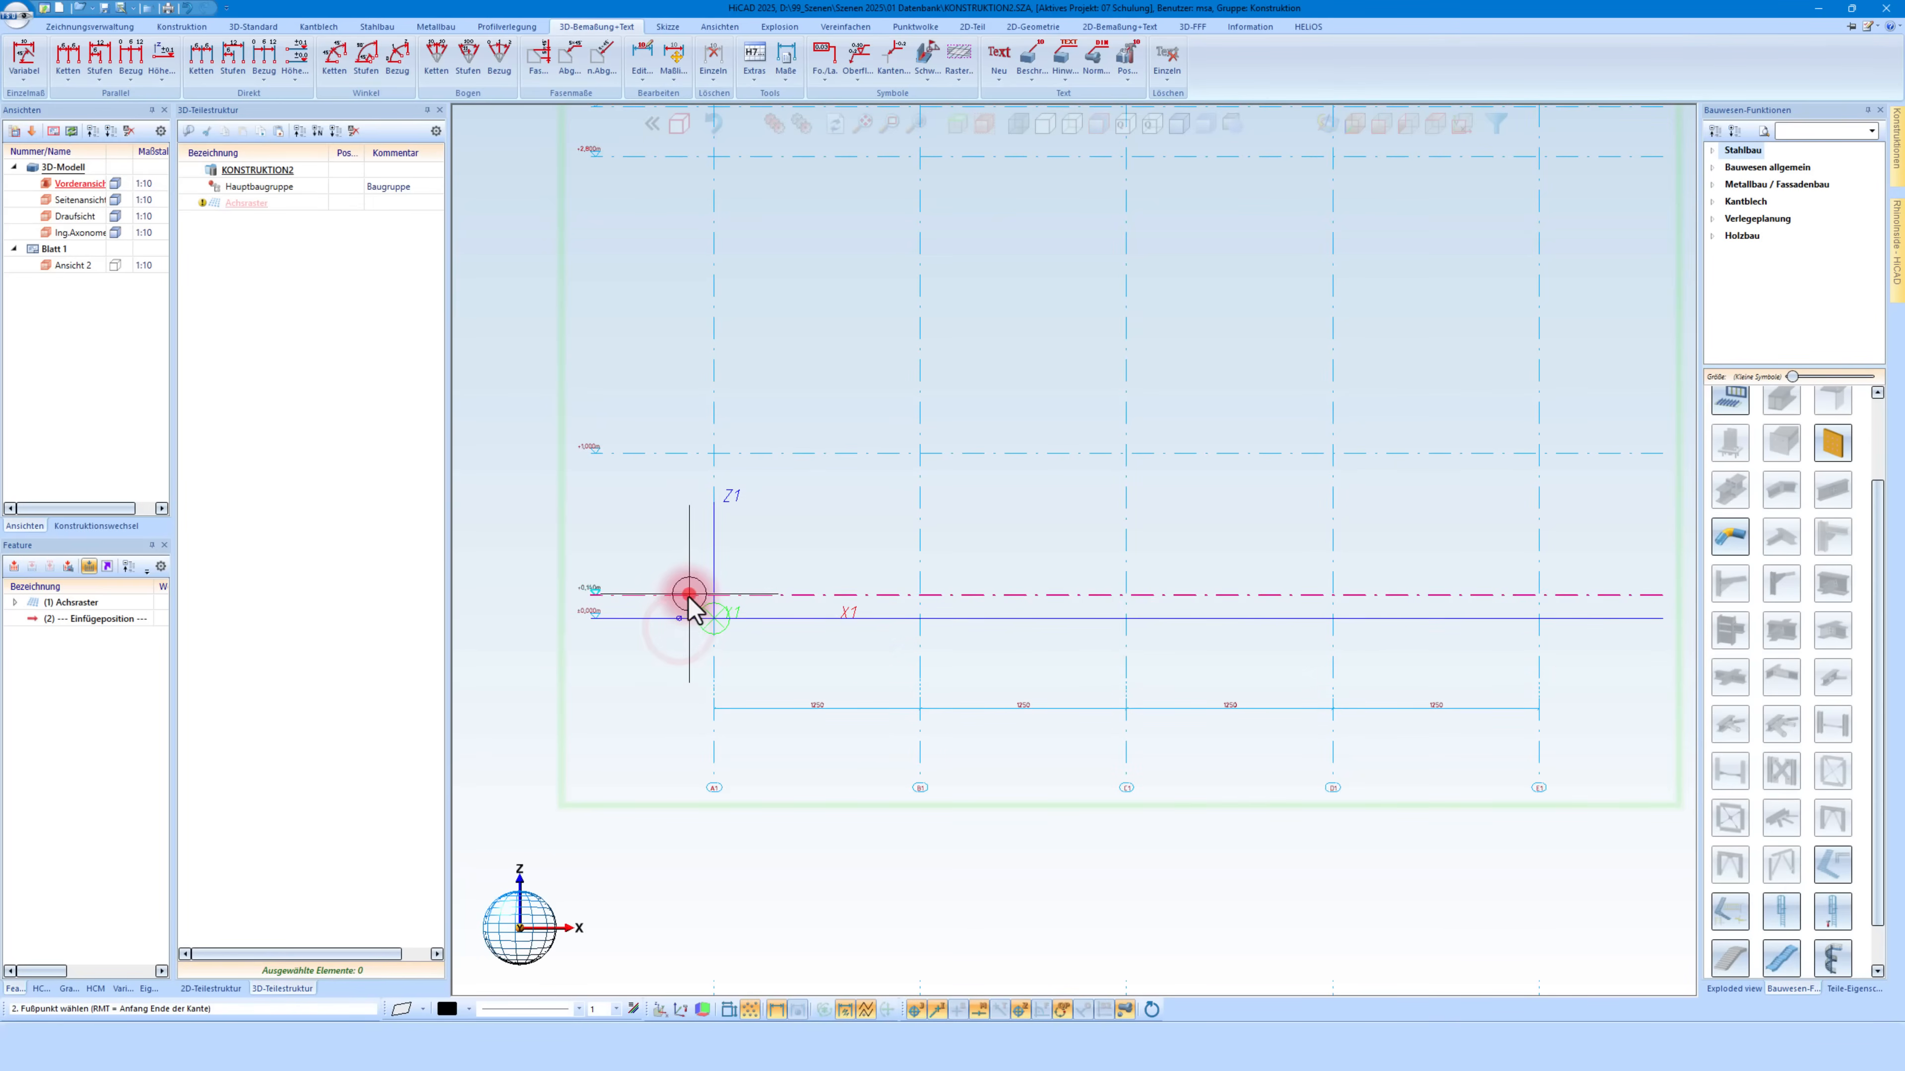
{"action": "left_click", "coordinate": [686, 594]}
{"action": "left_click", "coordinate": [658, 659]}
{"action": "left_click", "coordinate": [675, 453]}
{"action": "scroll", "coordinate": [677, 420], "scroll_direction": "down", "scroll_amount": 2}
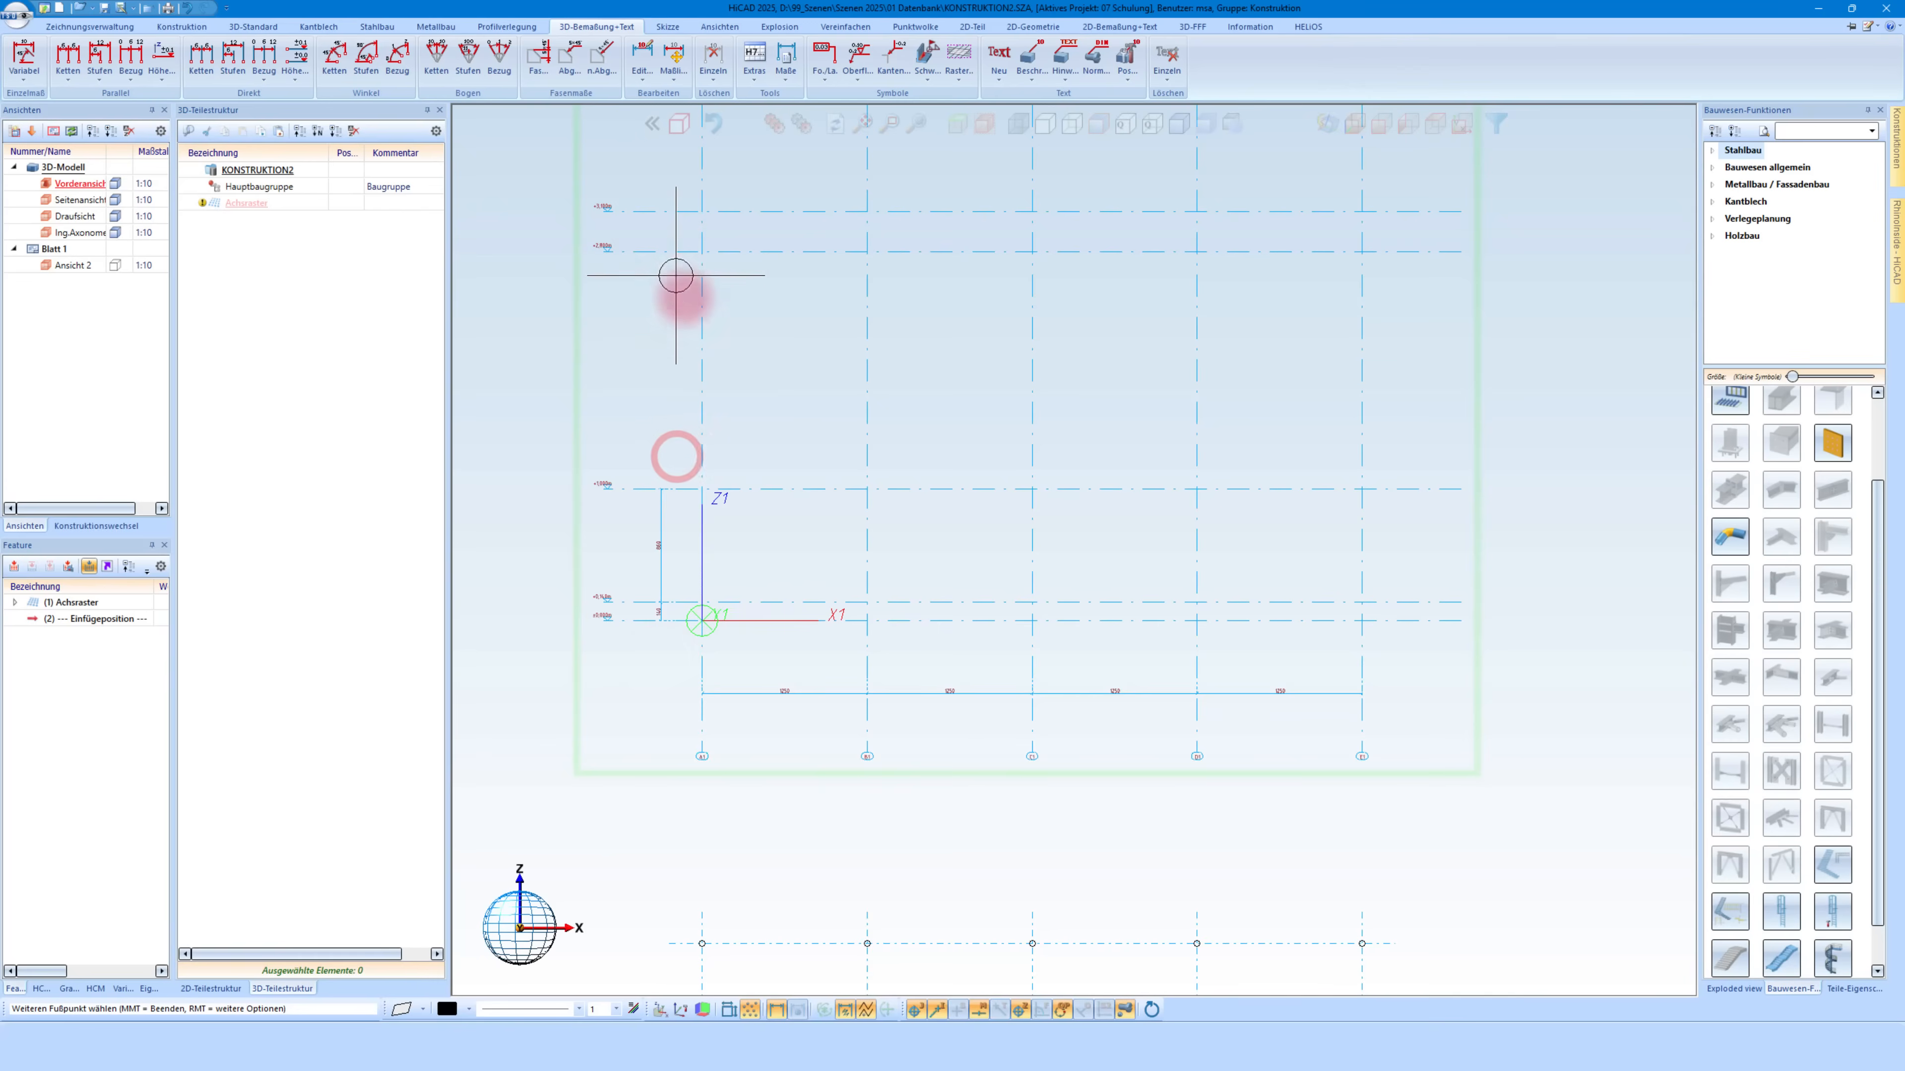
{"action": "left_click", "coordinate": [687, 252]}
{"action": "left_click", "coordinate": [683, 212]}
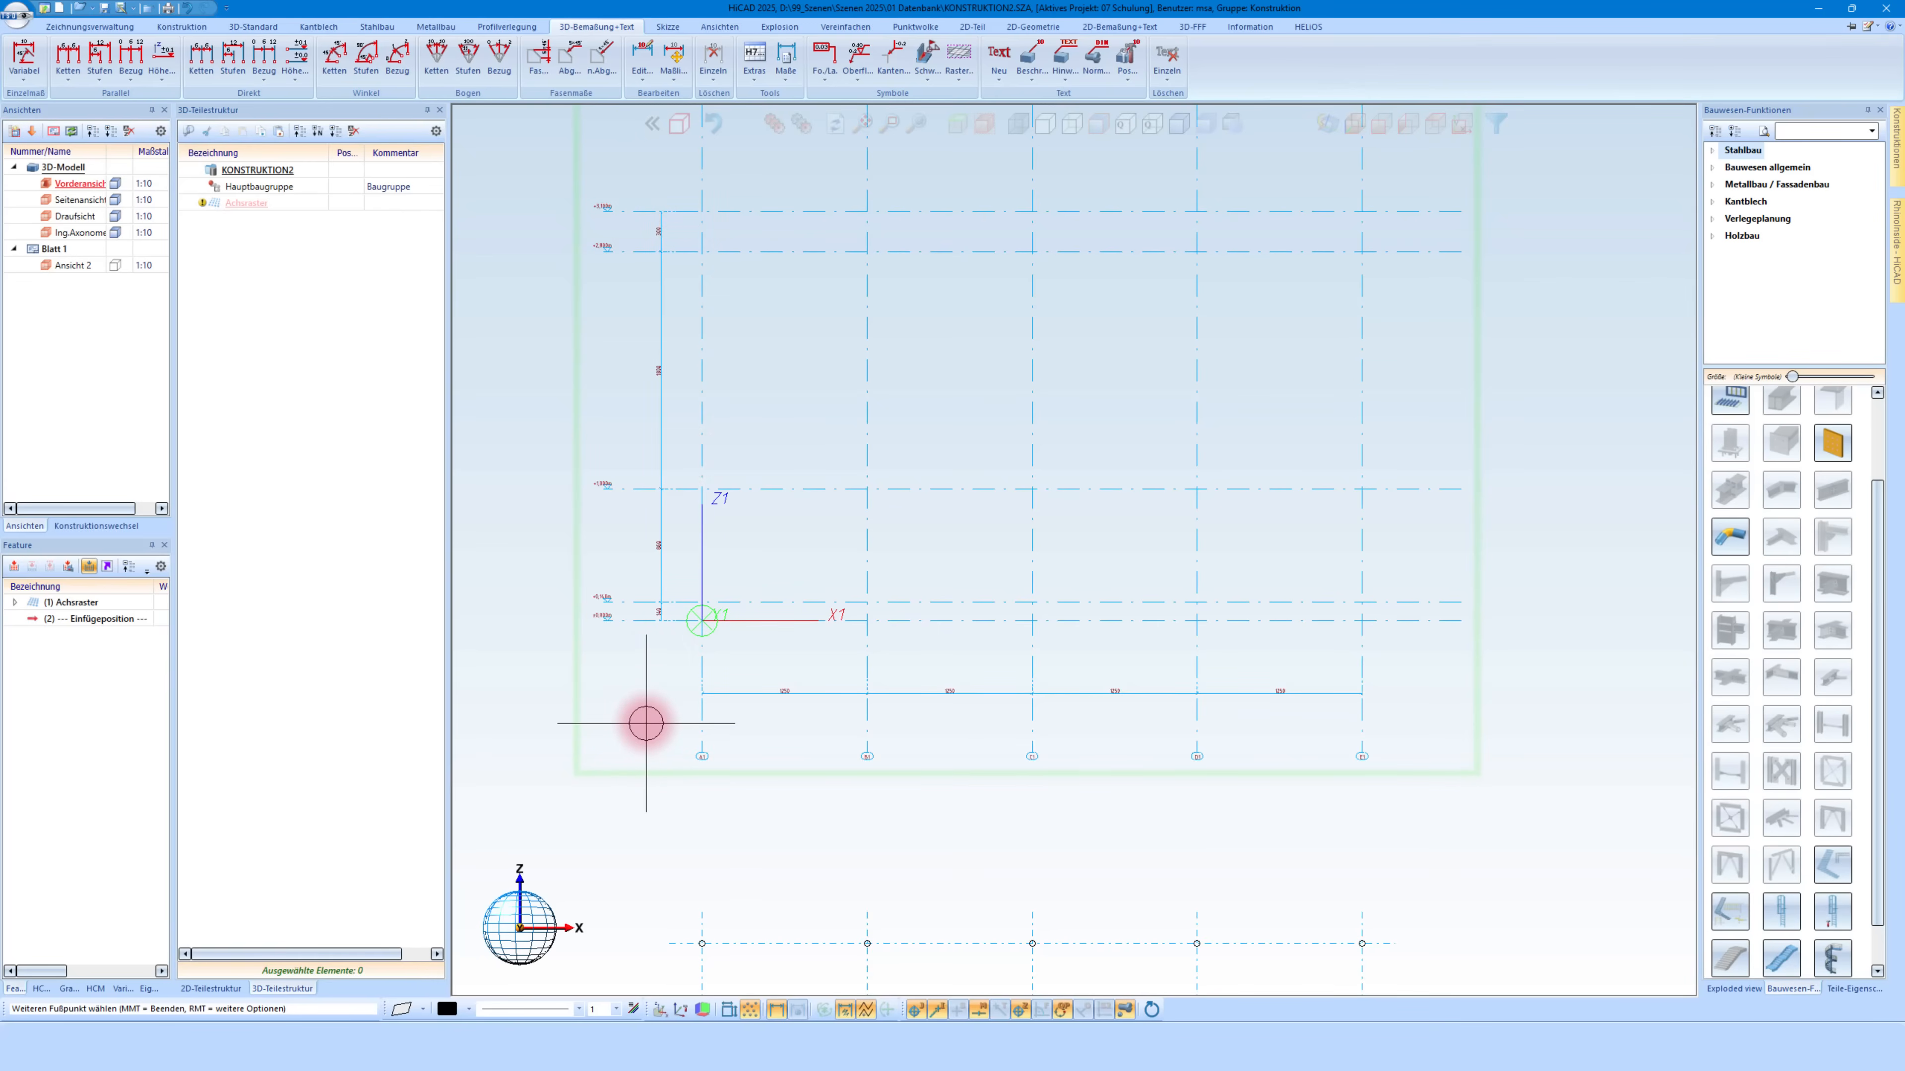
{"action": "middle_click", "coordinate": [624, 731]}
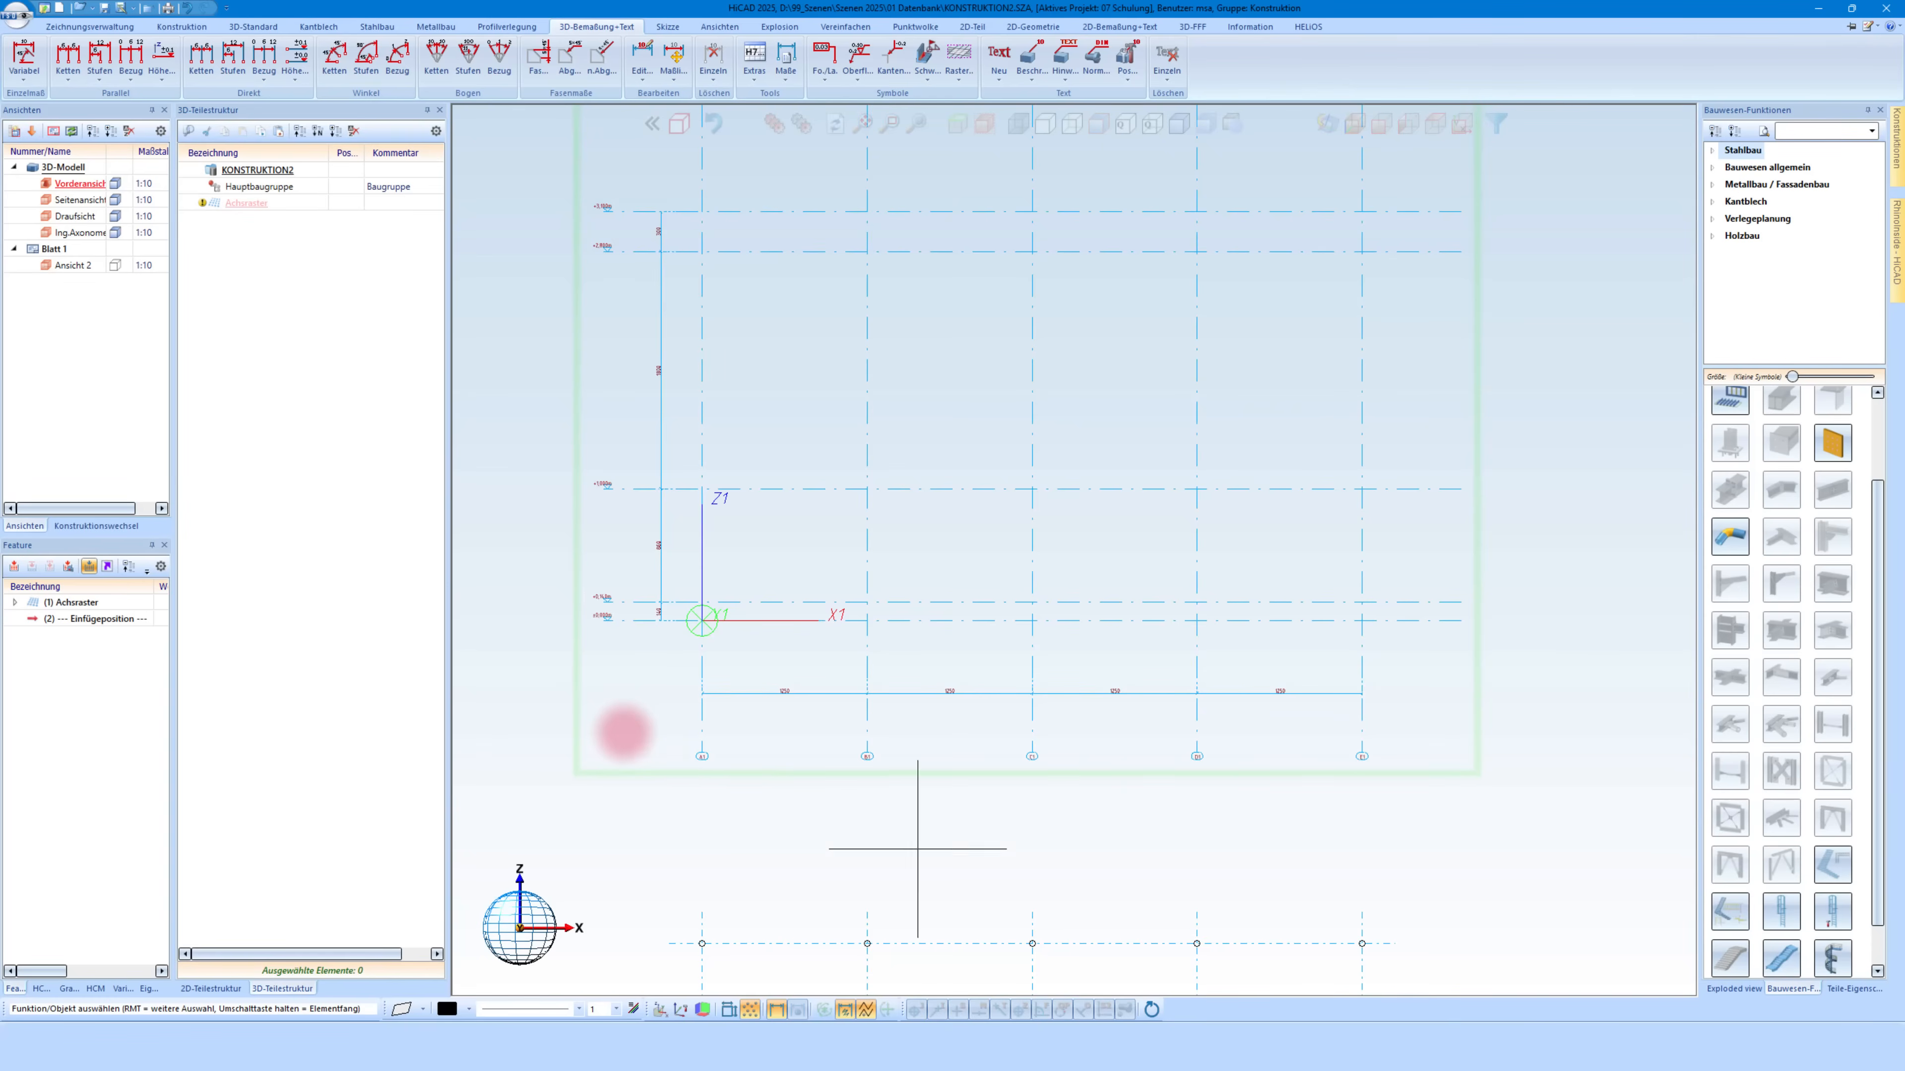
{"action": "scroll", "coordinate": [888, 855], "scroll_direction": "down", "scroll_amount": 5}
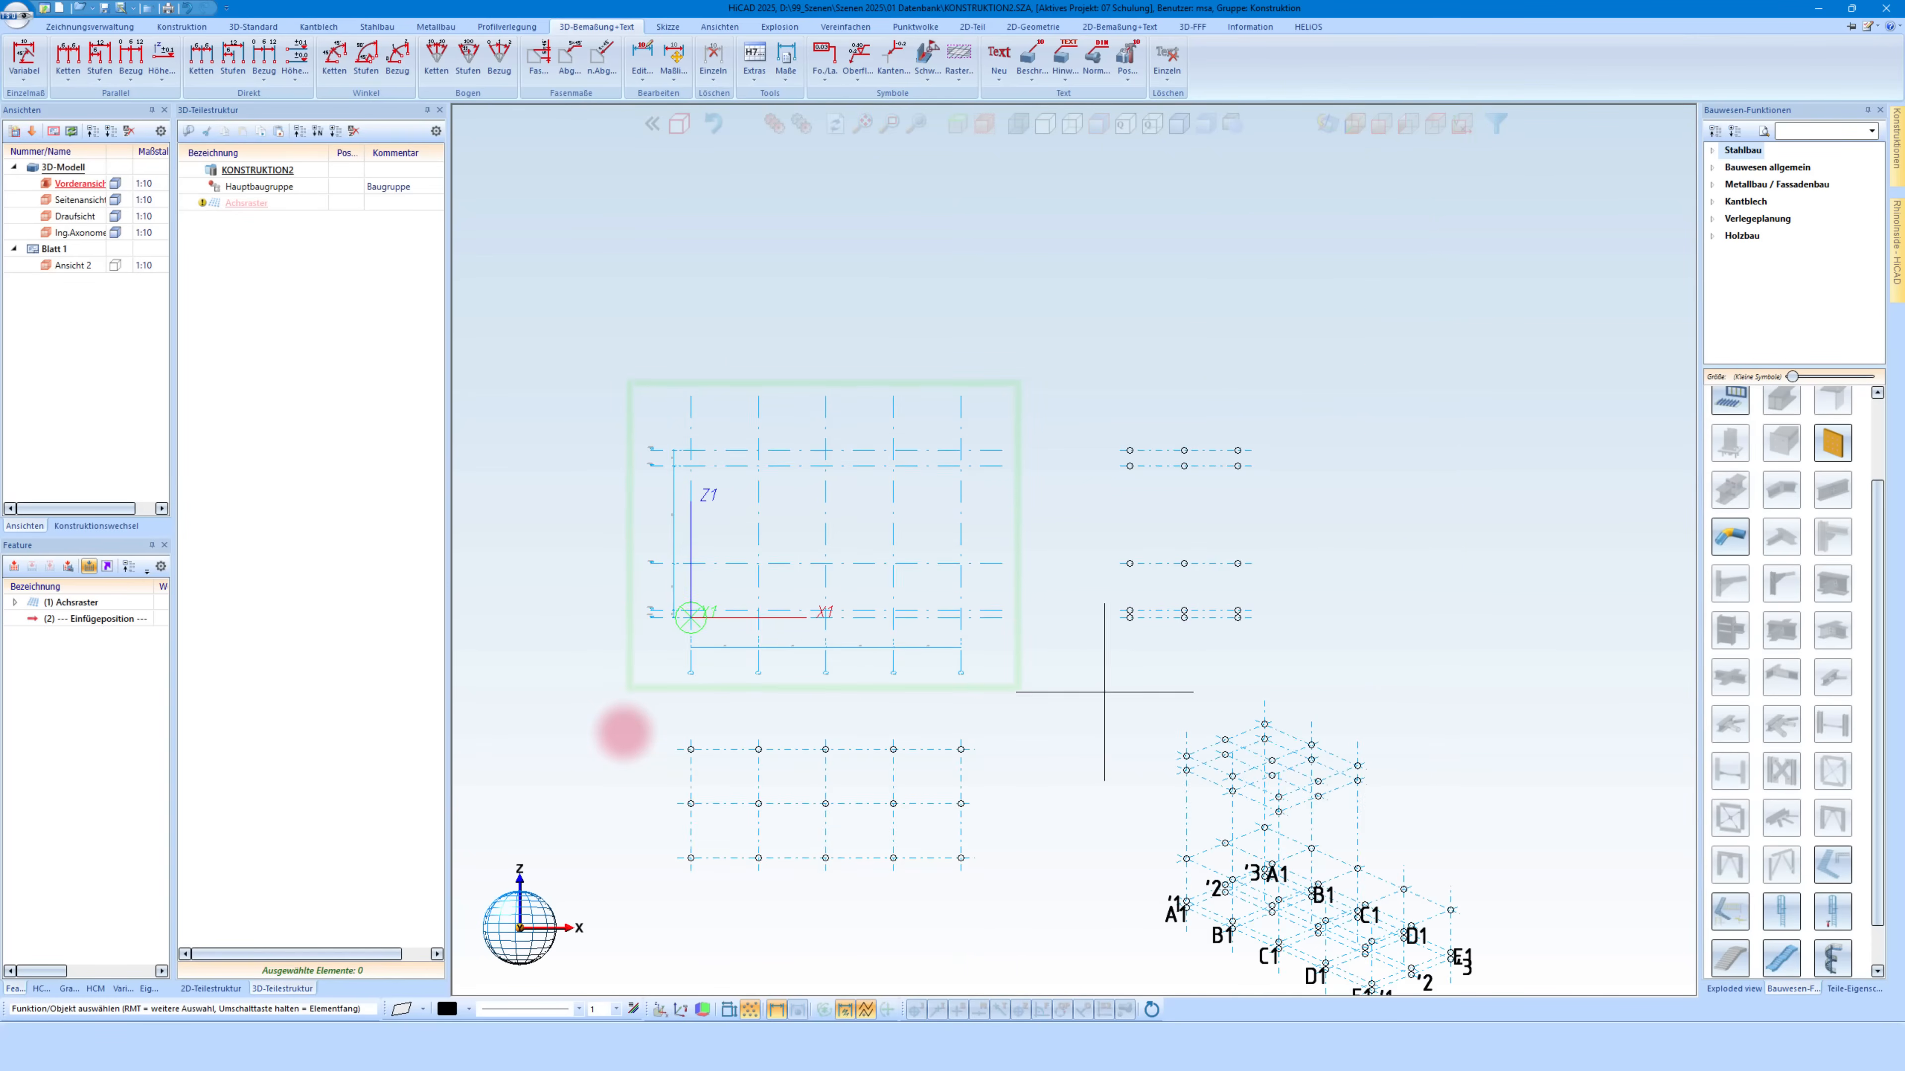
{"action": "scroll", "coordinate": [723, 705], "scroll_direction": "up", "scroll_amount": 1}
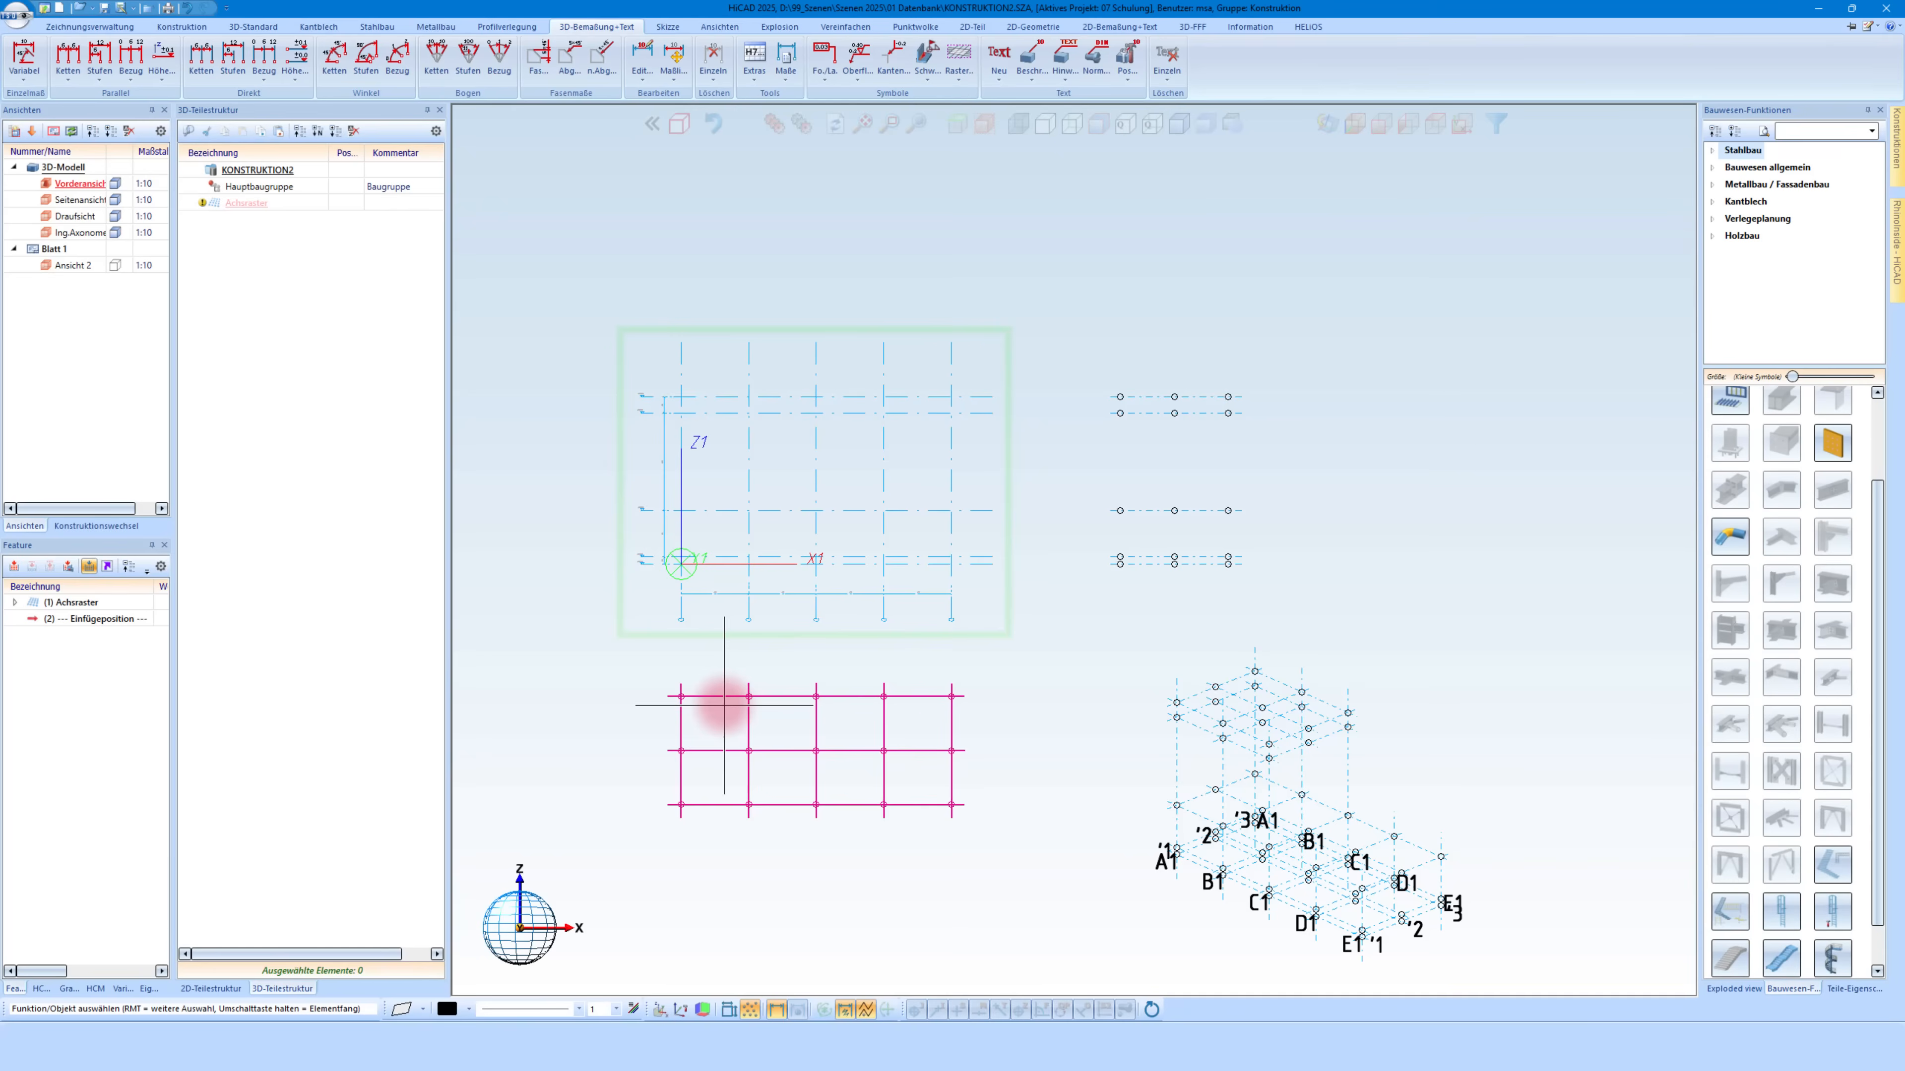
{"action": "scroll", "coordinate": [760, 393], "scroll_direction": "up", "scroll_amount": 1}
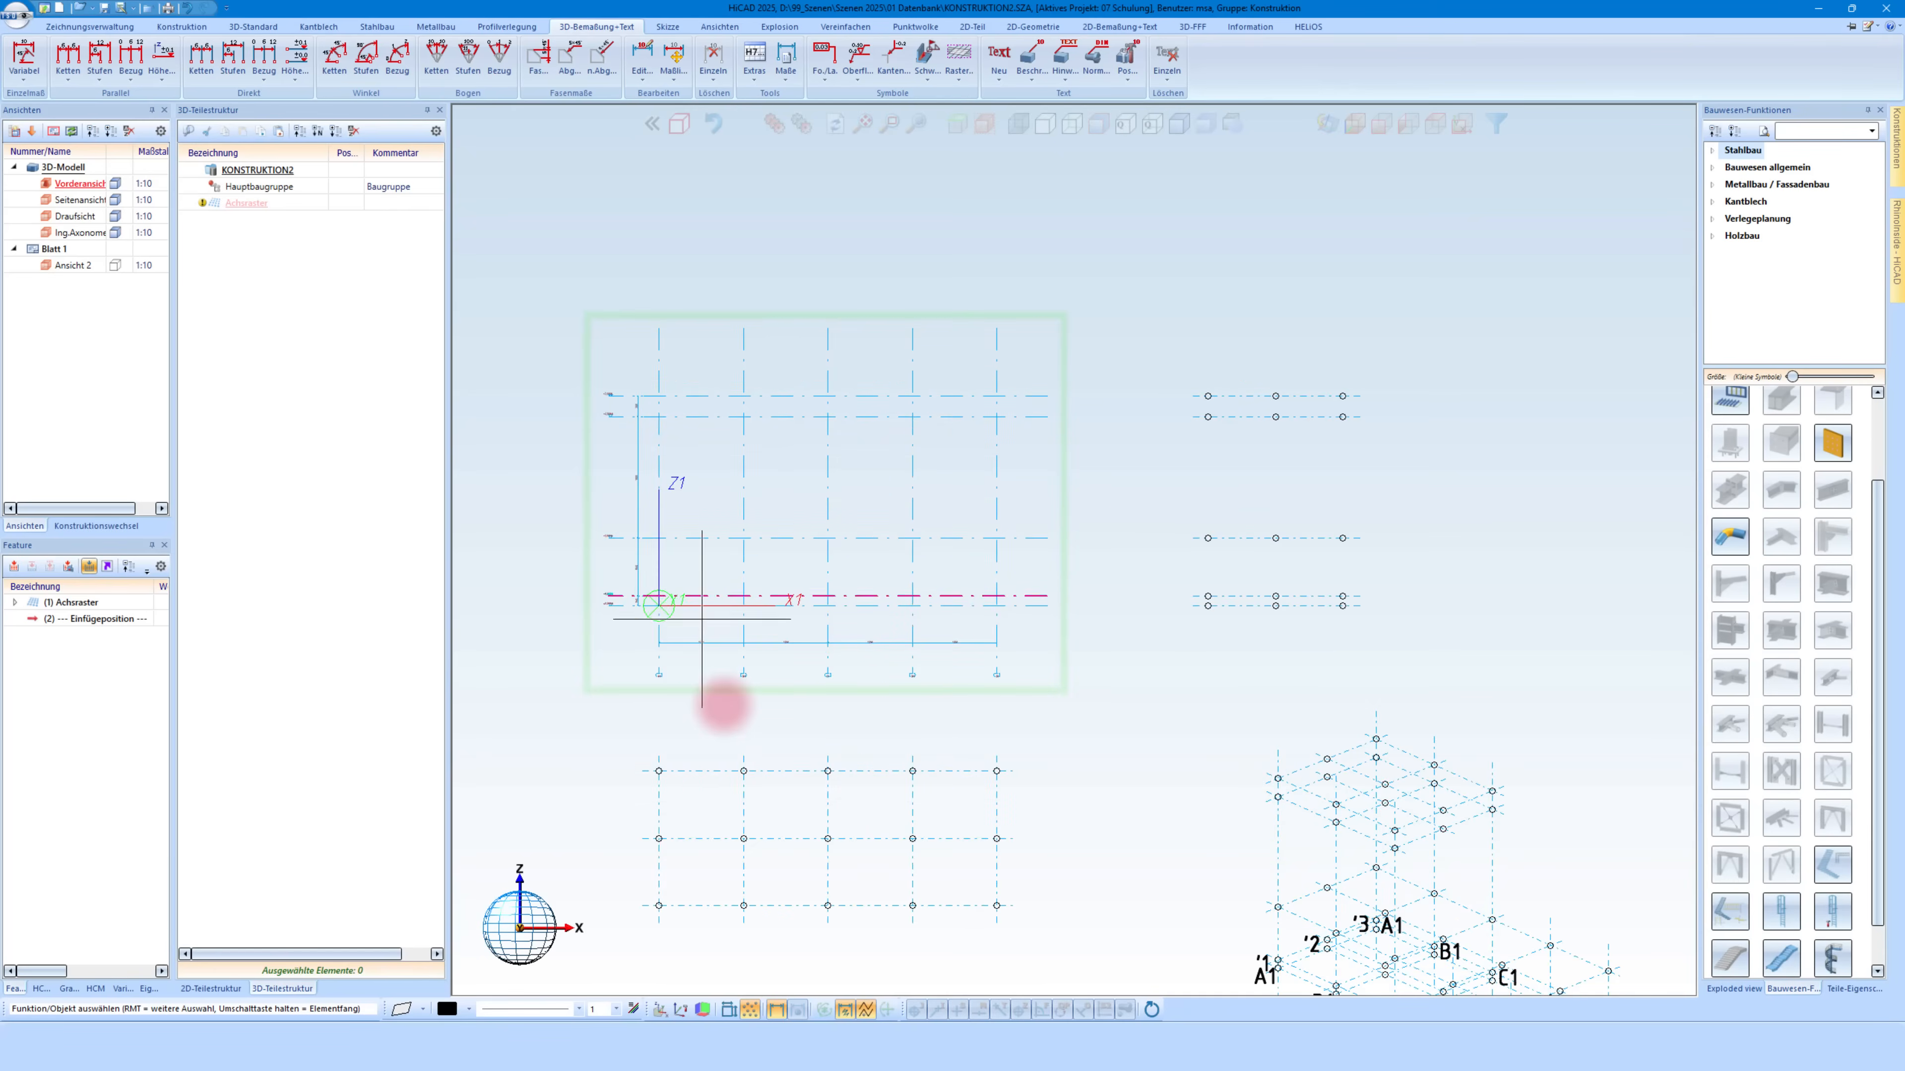